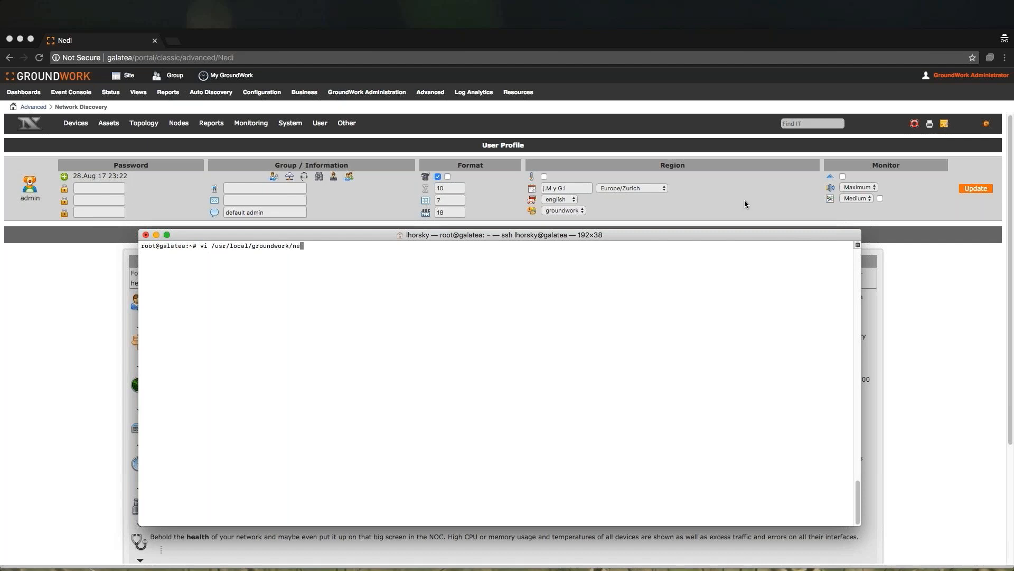
- Open /usr/local/groundwork/nedi/nedi.conf in vi and read through its device access, discovery and backend settings
type(".conf")
key("Return")
key("Down")
key("Down")
key("Down")
key("Down")
key("Down")
key("Down")
key("Down")
key("Down")
key("Down")
key("Down")
key("Down")
key("Down")
key("Down")
key("Down")
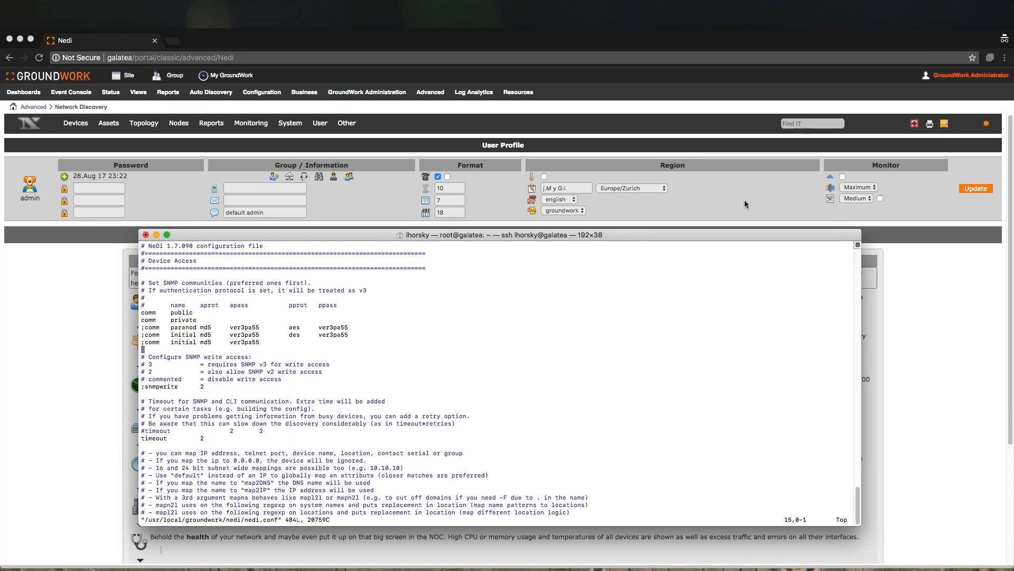
key("Down")
key("Down")
key("Down")
key("Down")
key("Down")
key("Down")
key("Down")
key("Down")
key("Down")
key("Down")
key("Down")
key("Down")
key("Down")
key("Down")
key("Down")
key("Down")
key("Down")
key("Down")
key("Down")
key("Down")
key("Down")
key("Down")
key("Down")
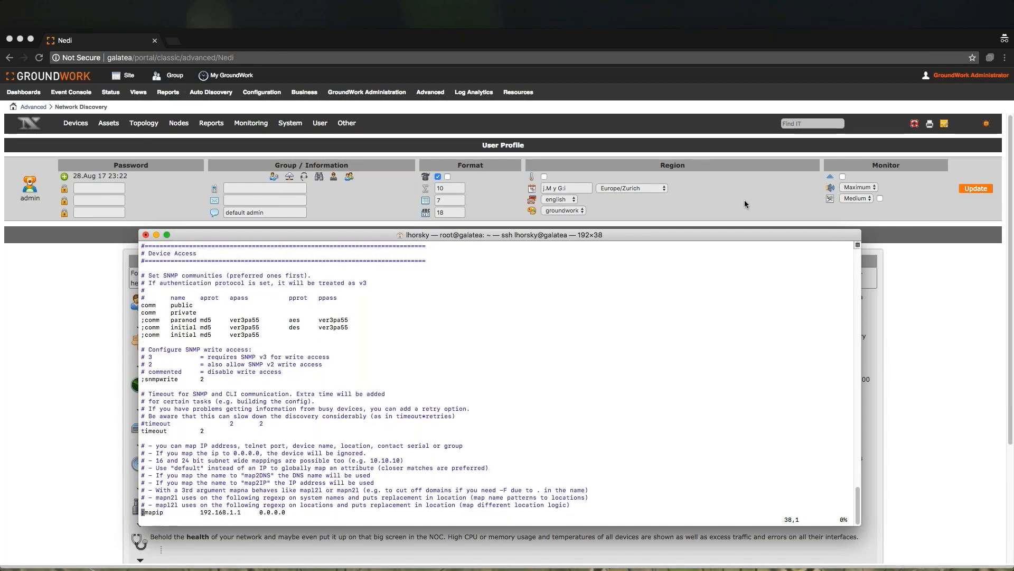
key("Down")
key("Down")
key("Down")
key("Down")
key("Down")
key("Down")
key("Down")
key("Down")
key("Down")
key("Down")
key("Down")
key("Down")
key("Down")
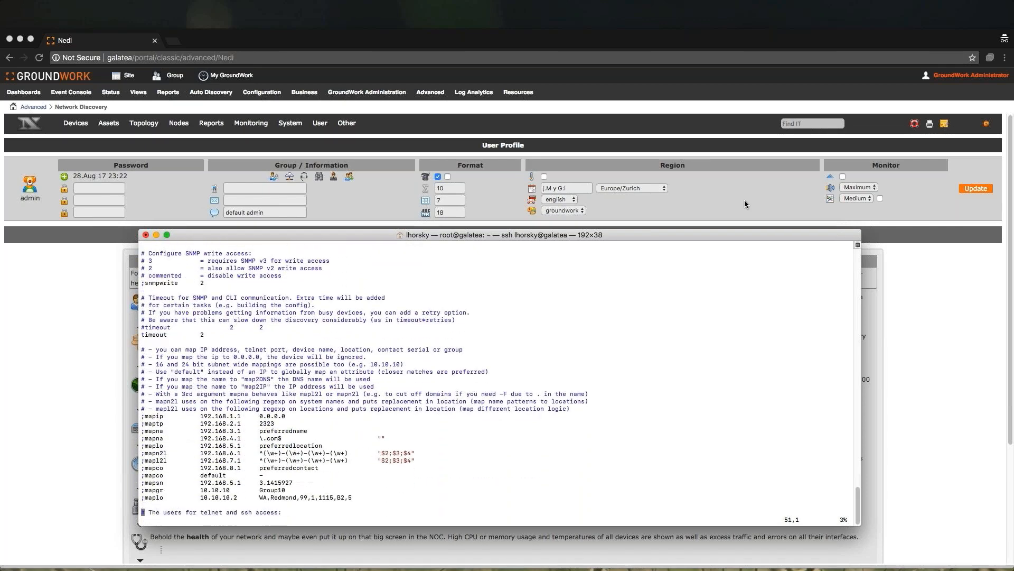
key("Down")
key("Down")
key("Down")
key("Down")
key("Down")
key("Down")
key("Down")
key("Down")
key("Down")
key("Down")
key("Down")
key("Down")
key("Down")
key("Down")
key("Down")
key("Down")
key("Down")
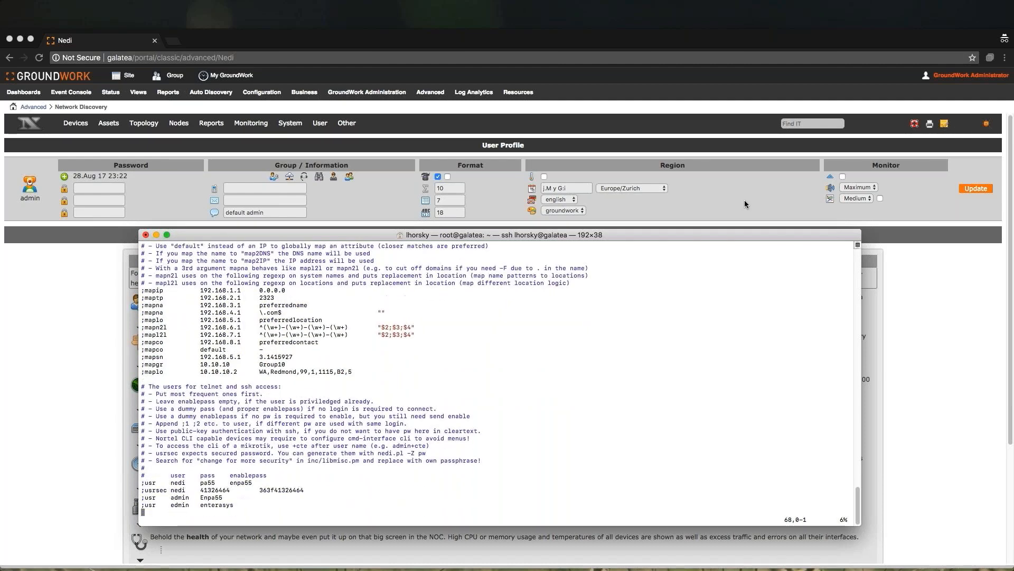
key("Down")
key("Down")
key("Down")
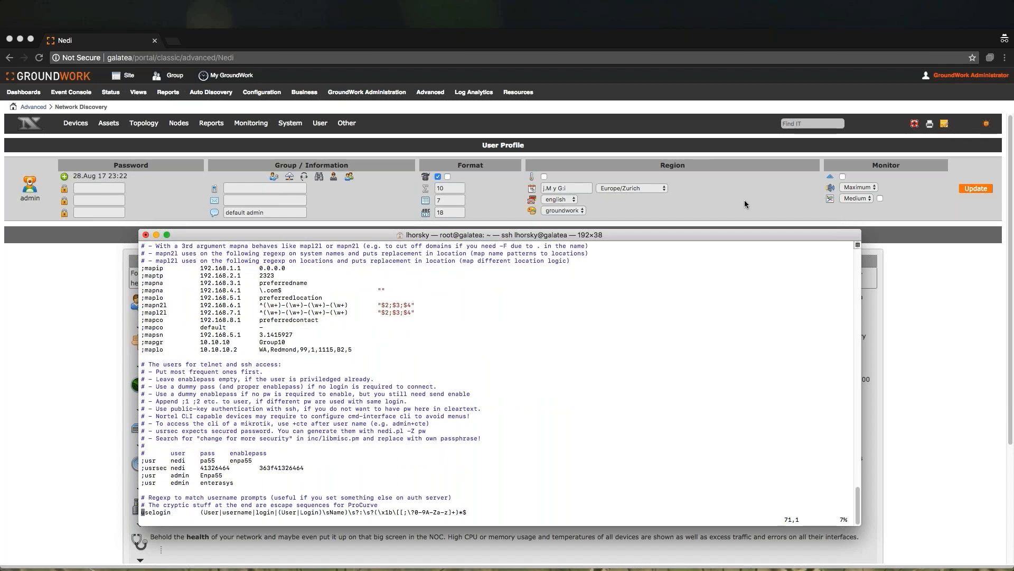
key("Down")
key("Down")
key("Down")
key("Down")
key("Down")
key("Down")
key("Down")
key("Down")
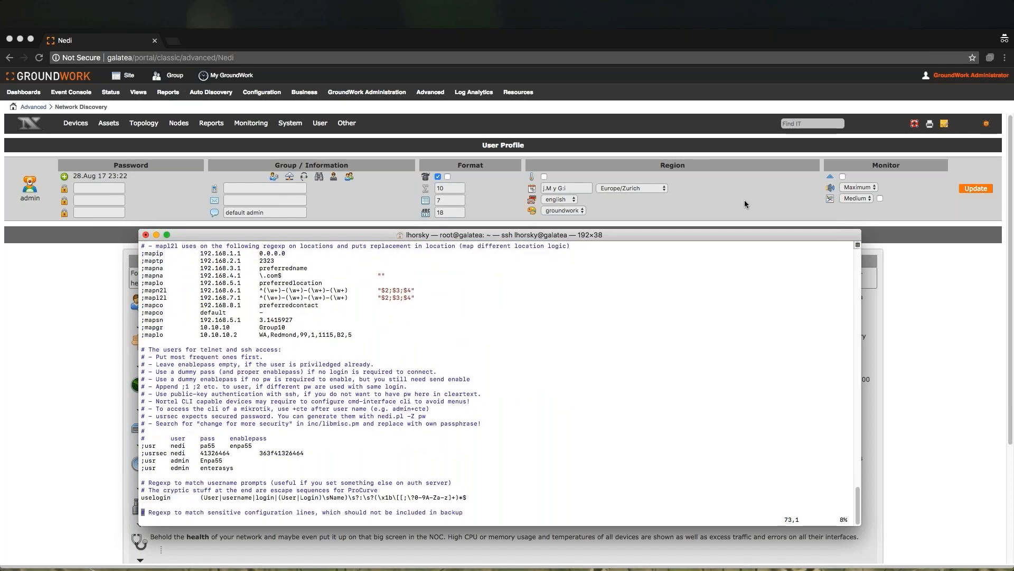
key("Down")
key("Down")
key("Down")
key("Down")
key("Down")
key("Down")
key("Down")
key("Down")
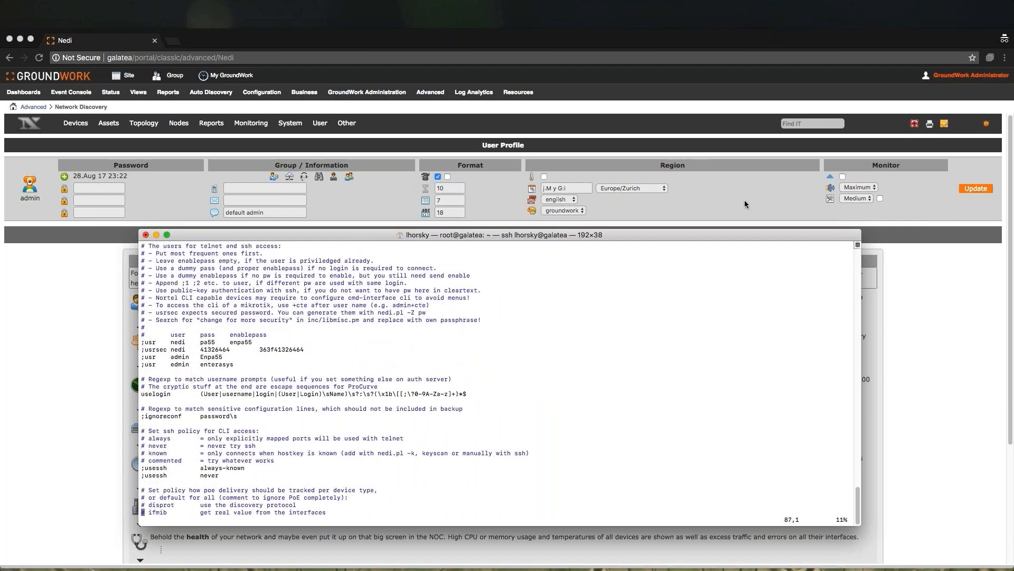
key("Down")
key("Down")
key("Down")
key("Down")
key("Down")
key("Down")
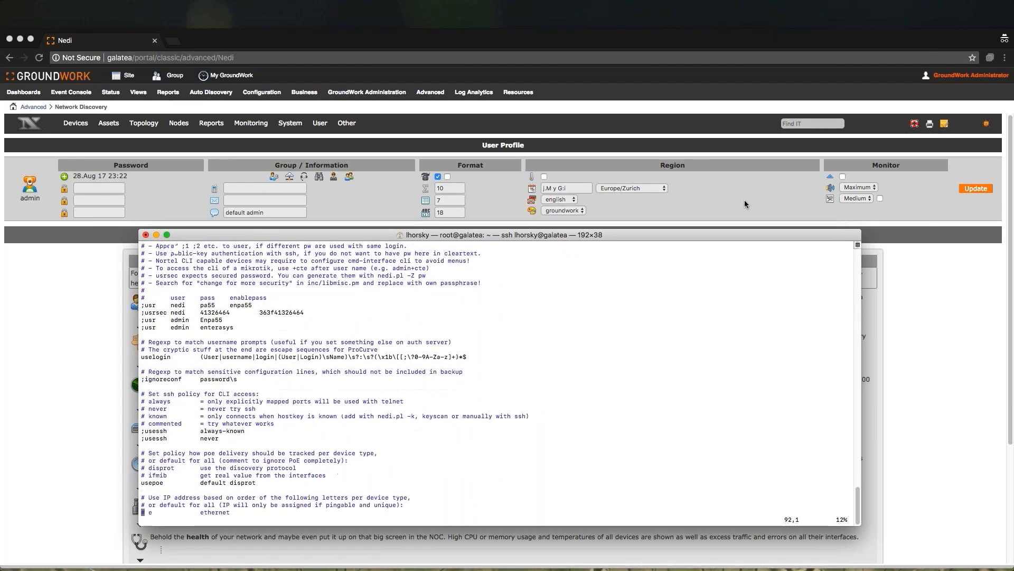
key("Down")
key("Down")
key("Down")
key("Down")
key("Down")
key("Down")
key("Down")
key("Down")
key("Down")
key("Down")
key("Down")
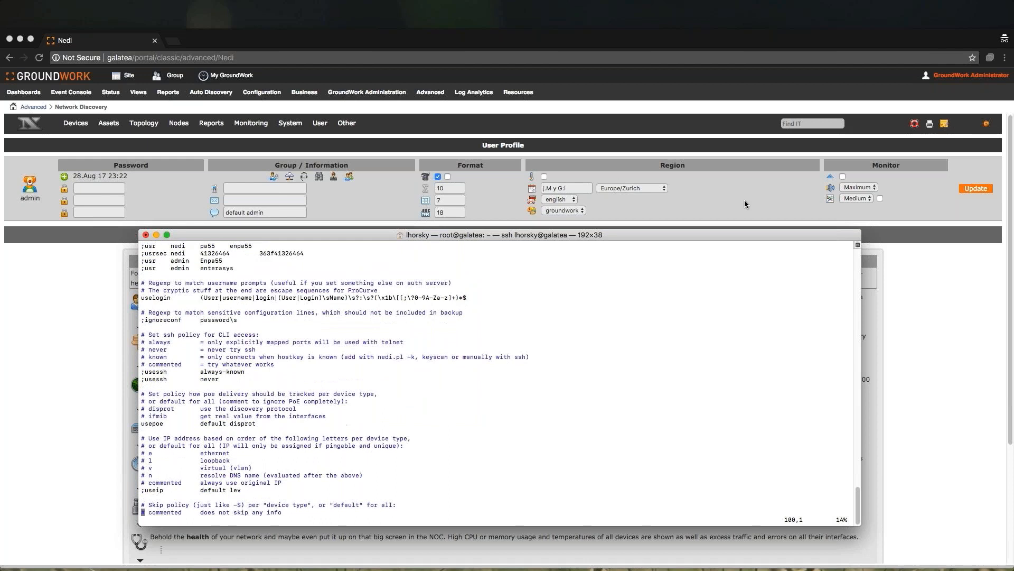
key("Down")
key("Down")
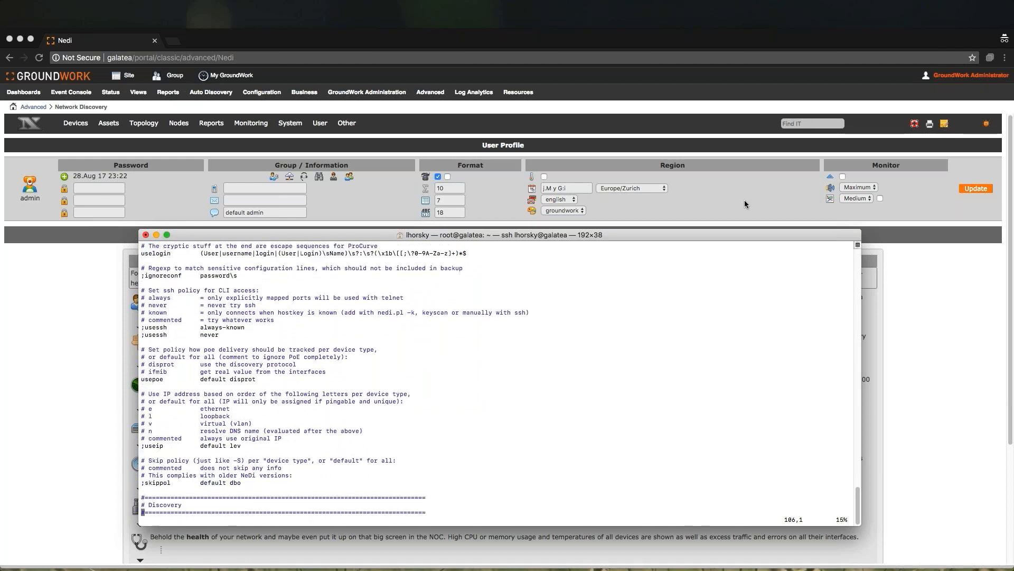
key("Down")
key("Down")
key("Down")
key("Down")
key("Down")
key("Down")
key("Down")
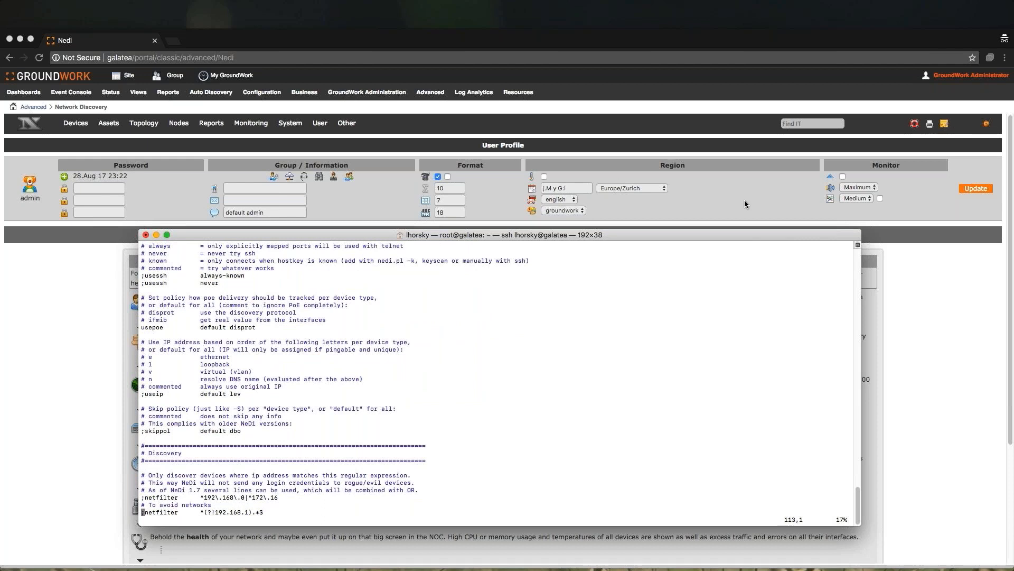
key("Down")
key("Down")
key("Down")
key("Down")
key("Down")
key("Down")
key("Down")
key("Down")
key("Down")
key("Down")
key("Down")
key("Down")
key("Down")
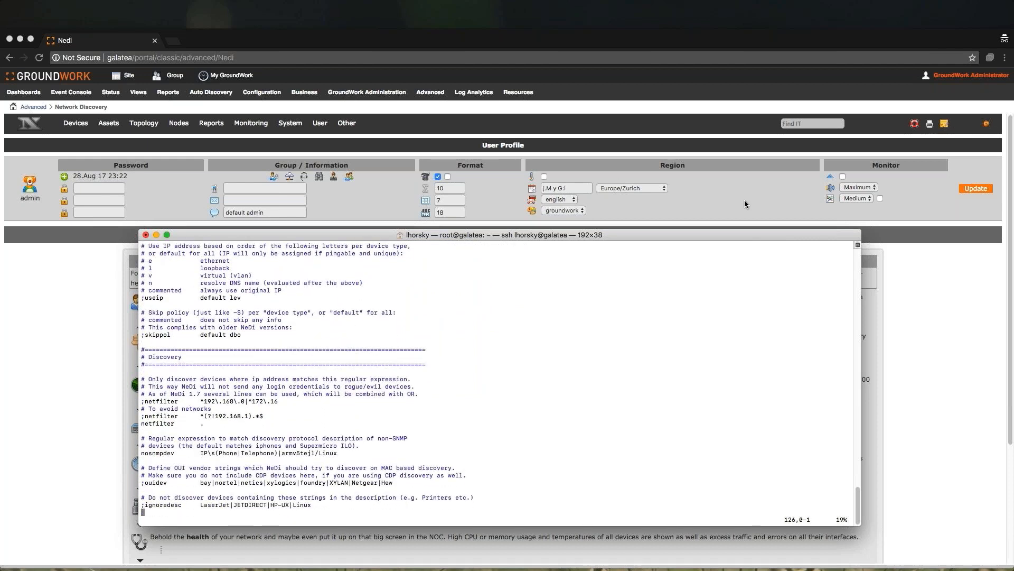
key("Down")
key("Down")
key("Down")
key("Down")
key("Down")
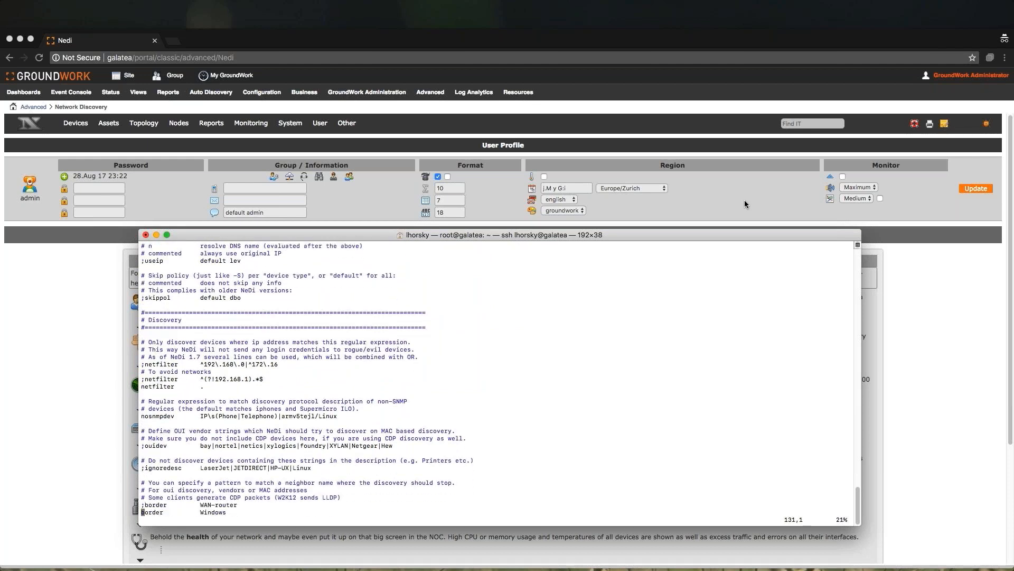
key("Down")
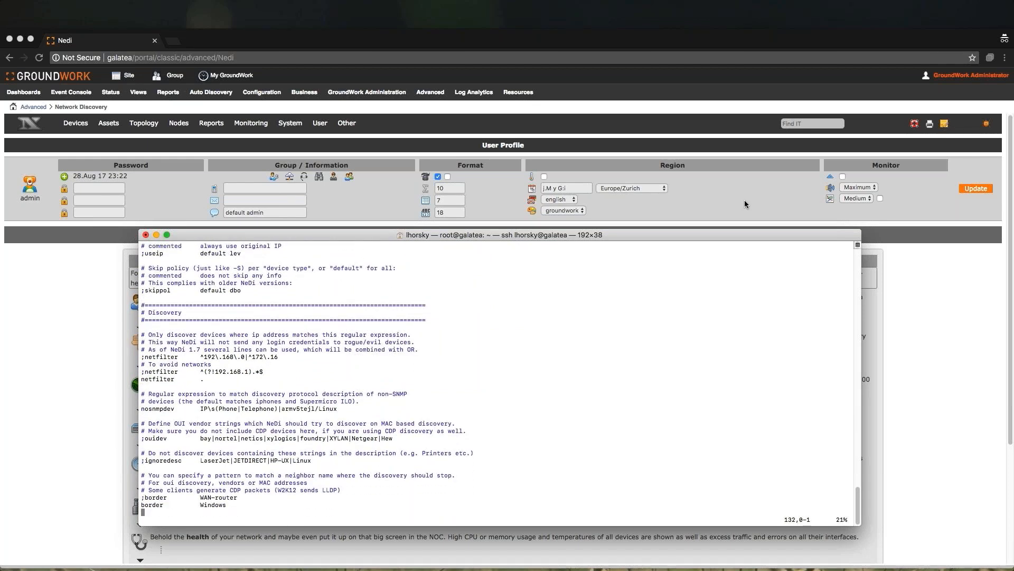
key("Down")
key("Down")
key("Down")
key("Down")
key("Down")
key("Down")
key("Down")
key("Down")
key("Down")
key("Down")
key("Down")
key("Down")
key("Down")
key("Down")
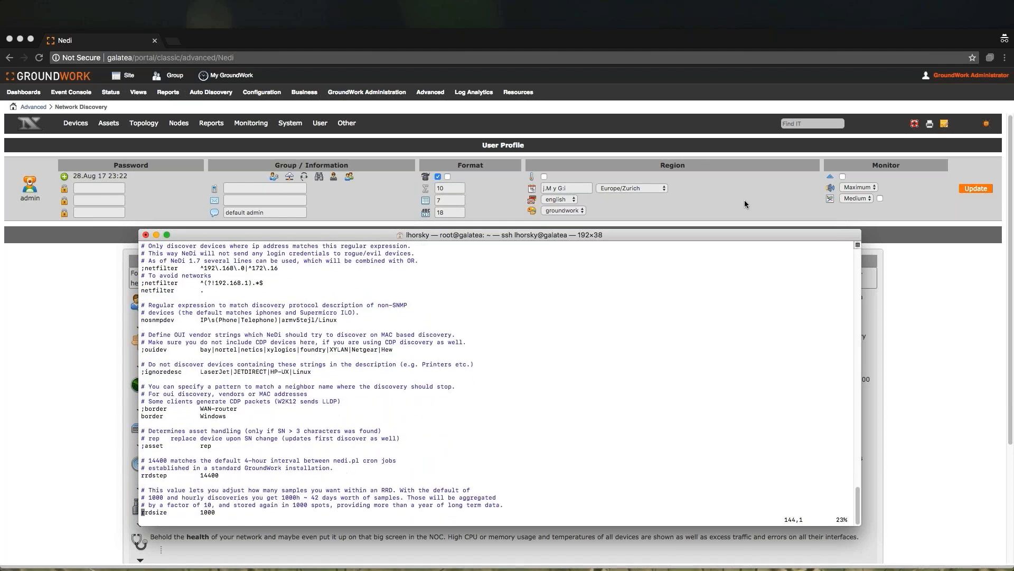
key("Down")
key("Down")
key("Down")
key("Down")
key("Down")
key("Down")
key("Down")
key("Down")
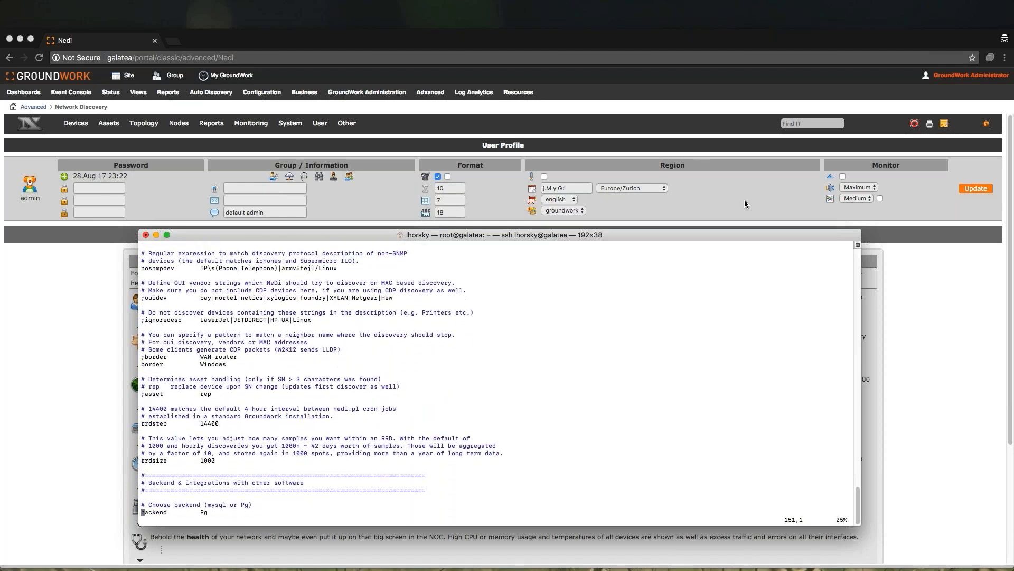
key("Down")
key("Down")
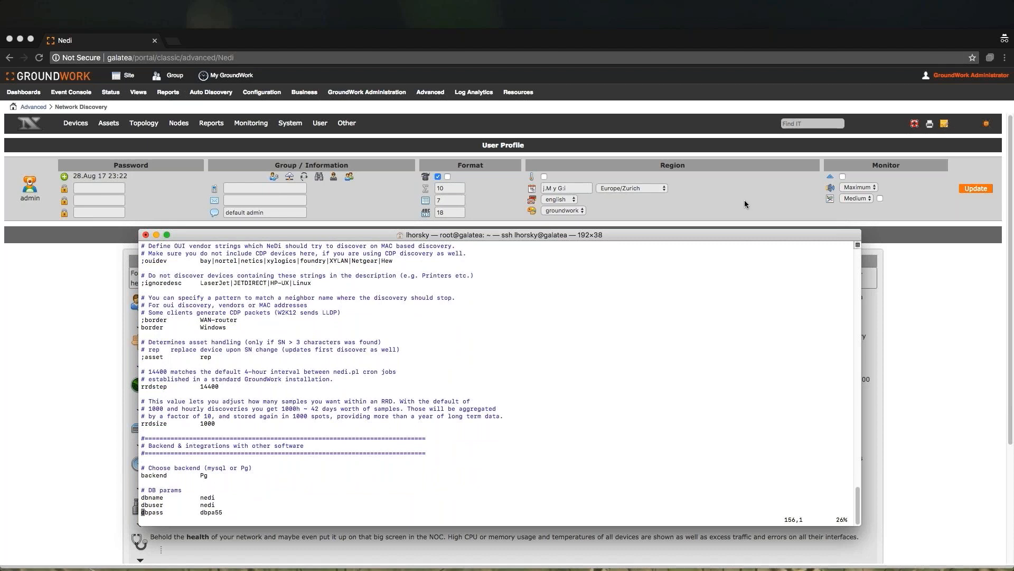
- Search for "Files allows", uncomment the System Files module line beneath it, and save and quit the file
key("slash")
type("Files allows")
key("Return")
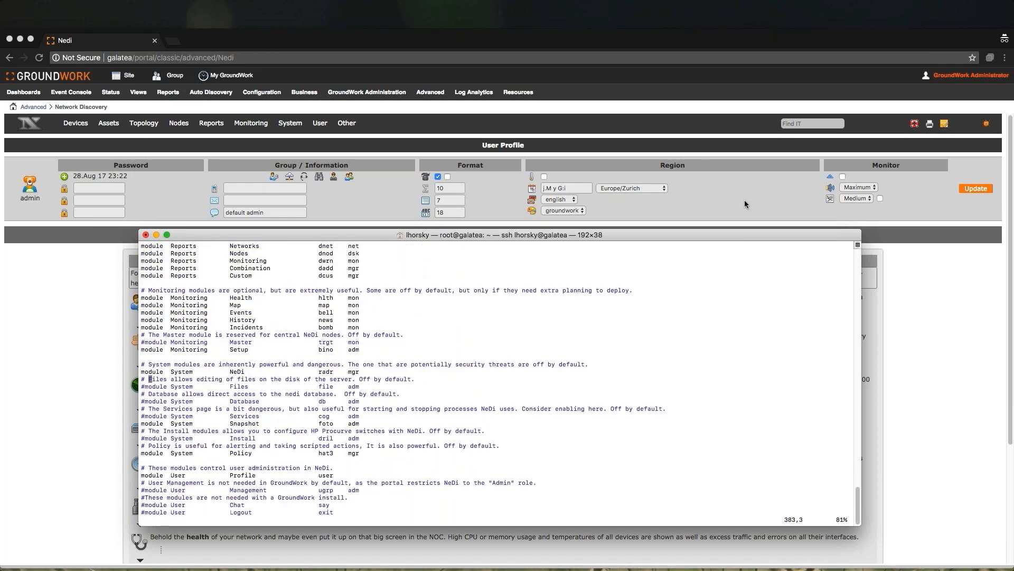
key("Down")
key("Left")
key("Left")
key("i")
key("Delete")
key("Escape")
type(":wq!")
key("Return")
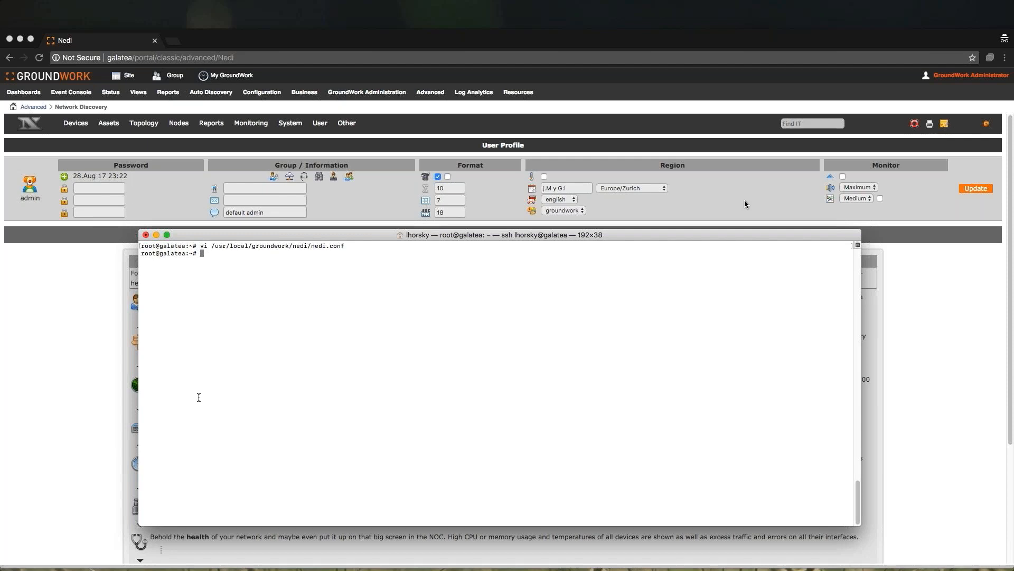
- Open NeDi's System Files page and load /usr/local/groundwork/nedi/nedi.conf in the file editor
left_click(360, 202)
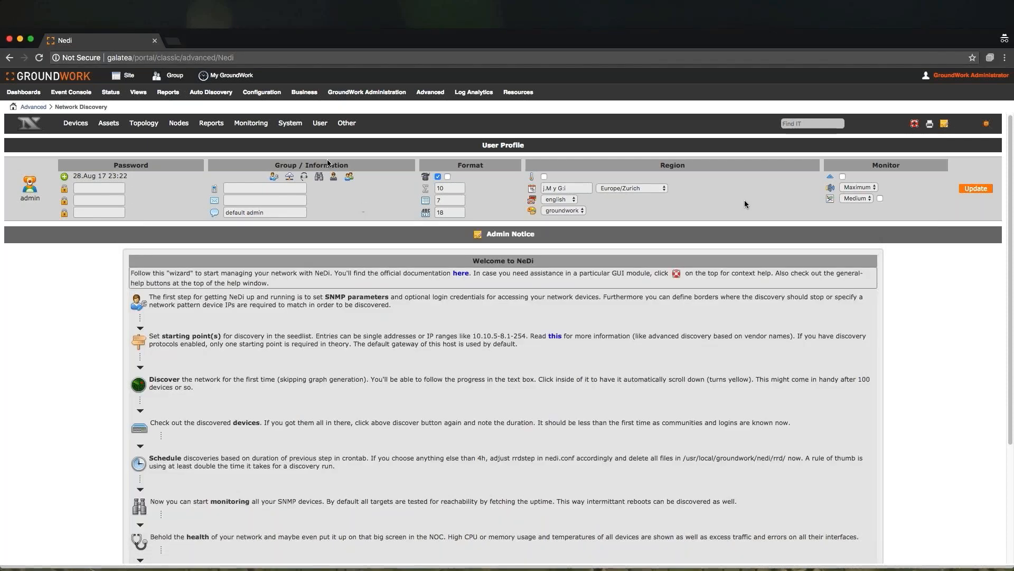
mouse_move(303, 130)
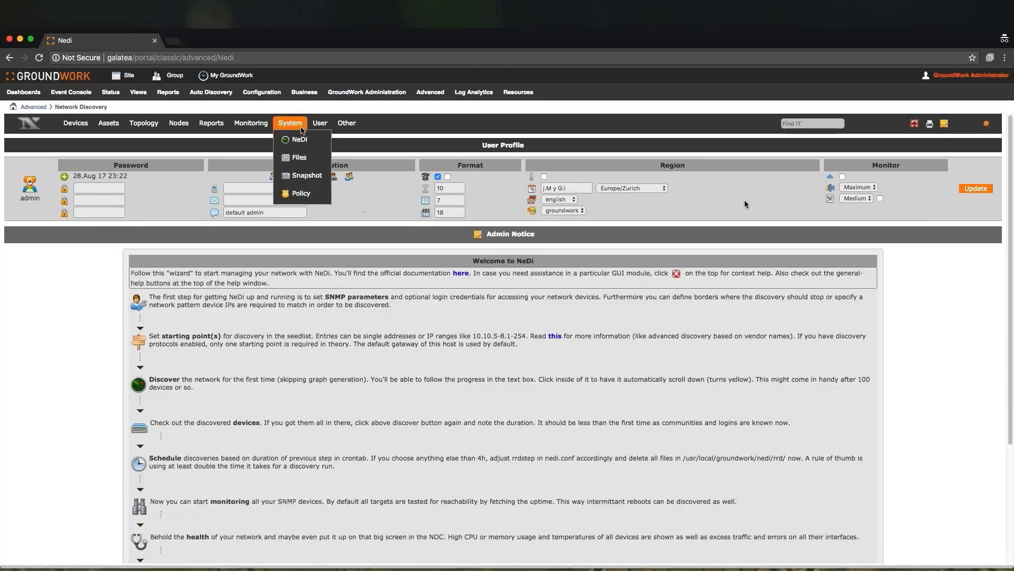
left_click(301, 159)
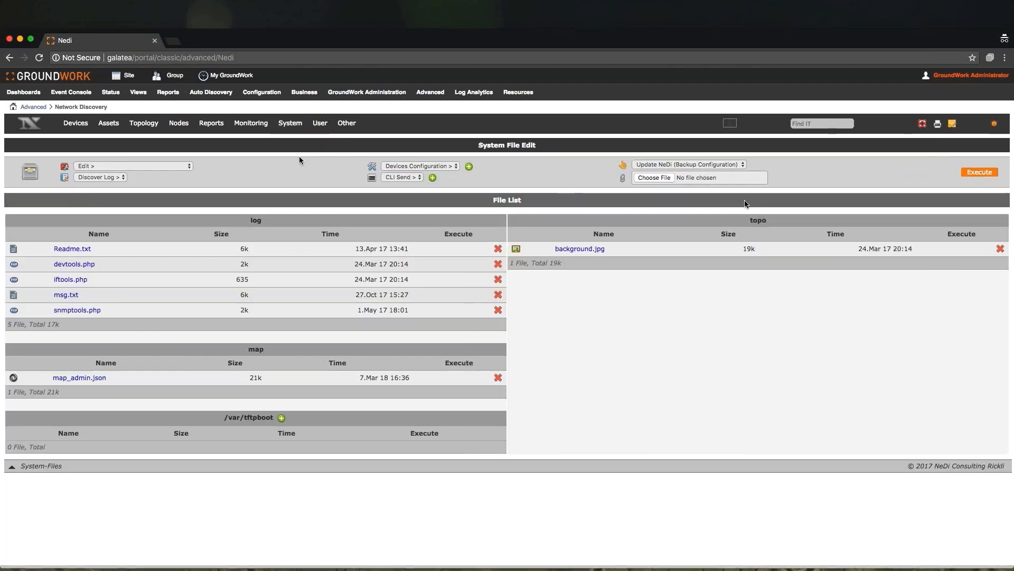
left_click(167, 168)
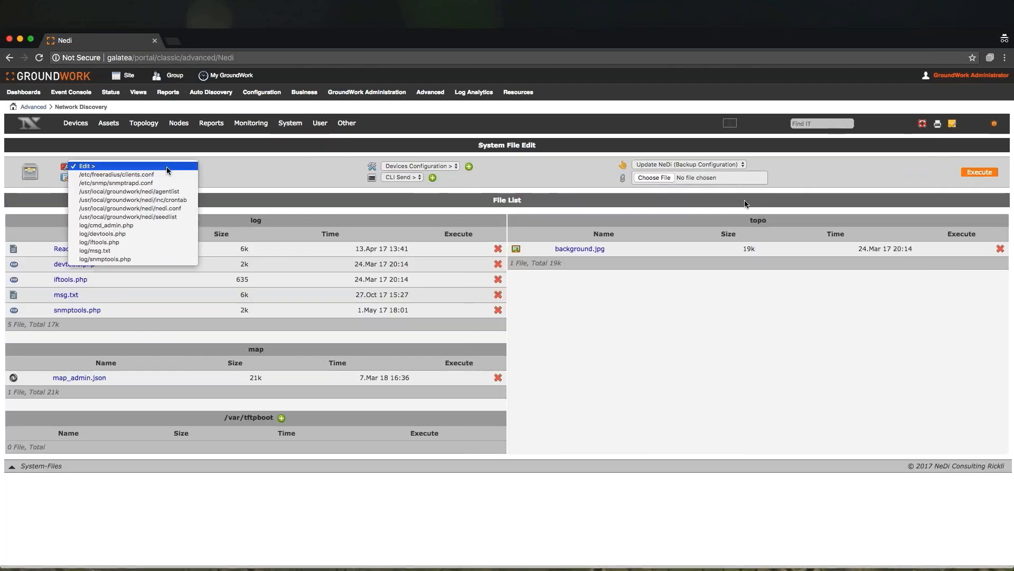
left_click(167, 210)
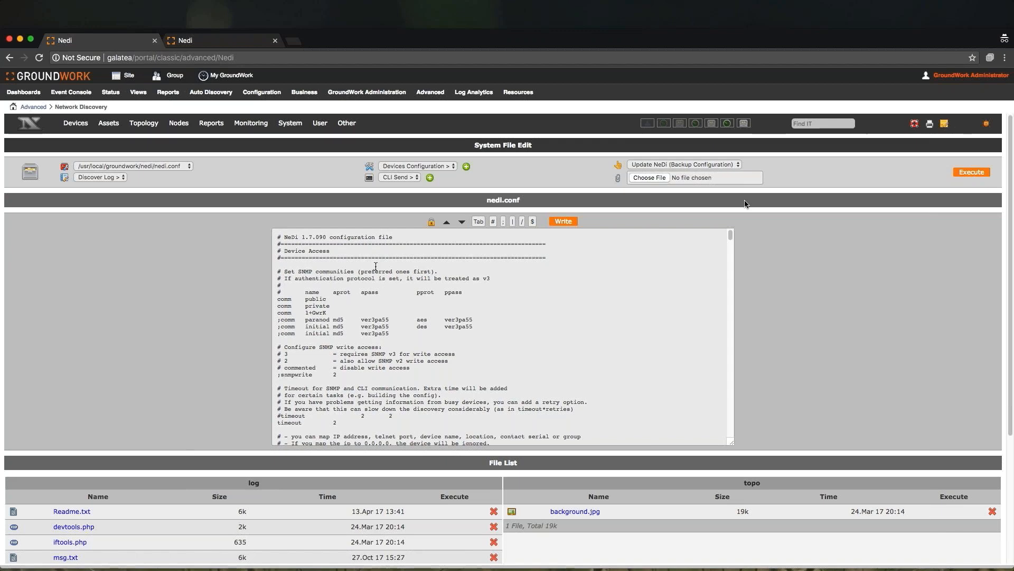
- Run a NeDi Discover with the Not Quiet, Protocol, OUI and Route options enabled
mouse_move(297, 121)
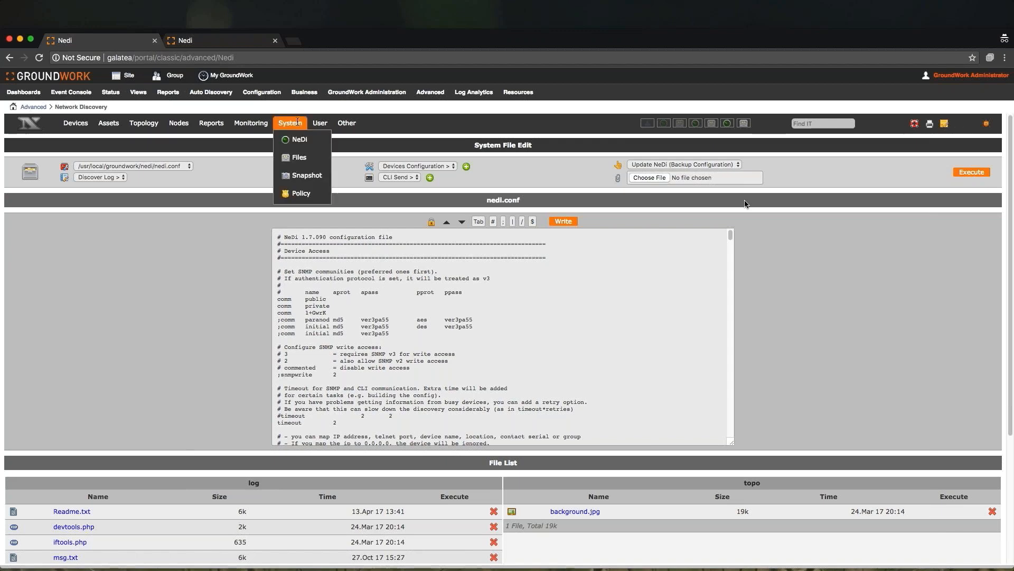
left_click(298, 139)
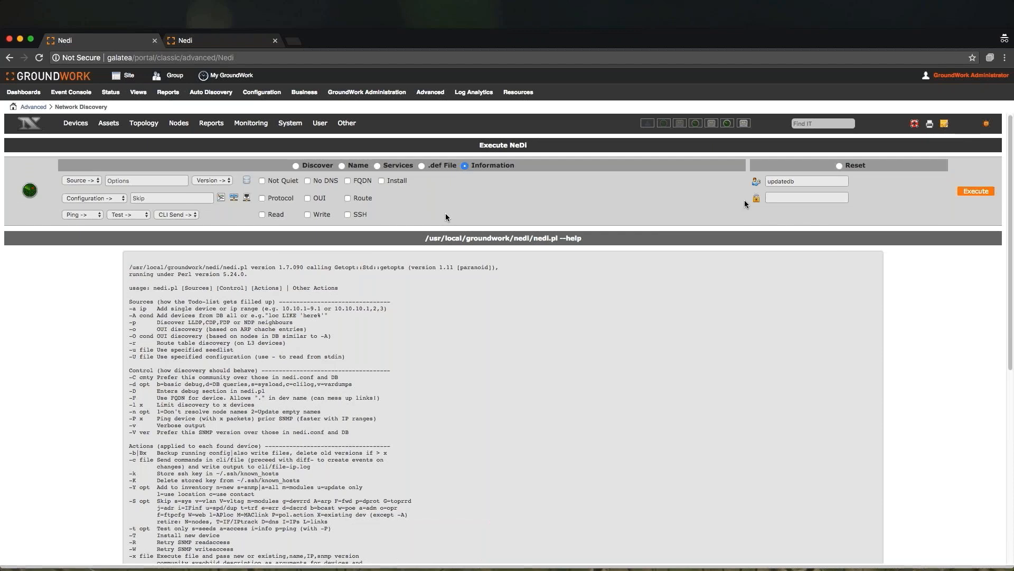
left_click(295, 166)
left_click(262, 180)
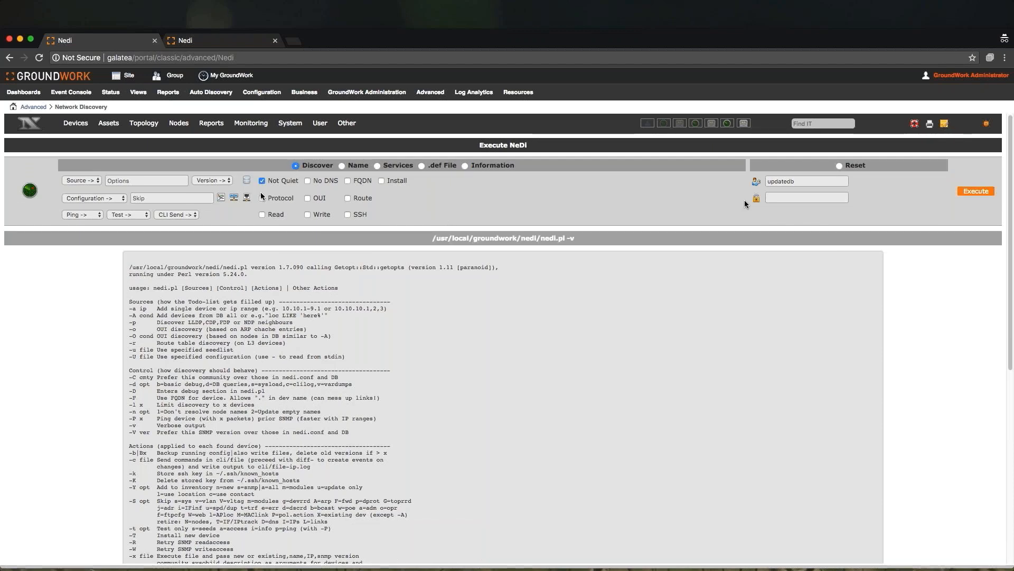
left_click(262, 199)
left_click(307, 198)
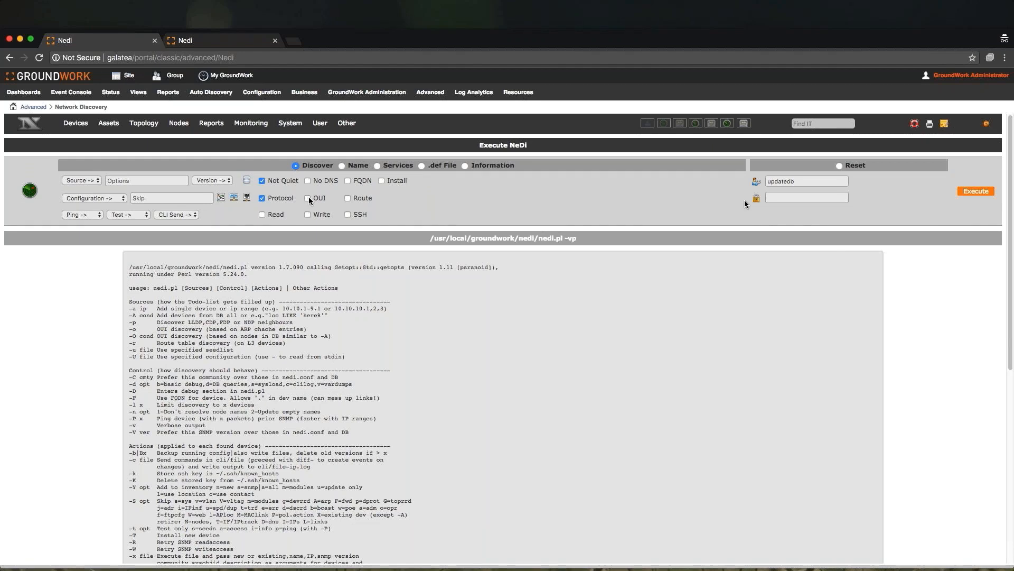
left_click(347, 199)
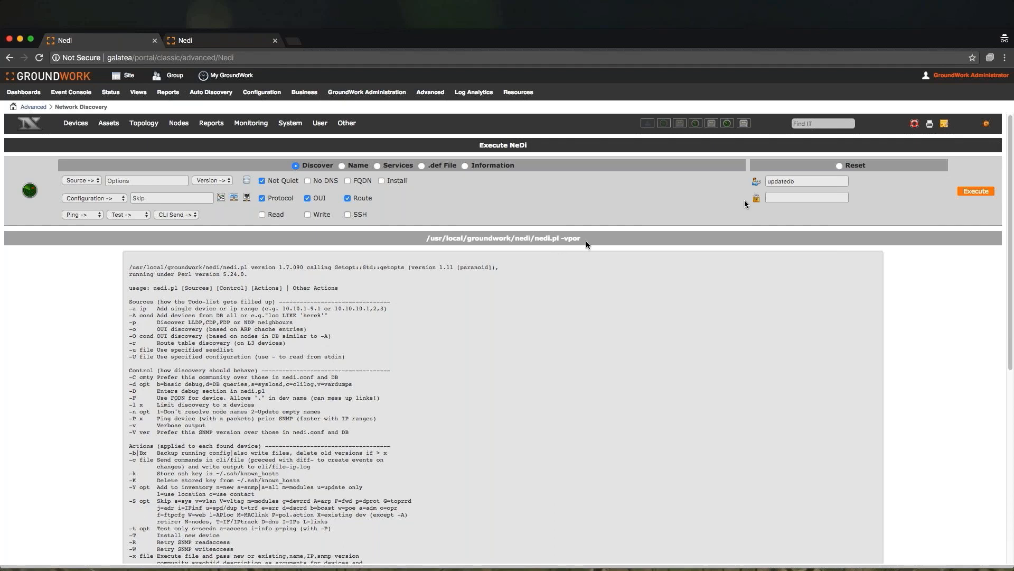
left_click(988, 194)
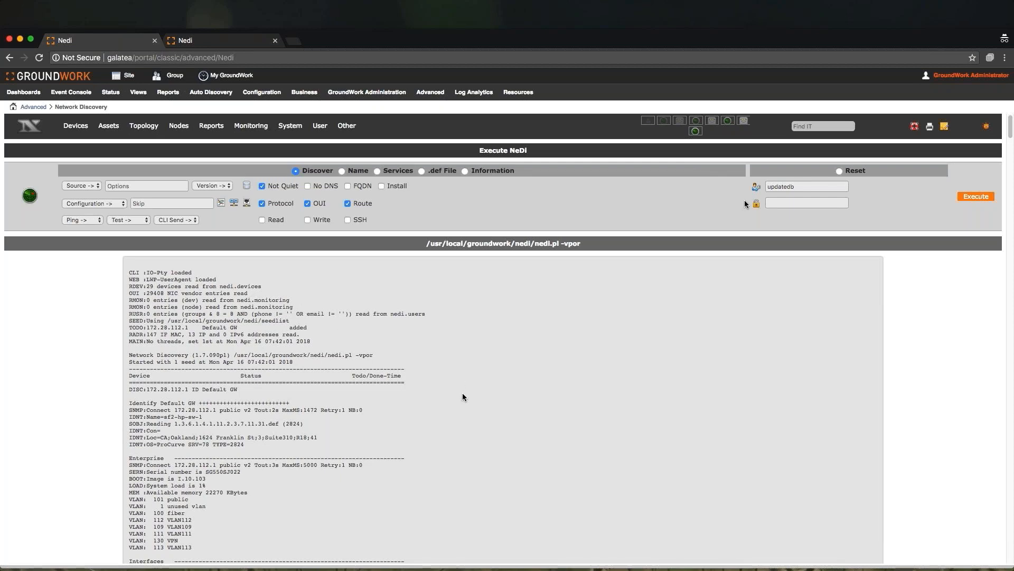
- Scroll through the discovery output log
scroll(463, 397, "down", 2)
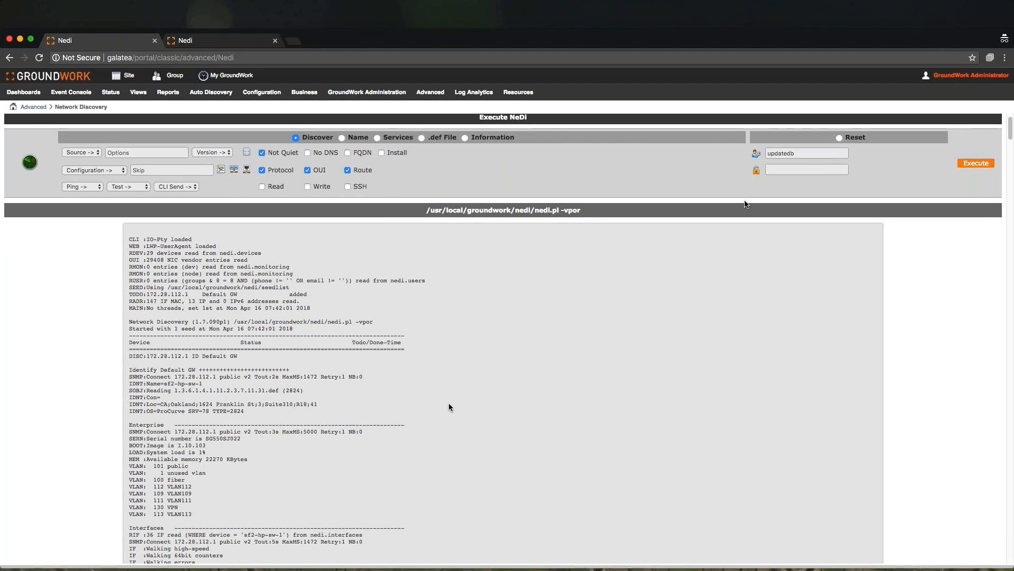
scroll(745, 204, "down", 3)
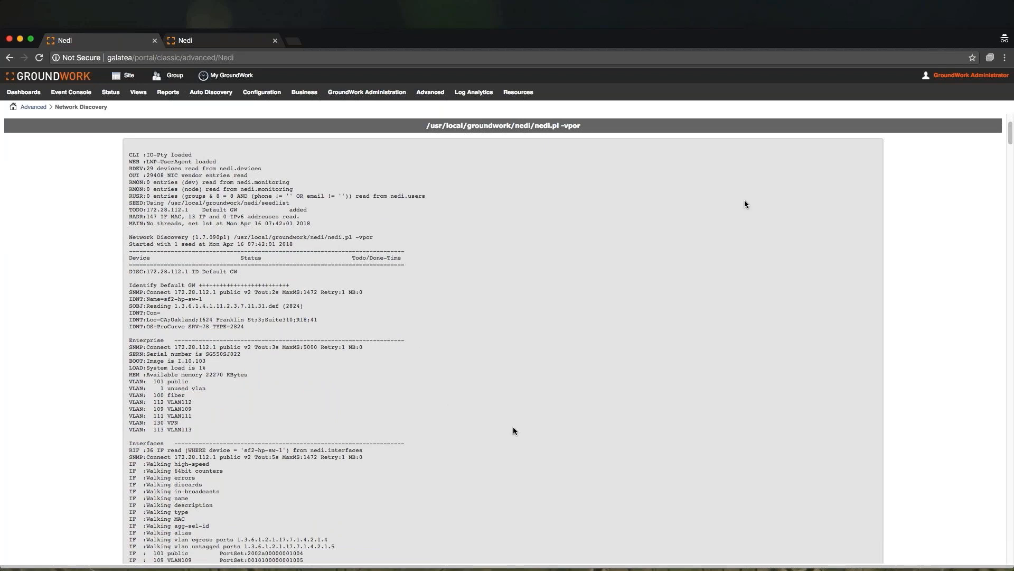
scroll(514, 431, "down", 5)
scroll(513, 430, "down", 4)
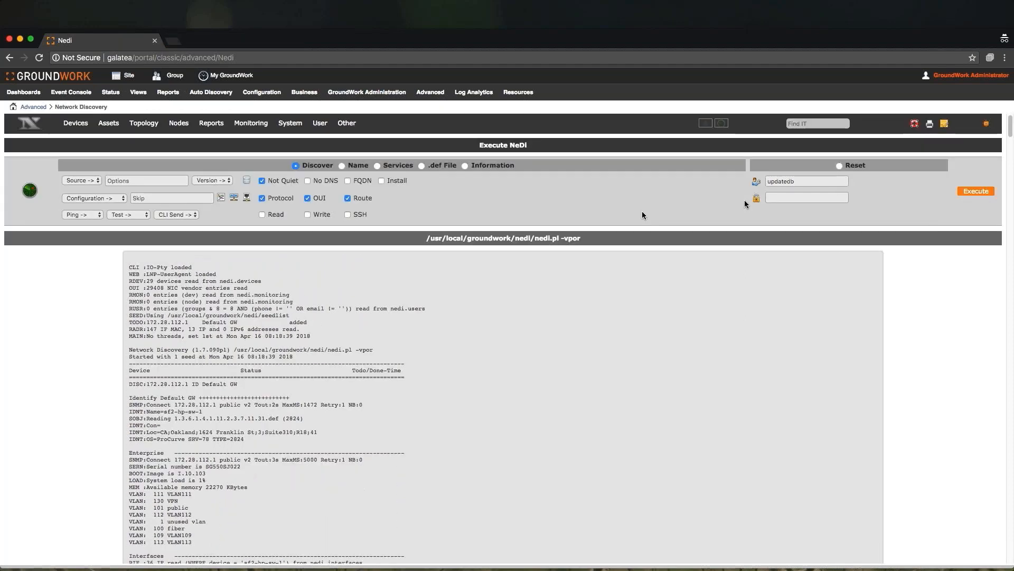
- Open NeDi's System Files page and load /usr/local/groundwork/nedi/seedlist in the file editor
mouse_move(290, 124)
left_click(305, 158)
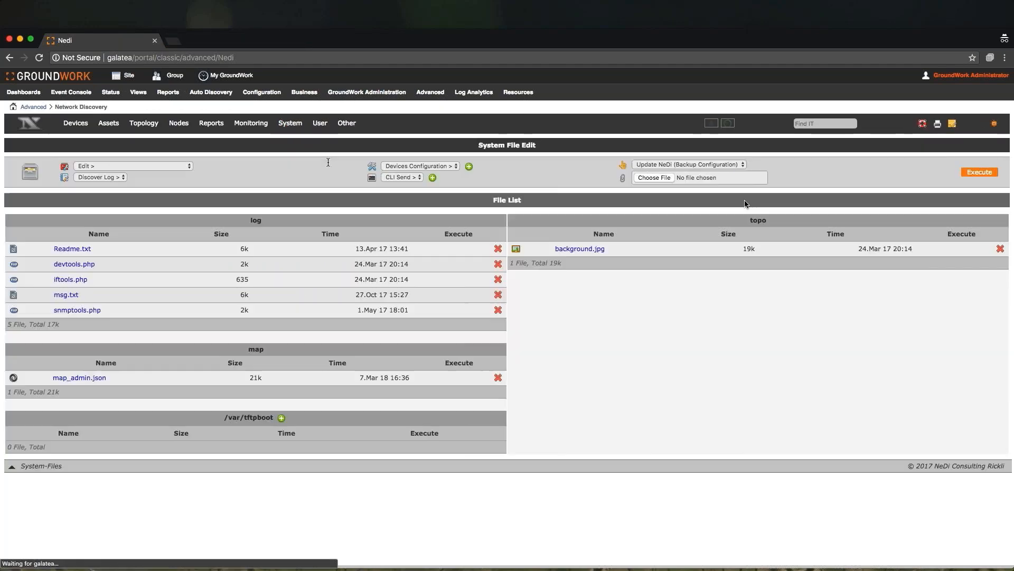
left_click(185, 167)
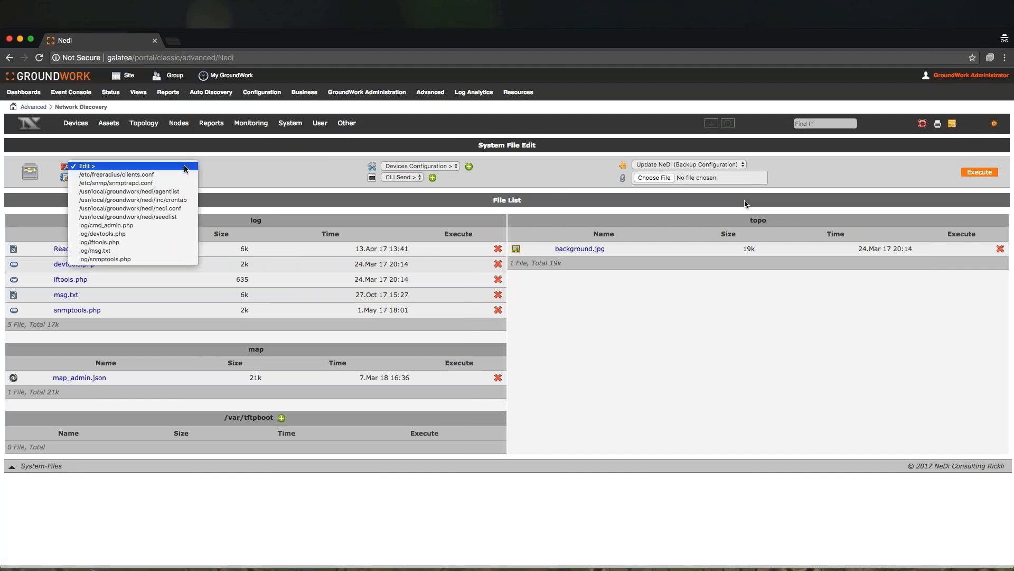
left_click(183, 217)
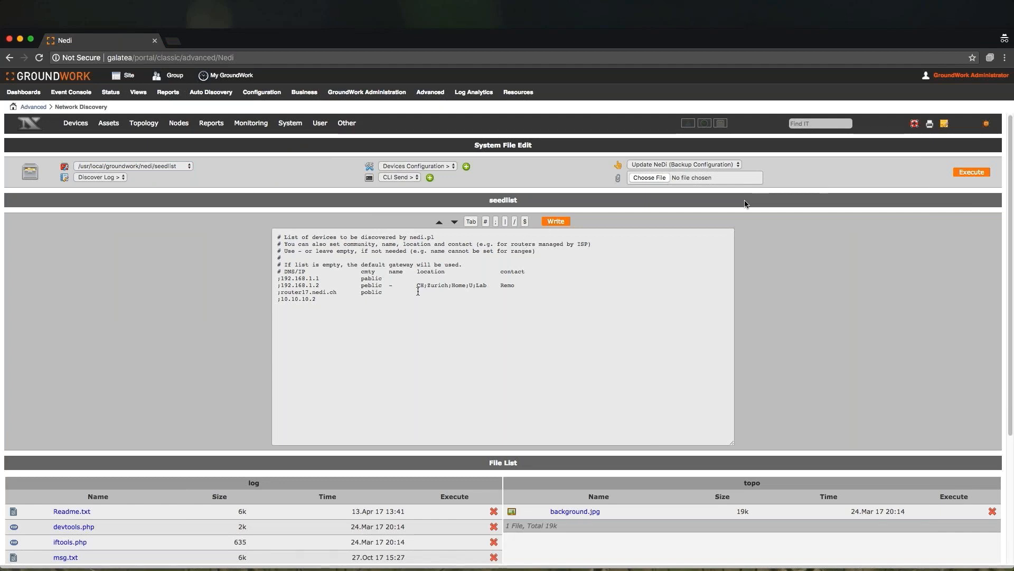
- Add seed entries 10.10.10.1, 10.11.10.1-254 and 10.12.1,3,5,17.10 with community mycomm to the seedlist
left_click(331, 300)
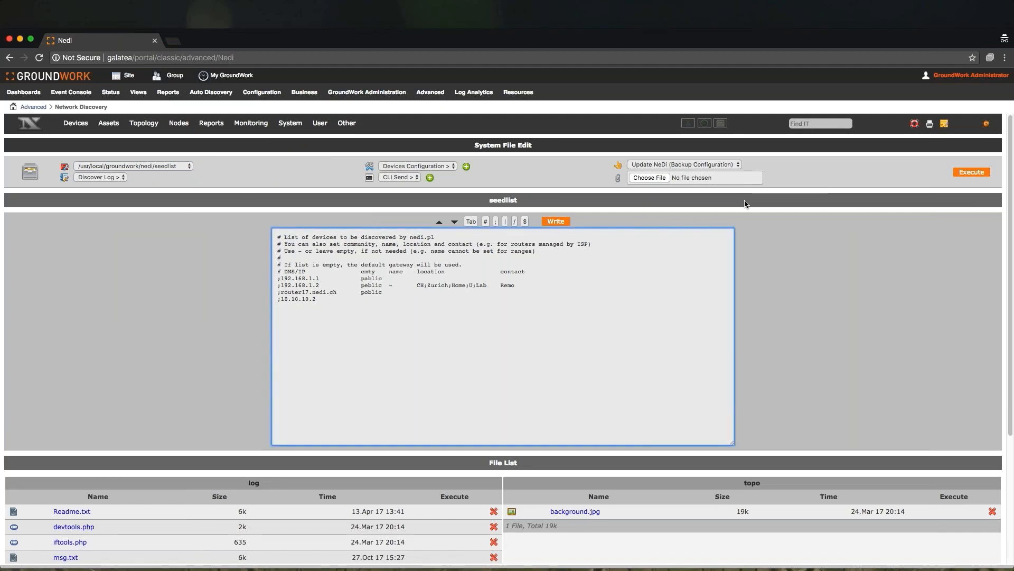
type("10.")
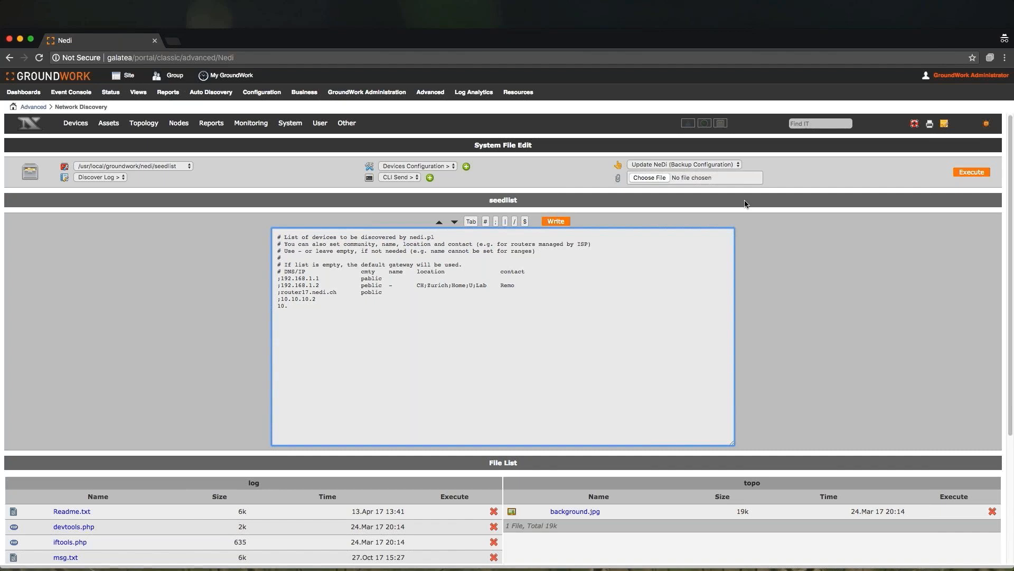
type("10.10")
type(".1 ")
type("10.11.10")
type(".1-254 ")
type("10.12.1")
type(",3")
type(",")
type("5,17.1")
left_click(471, 223)
type("mycomm ")
type("10")
type(".13")
type(".1,")
type("3.1")
type("0-15")
- Add a seed entry 10.13.1,3.10-15 with community newcomm to the seedlist
key("Tab")
type("newcomm")
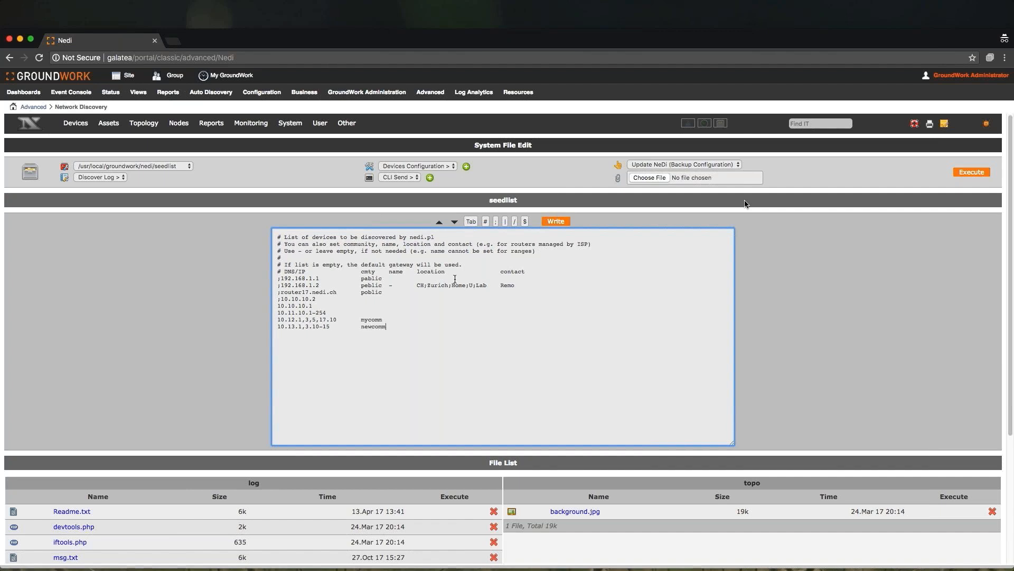
left_click(473, 225)
left_click(471, 222)
left_click(471, 222)
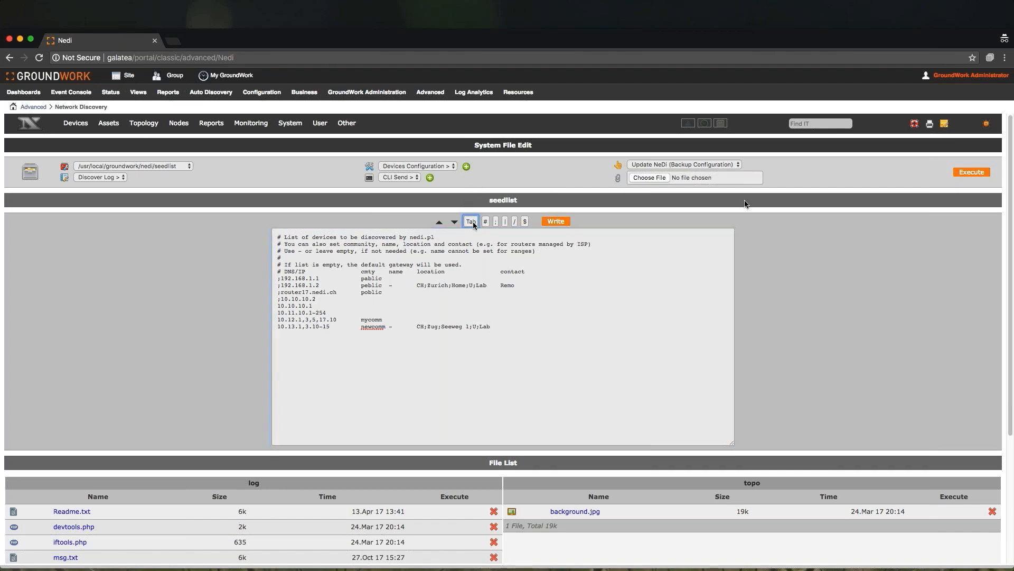
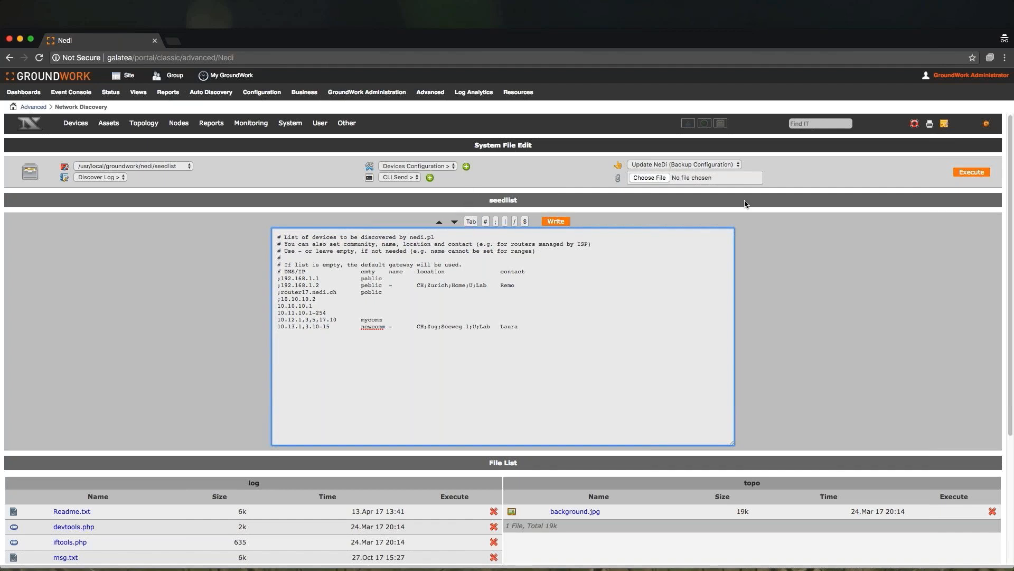
- Add a 10.11.11,22.17 entry on a new line and write the seedlist file to disk
type("10")
type(".11.11")
type(",22.17")
left_click(558, 222)
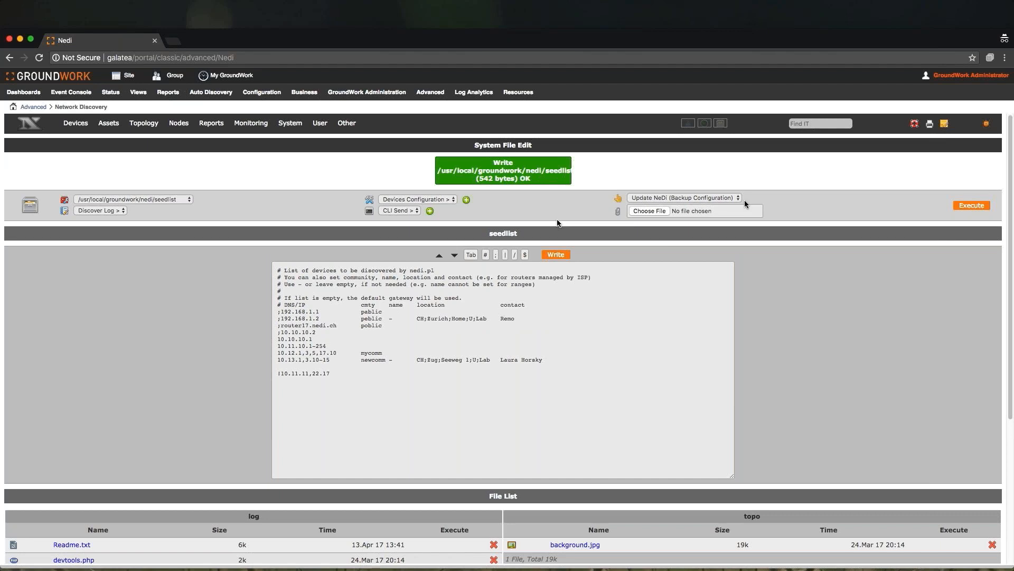
- In the terminal, switch to the nagios user and list its crontab lines containing nedi
mouse_move(283, 131)
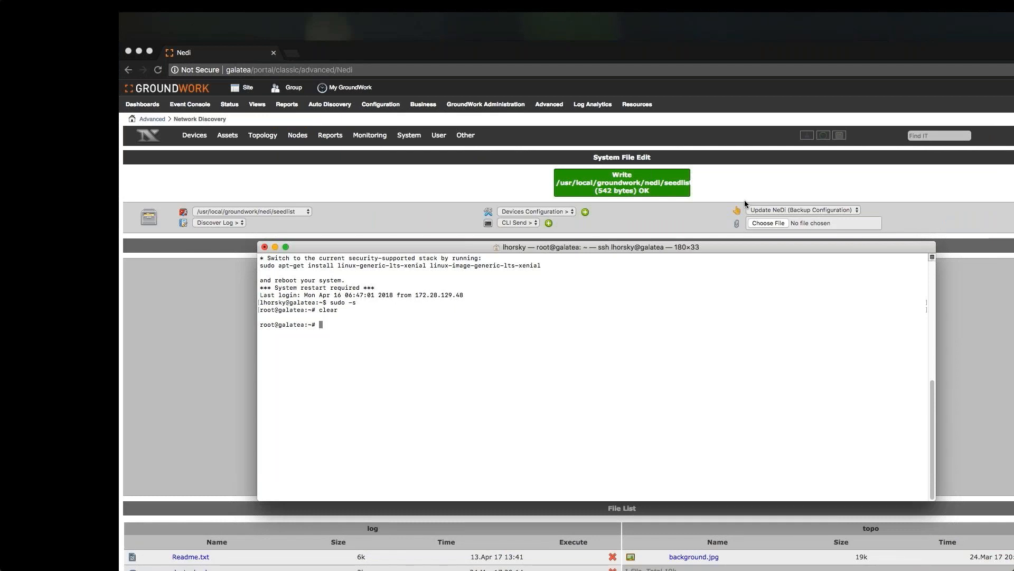
type("su - nagios")
key("Return")
type("crontab ")
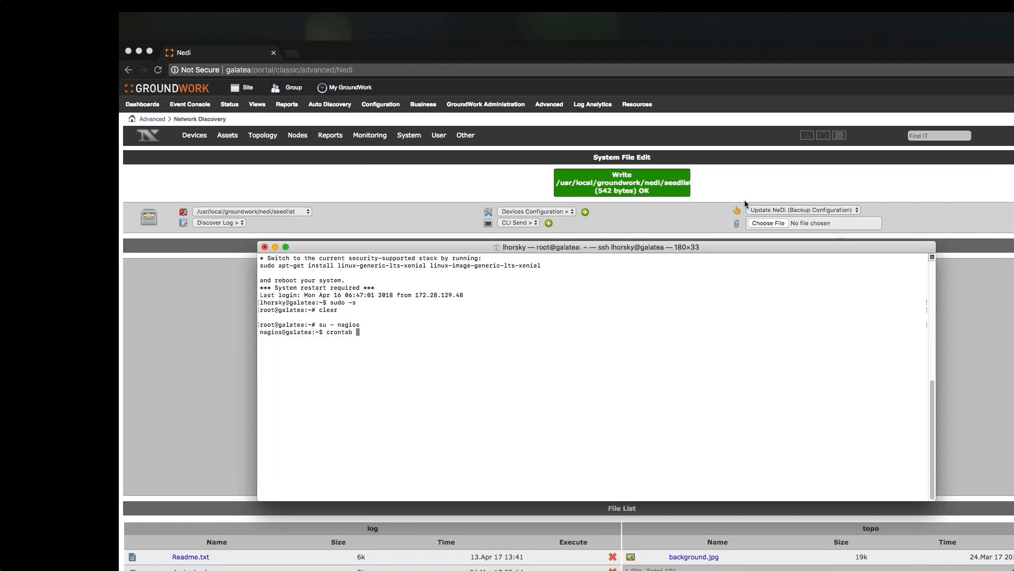
type("-l | grep nedi")
key("Return")
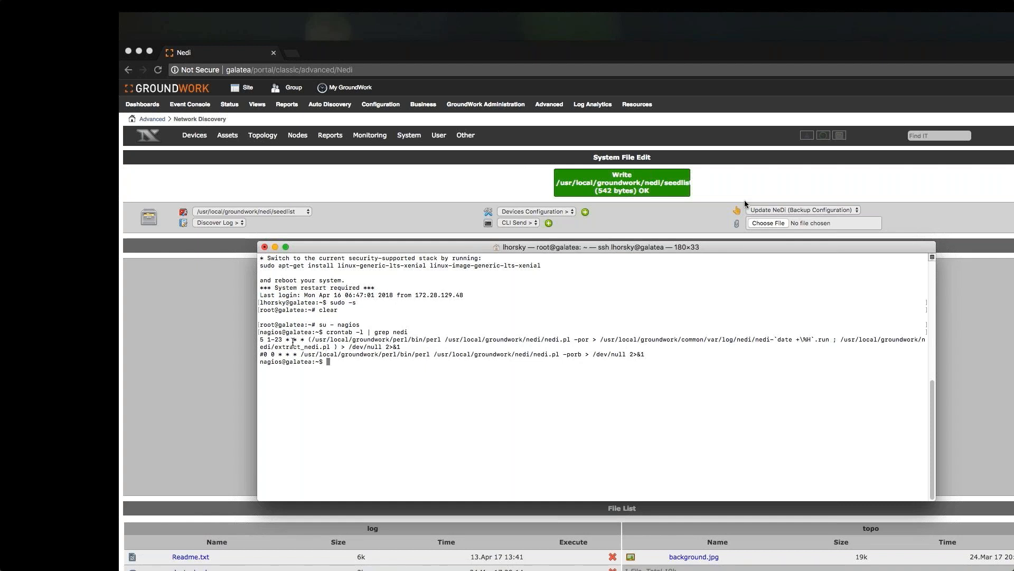
- Edit the nagios crontab so the NeDi discovery job runs at minute 15 of hour 2, then save and quit
left_click_drag(260, 339, 282, 340)
left_click(347, 364)
type("crontab -e")
key("Return")
key("i")
key("Down")
key("Down")
key("Down")
key("Down")
key("Down")
key("Down")
key("Down")
key("Down")
key("Down")
key("Down")
key("Right")
key("Right")
key("Right")
key("Right")
key("Right")
key("Right")
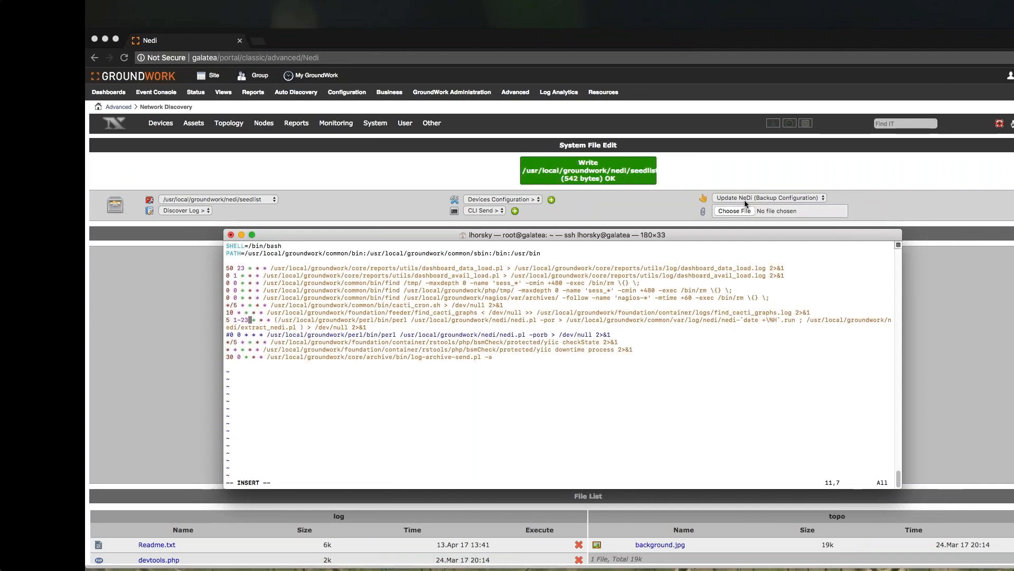
key("BackSpace")
key("BackSpace")
key("BackSpace")
key("BackSpace")
type("2")
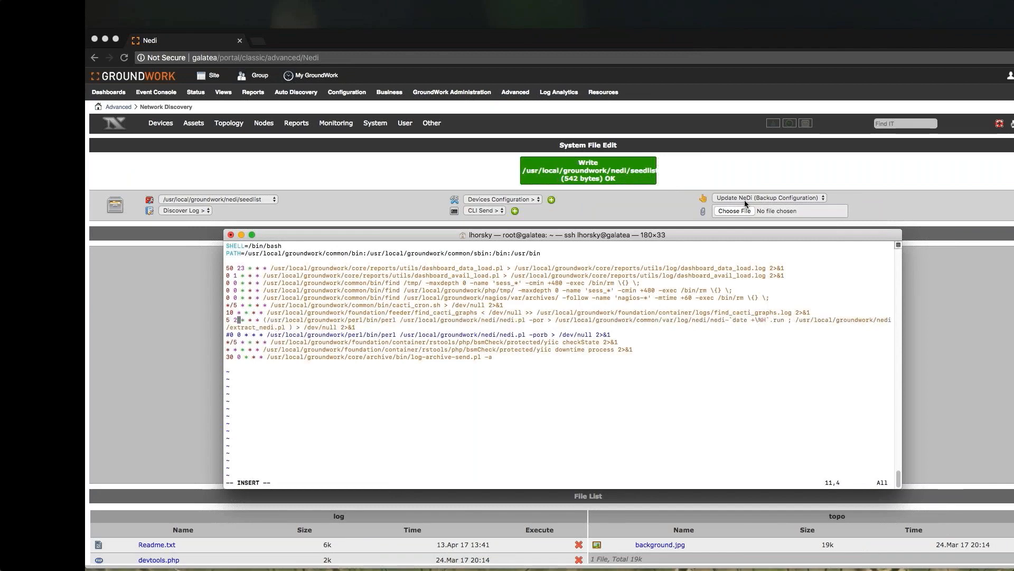
key("Left")
key("Left")
key("Left")
type("1")
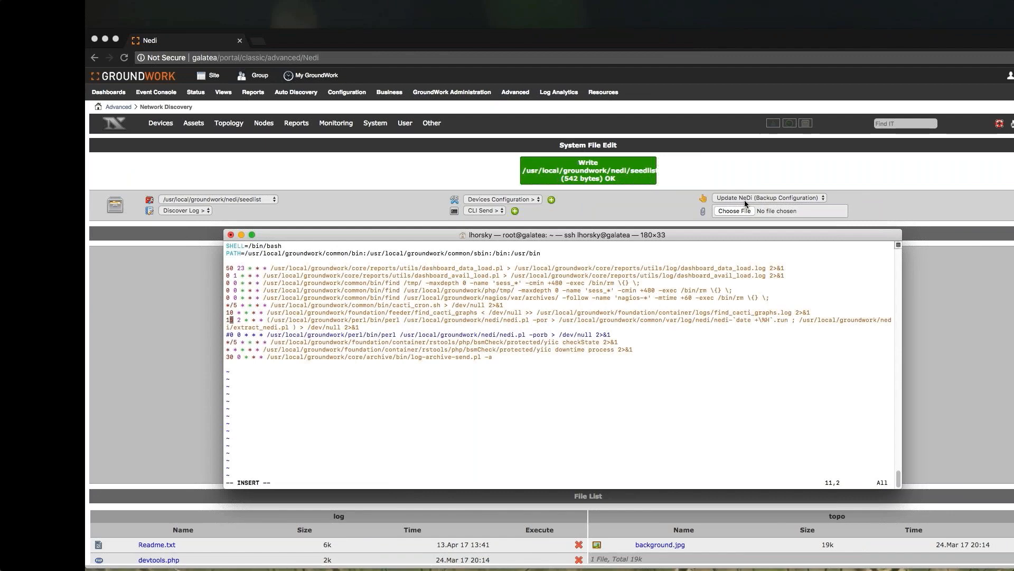
key("Escape")
type(":wq!")
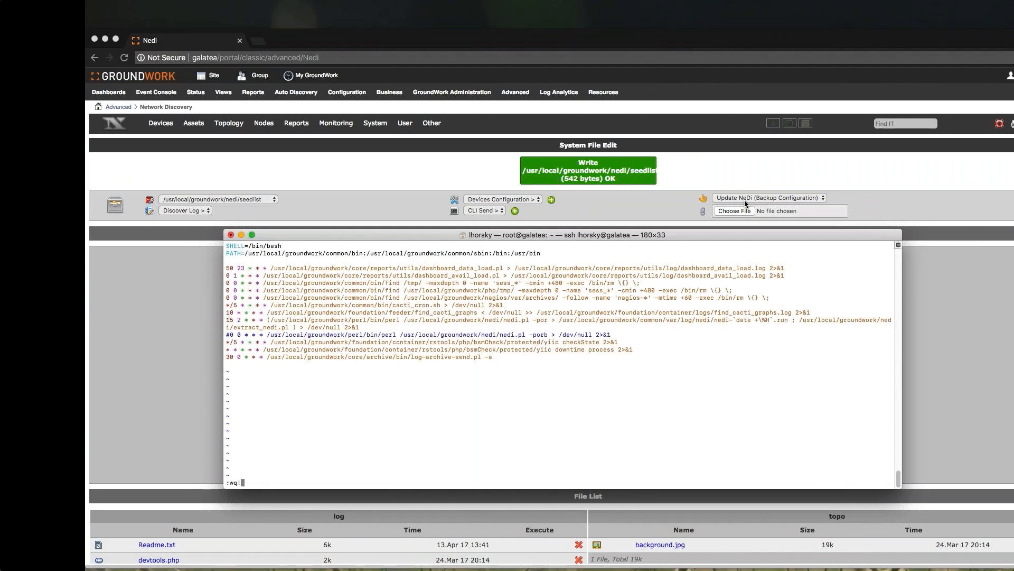
key("Return")
- List the nagios crontab lines containing nedi again
key("Up")
key("Up")
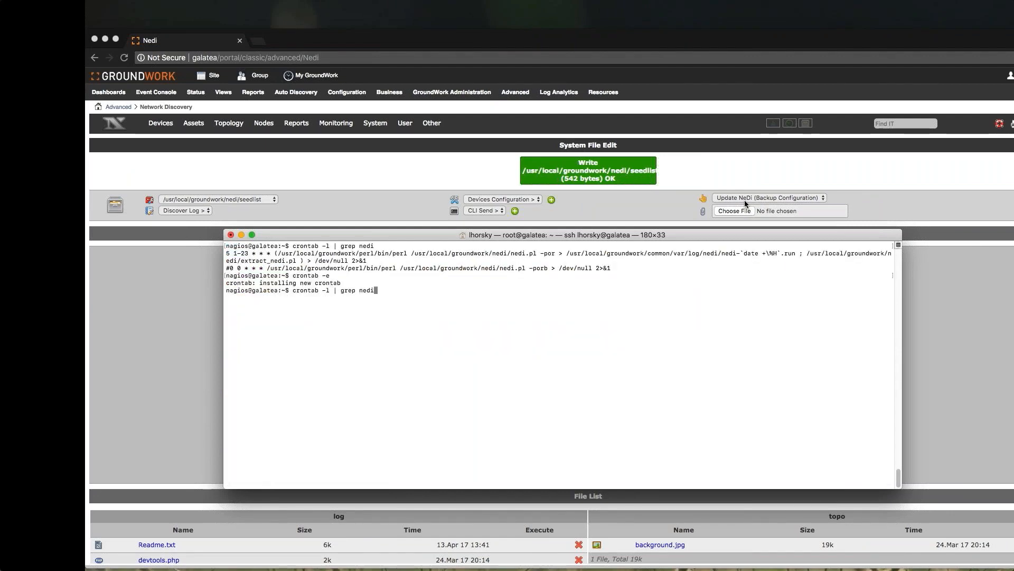
key("Return")
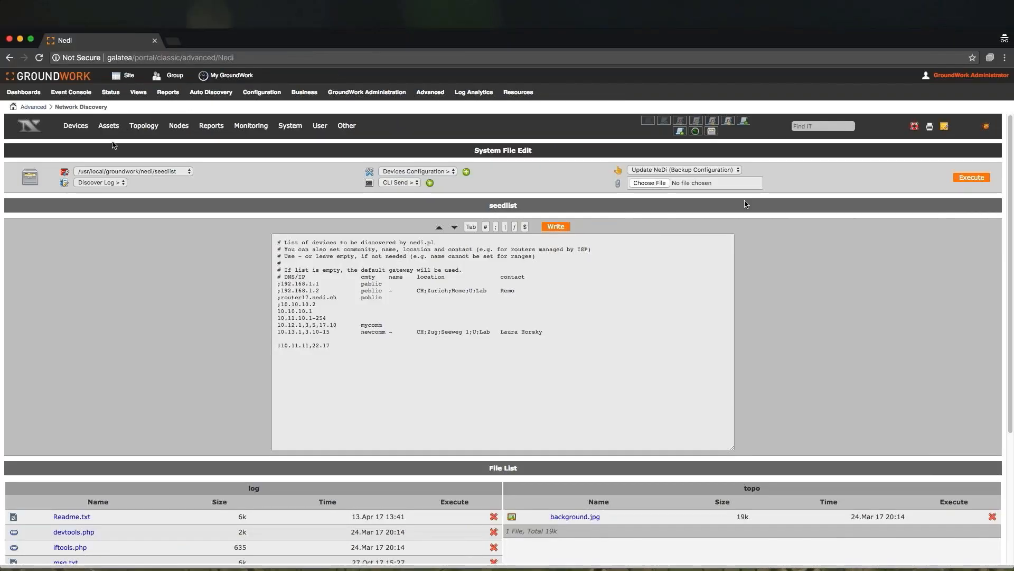
- Open the Devices List page and view its help window
mouse_move(78, 128)
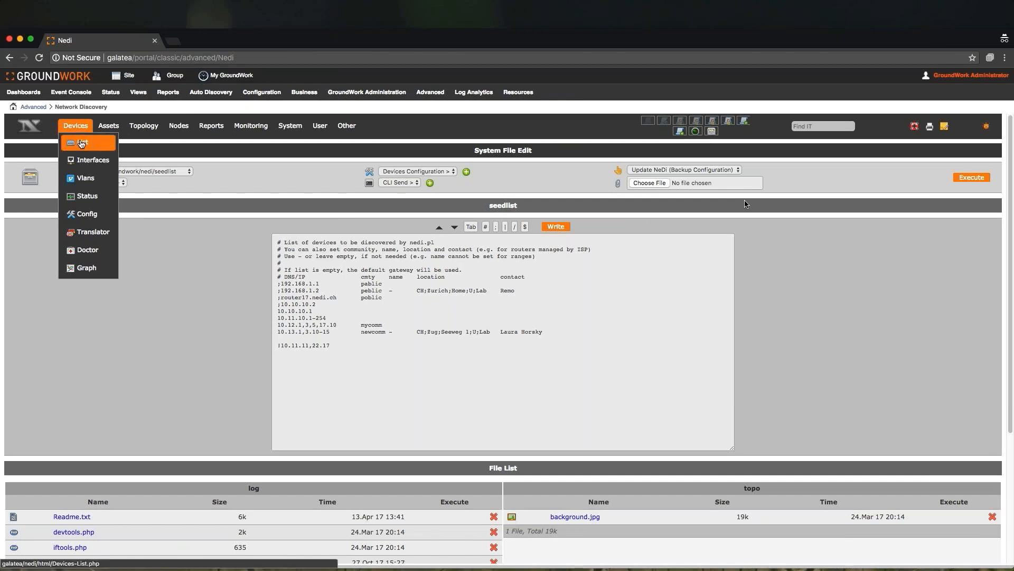
left_click(82, 143)
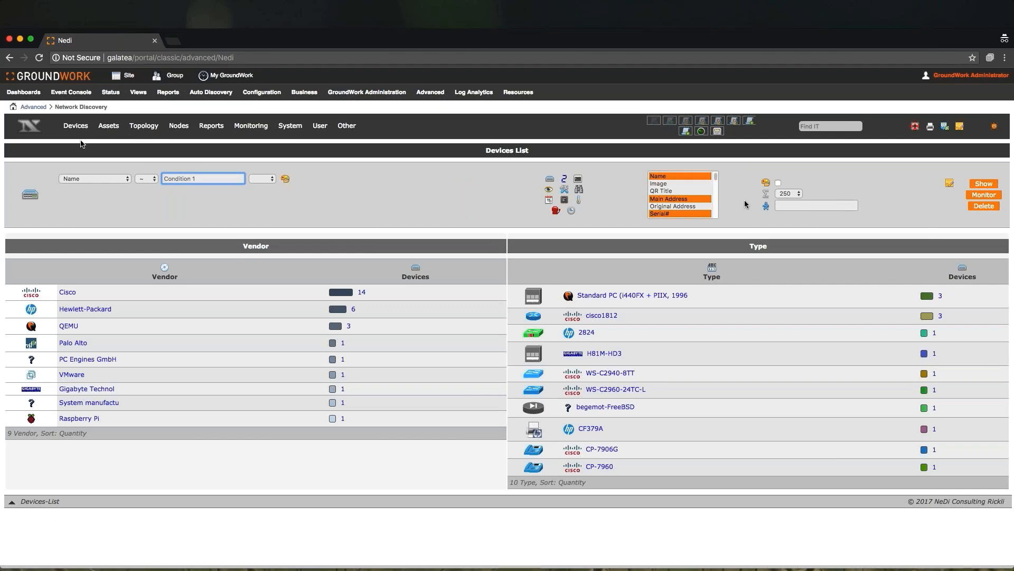
left_click(915, 127)
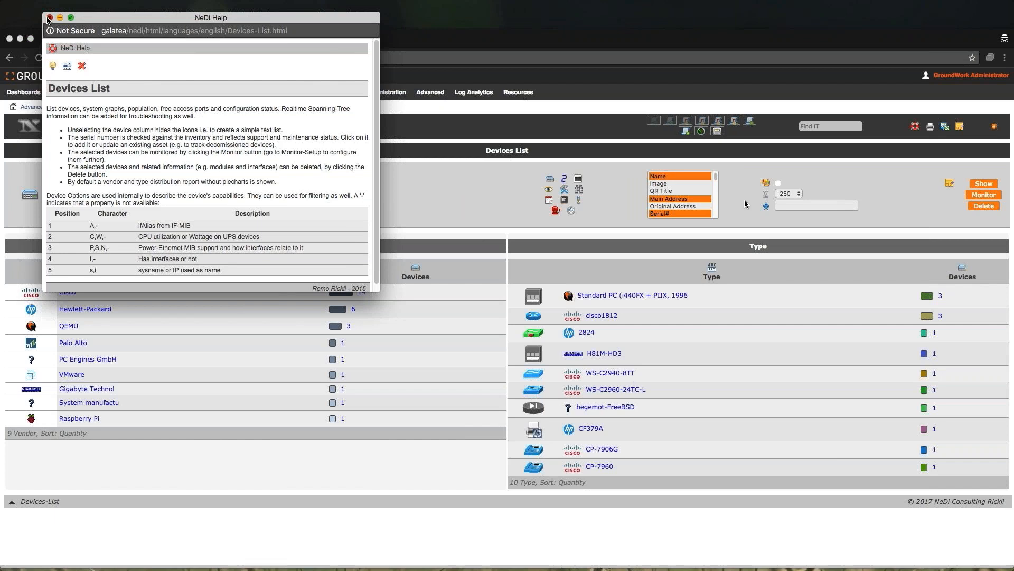
left_click(49, 19)
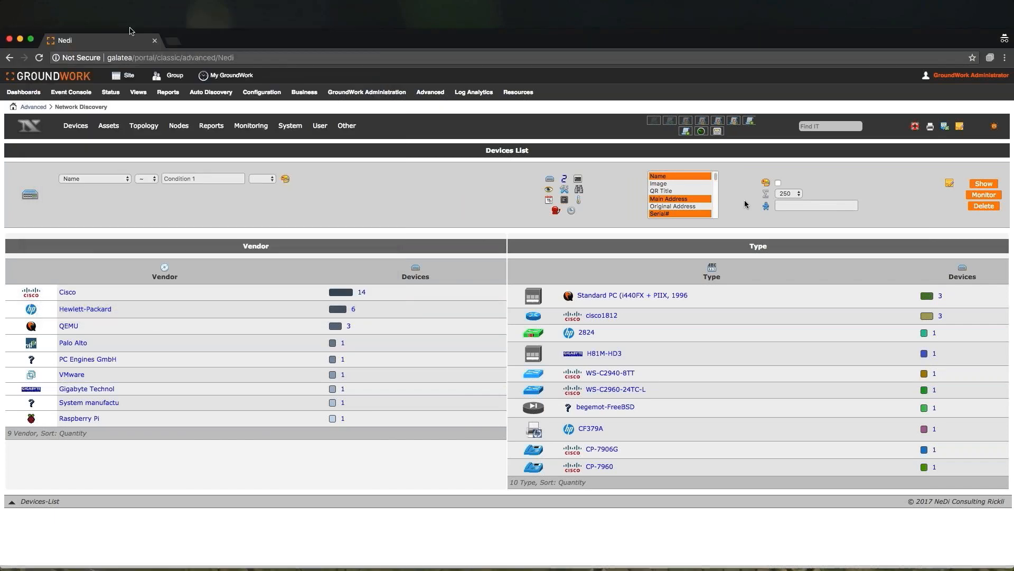
- List the Hewlett-Packard devices from the vendor distribution
left_click(946, 127)
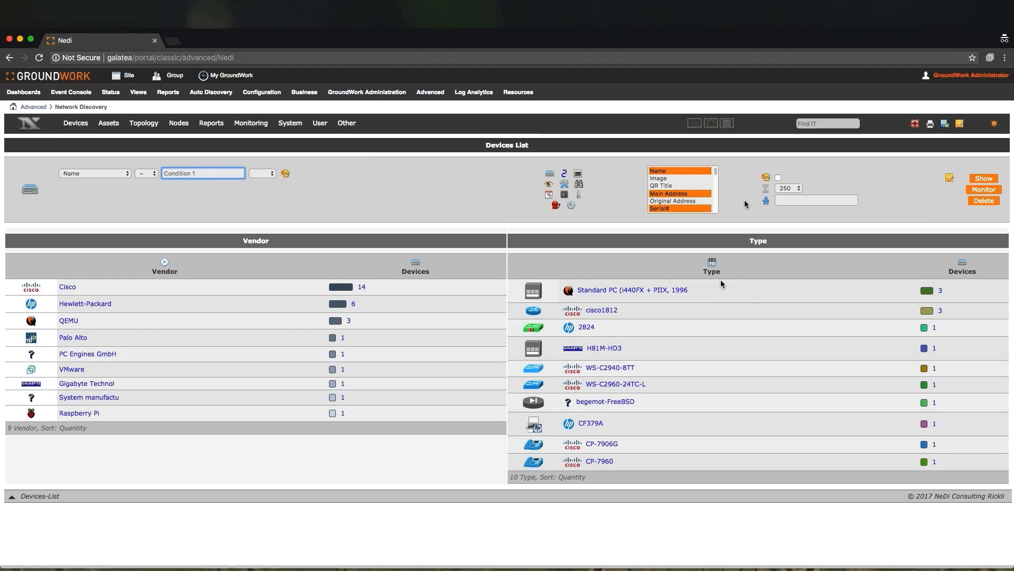
left_click(354, 305)
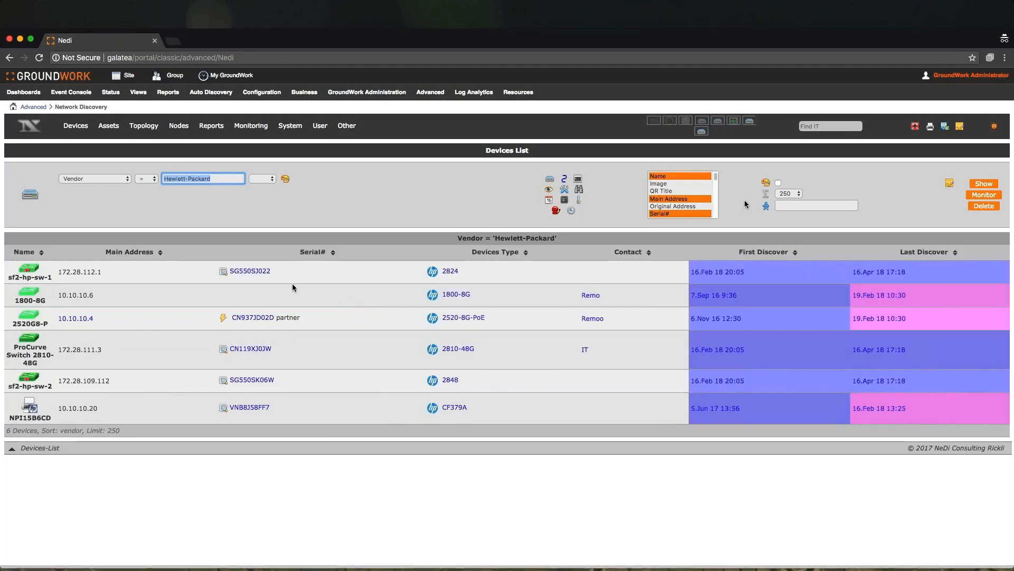
- Open the sf2-hp-sw-1 device status page and scroll through its interfaces
left_click(29, 273)
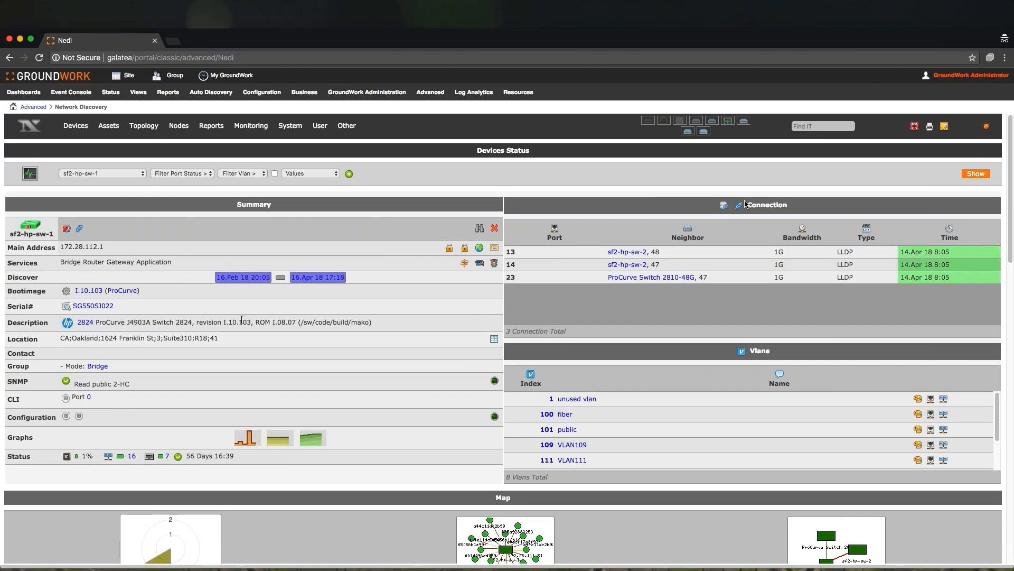
scroll(311, 363, "down", 5)
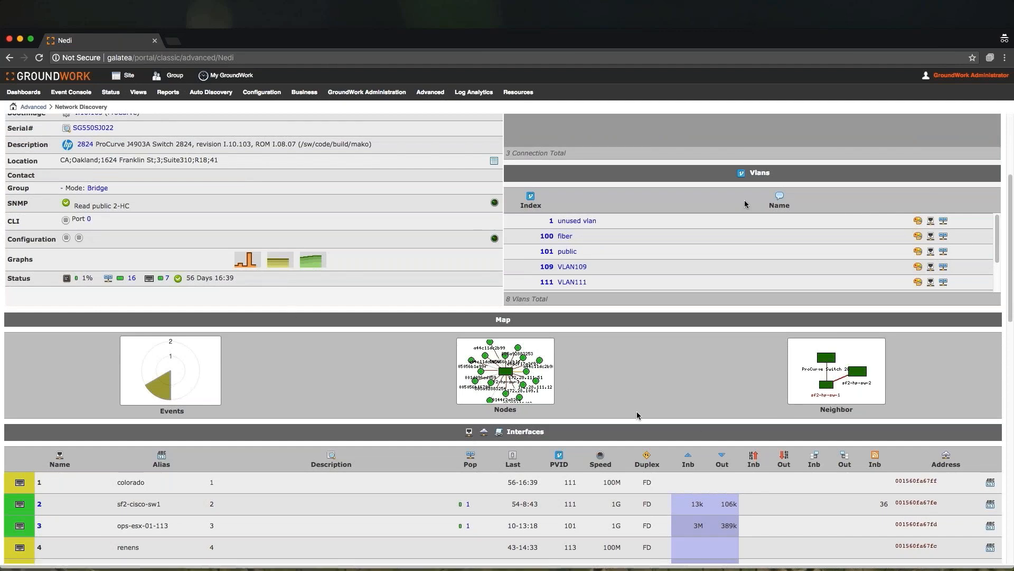
scroll(638, 415, "down", 1)
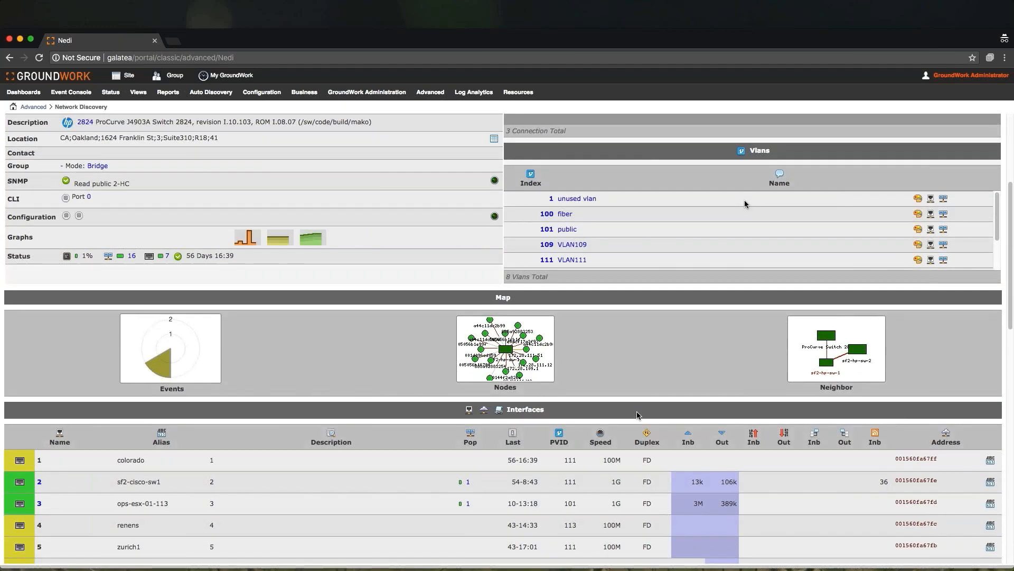
scroll(636, 414, "down", 10)
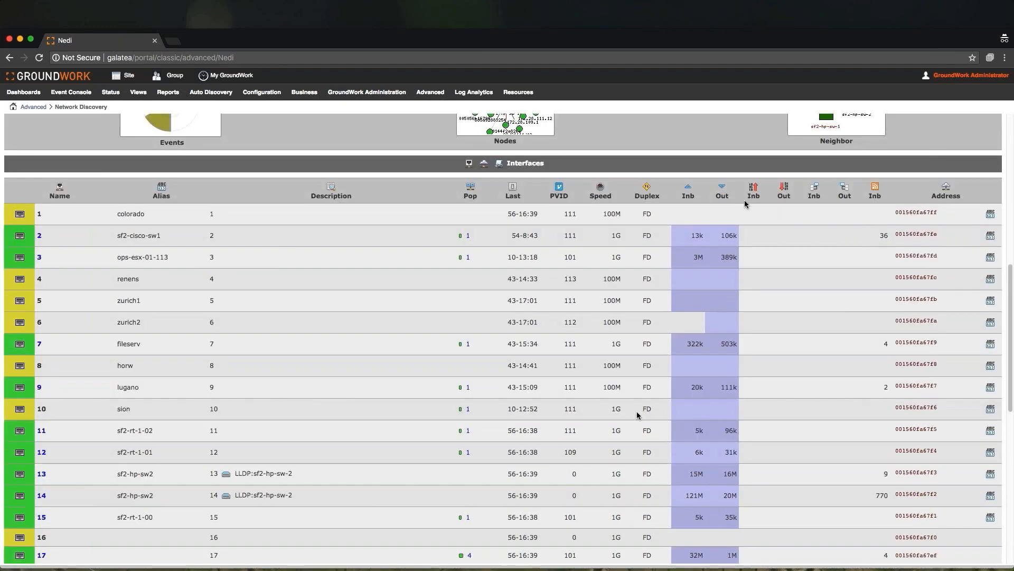
scroll(636, 414, "down", 12)
scroll(636, 414, "up", 20)
- Browse the Devices Interfaces, VLANs and Status pages
left_click(78, 159)
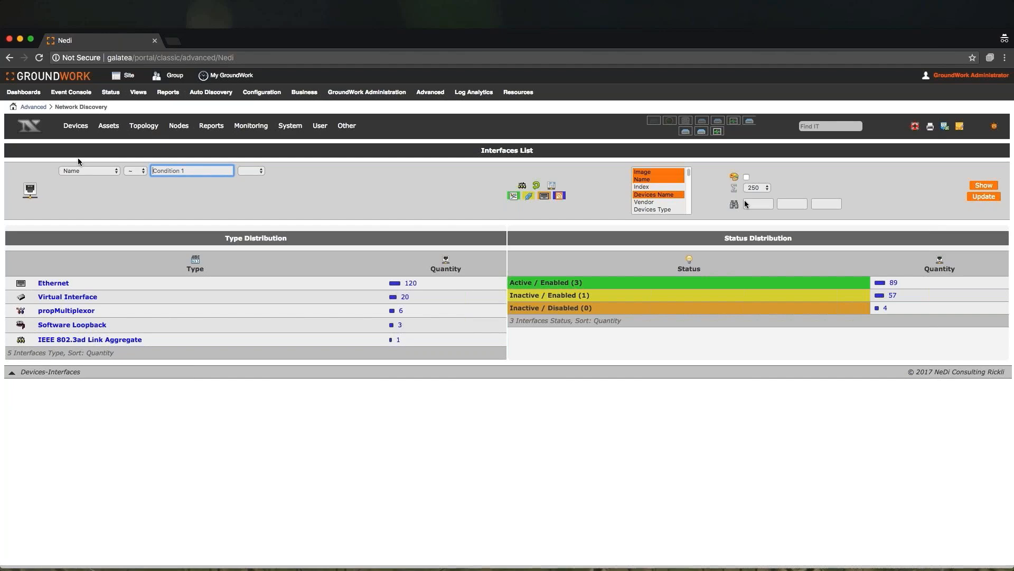
mouse_move(75, 125)
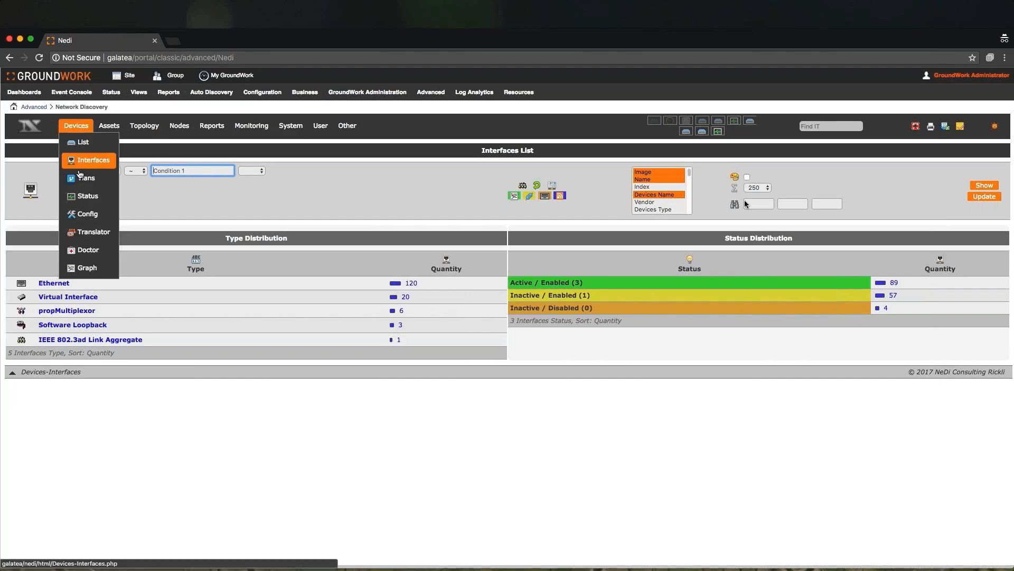
left_click(80, 177)
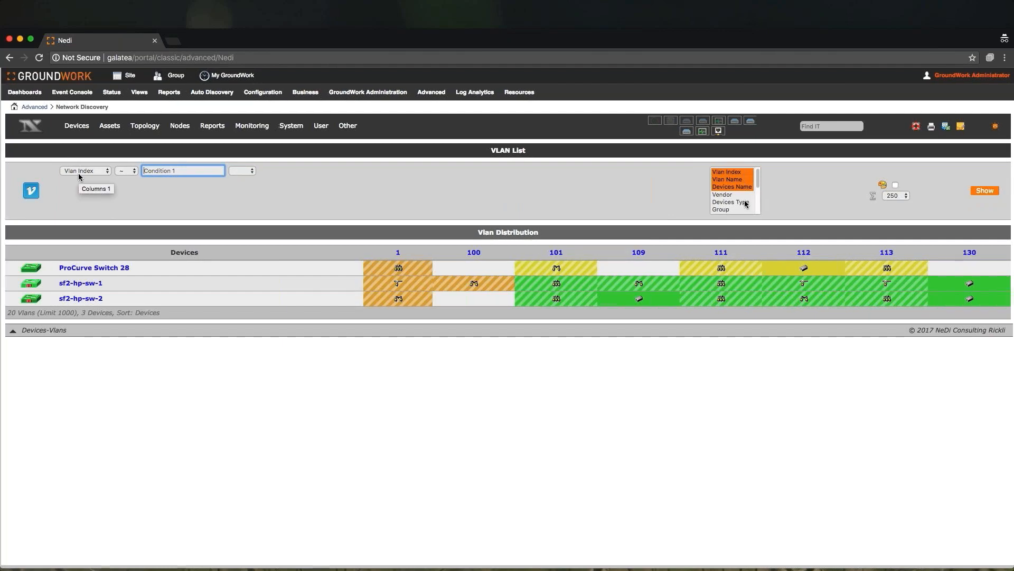
mouse_move(76, 126)
left_click(87, 197)
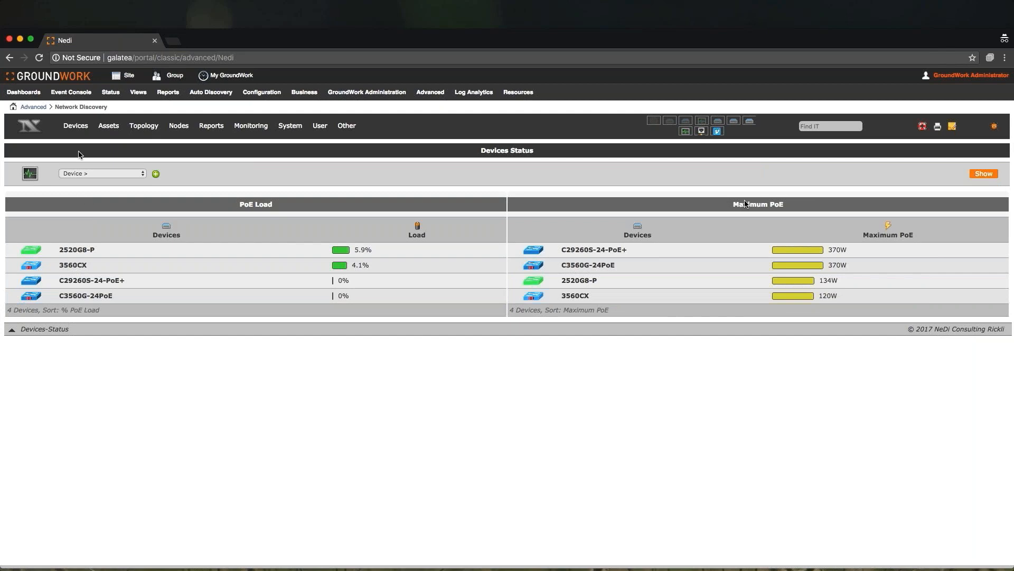
- Browse the Devices Configuration and Graphs pages
mouse_move(77, 127)
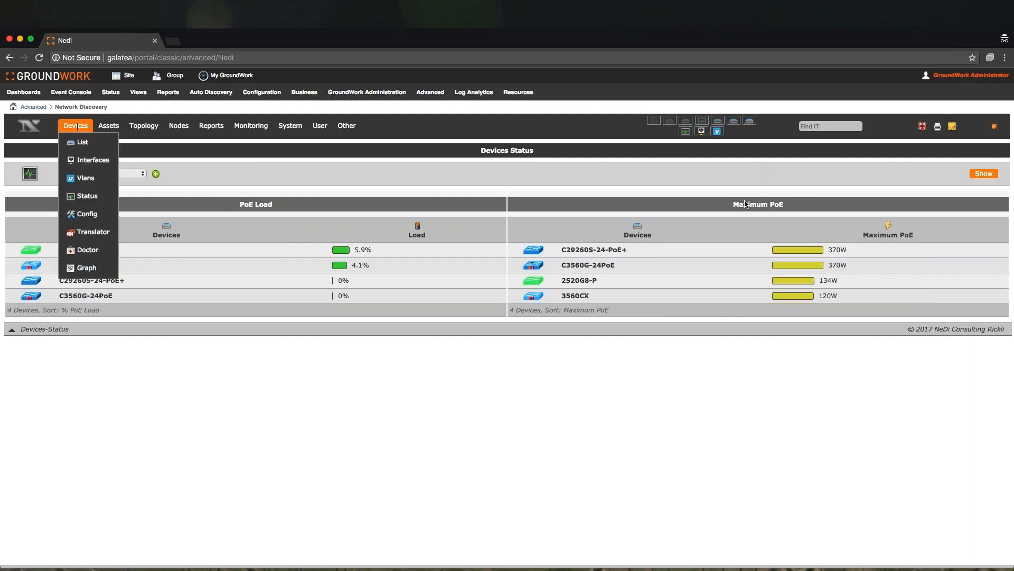
left_click(87, 222)
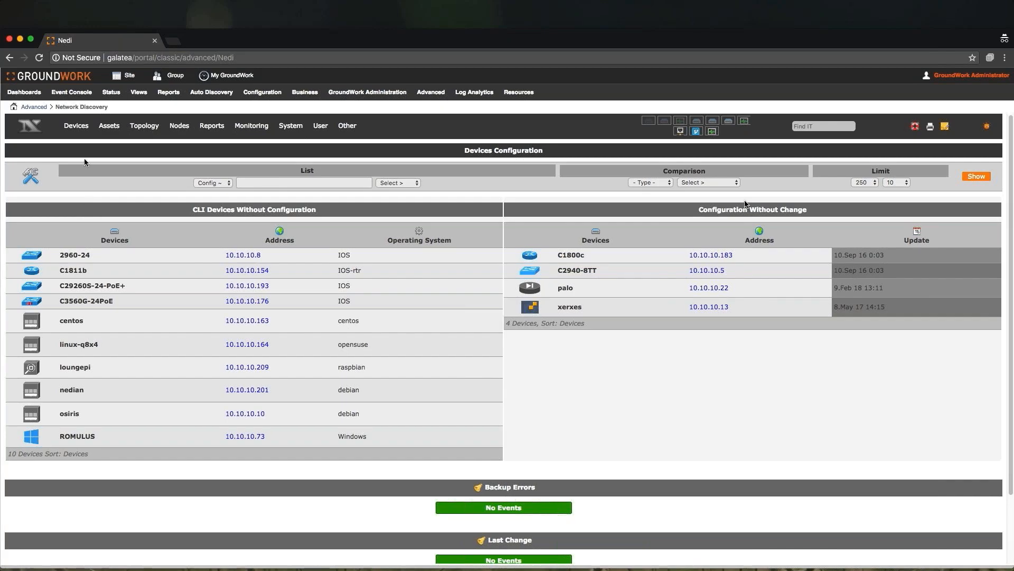
mouse_move(75, 126)
left_click(80, 271)
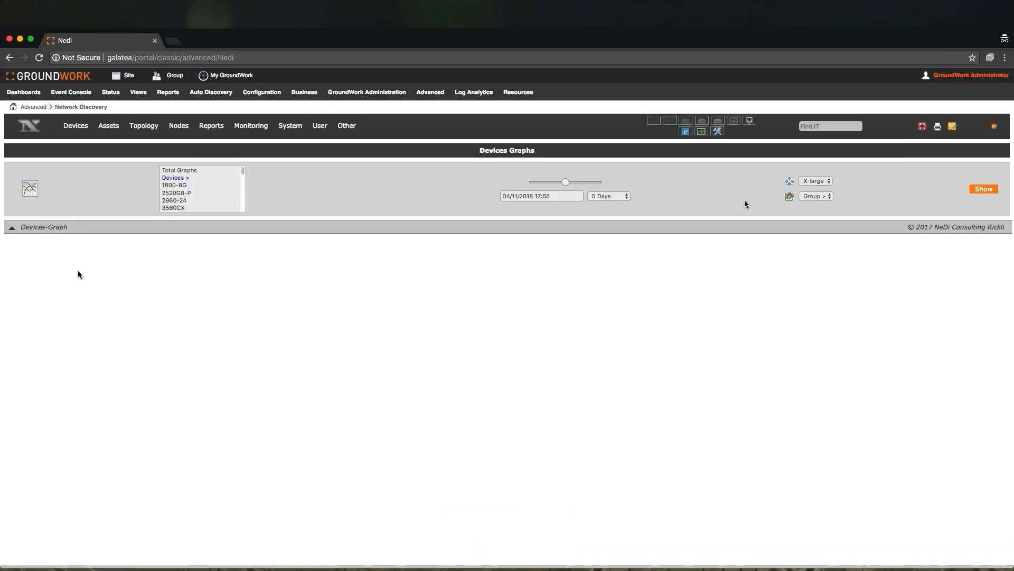
- Display the Devices Graphs for sf2-hp-sw-1 over 5 days
left_click_drag(243, 173, 243, 213)
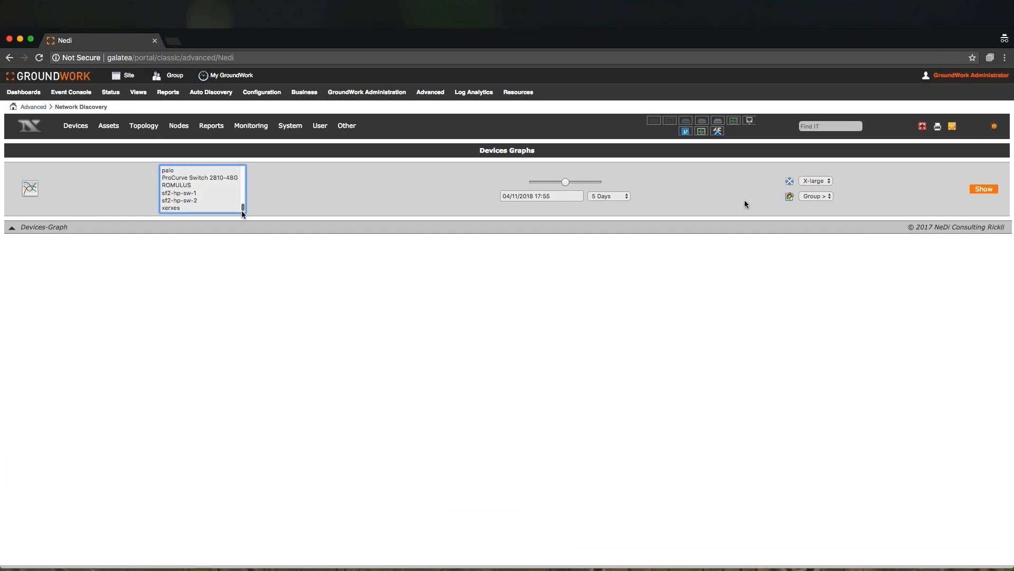
left_click(186, 193)
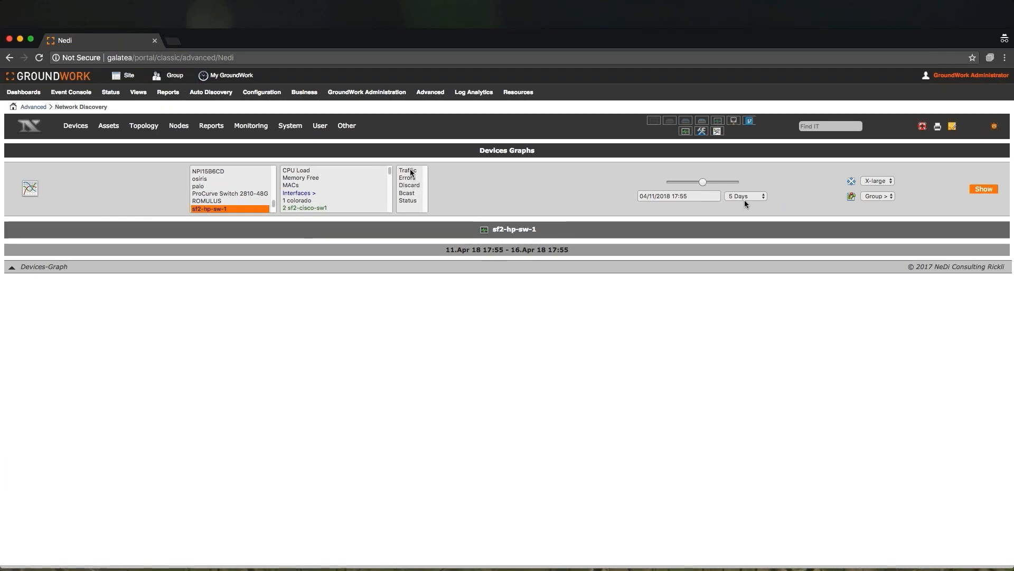
left_click(980, 189)
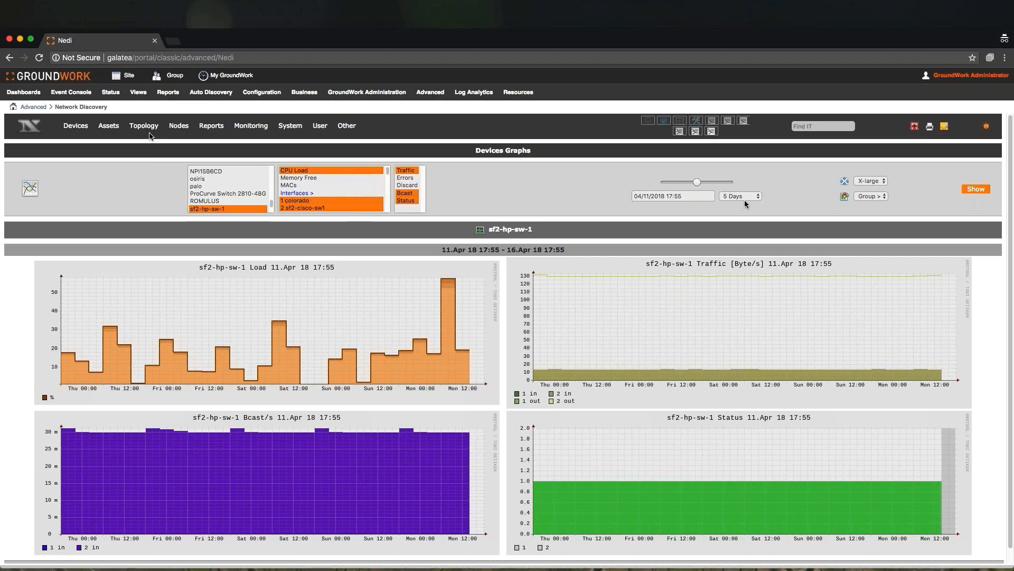
mouse_move(149, 126)
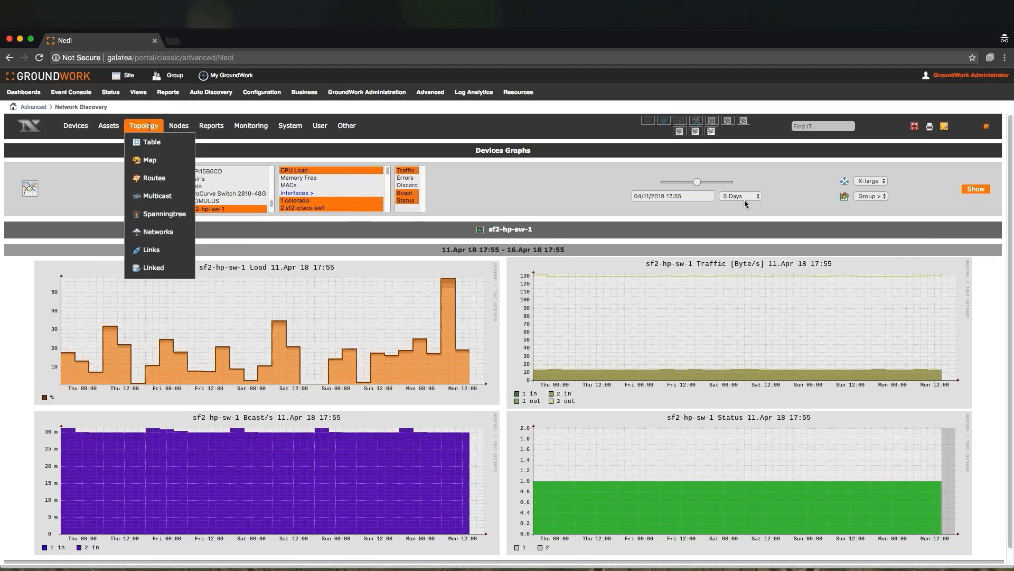
left_click(150, 144)
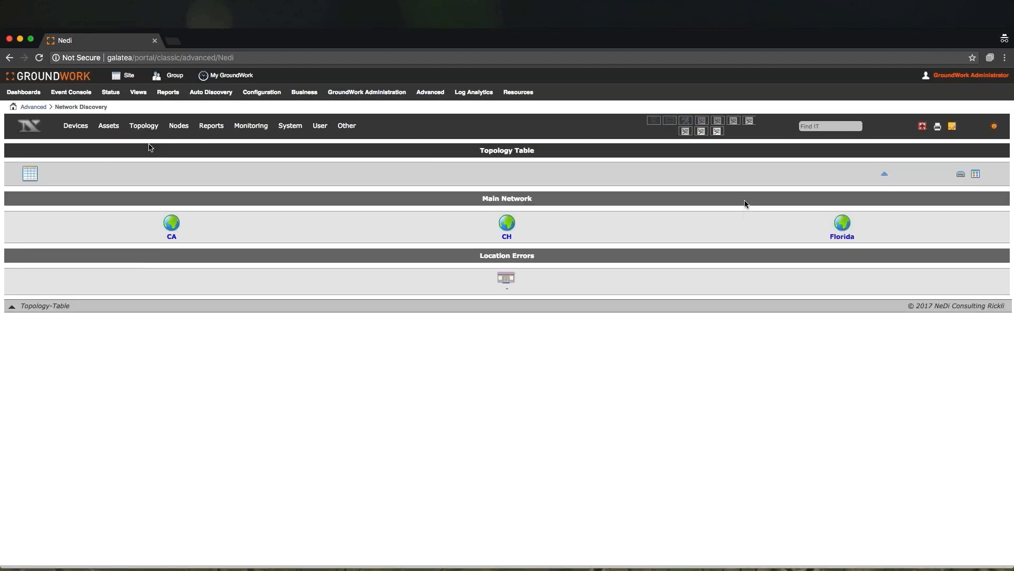
left_click(170, 224)
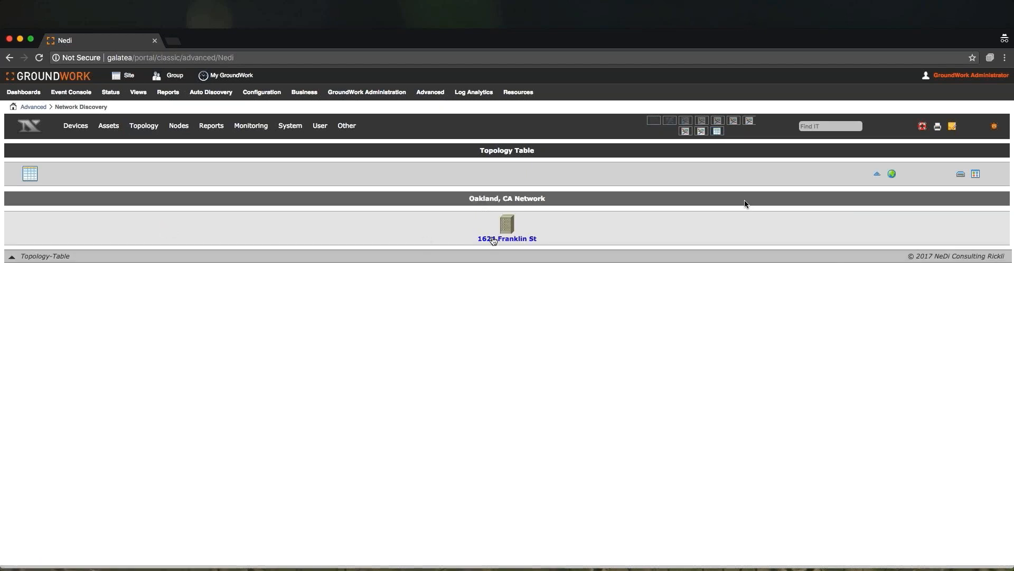
left_click(509, 226)
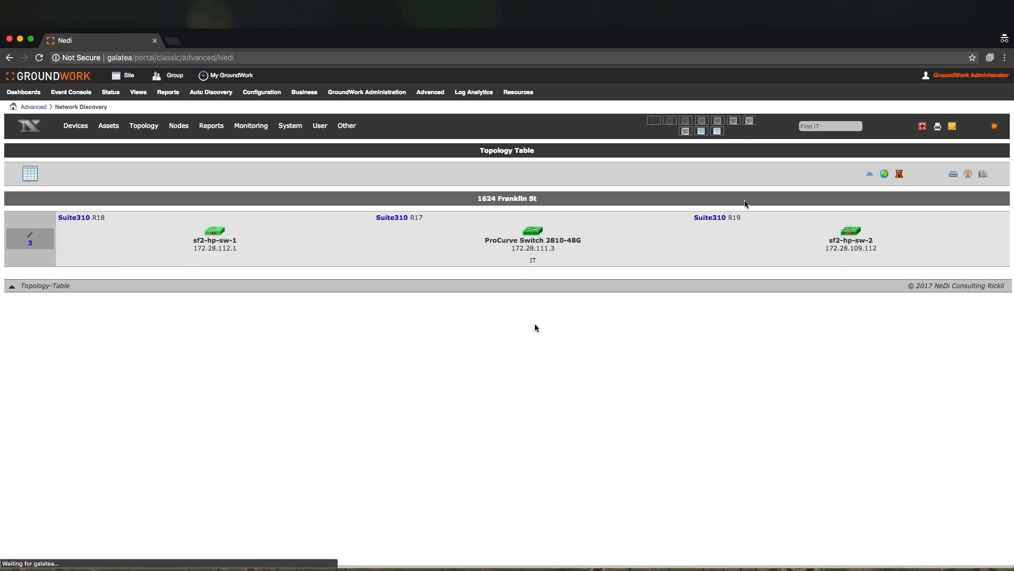
left_click(533, 235)
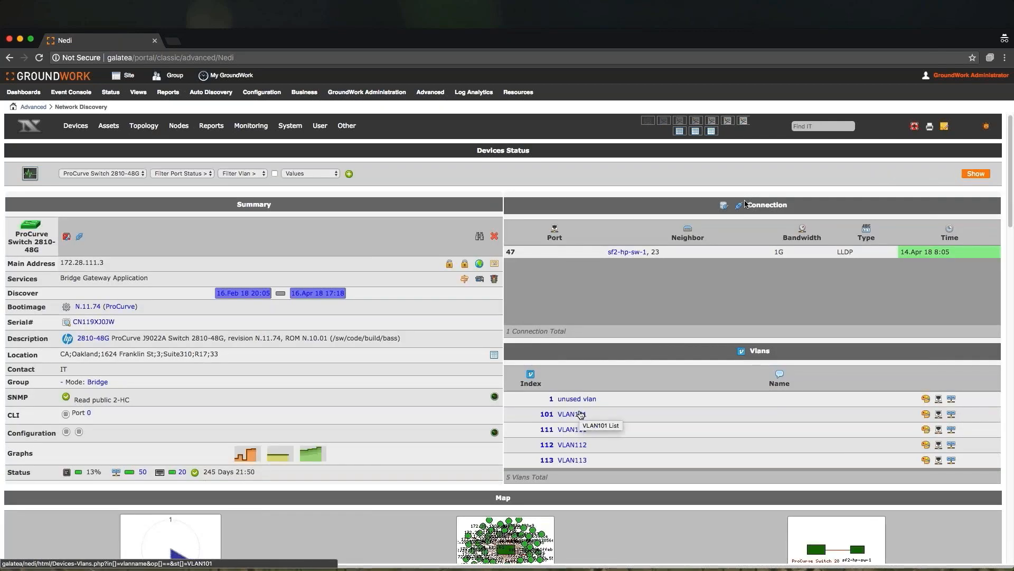
- Open the Topology Map and show the network map for all locations
mouse_move(143, 127)
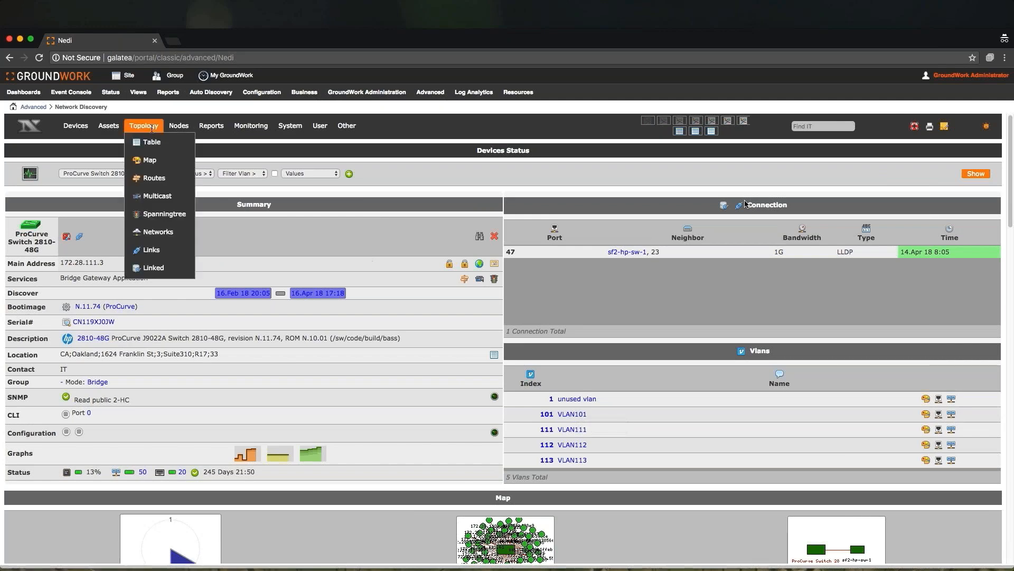
left_click(150, 161)
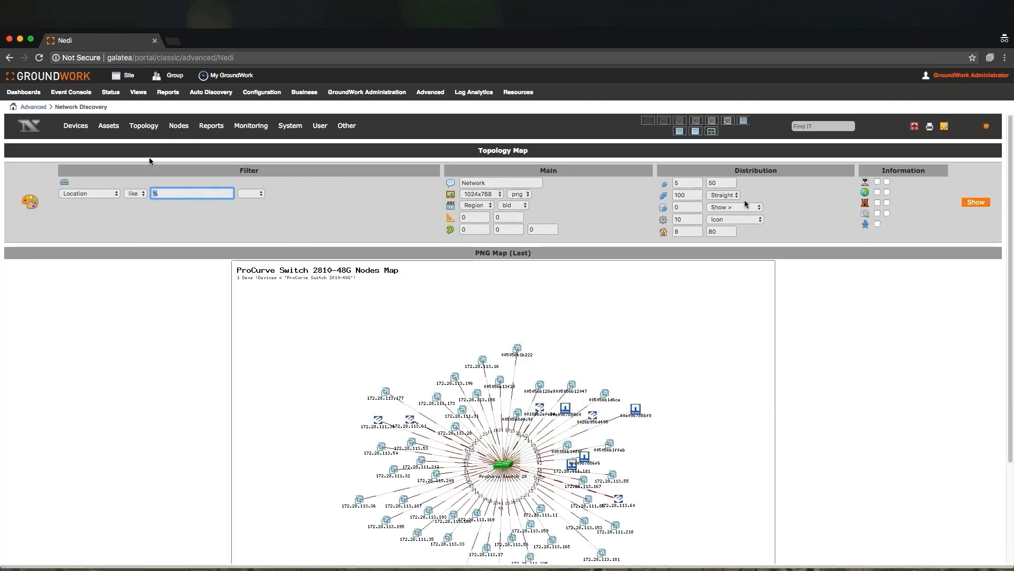
left_click(969, 202)
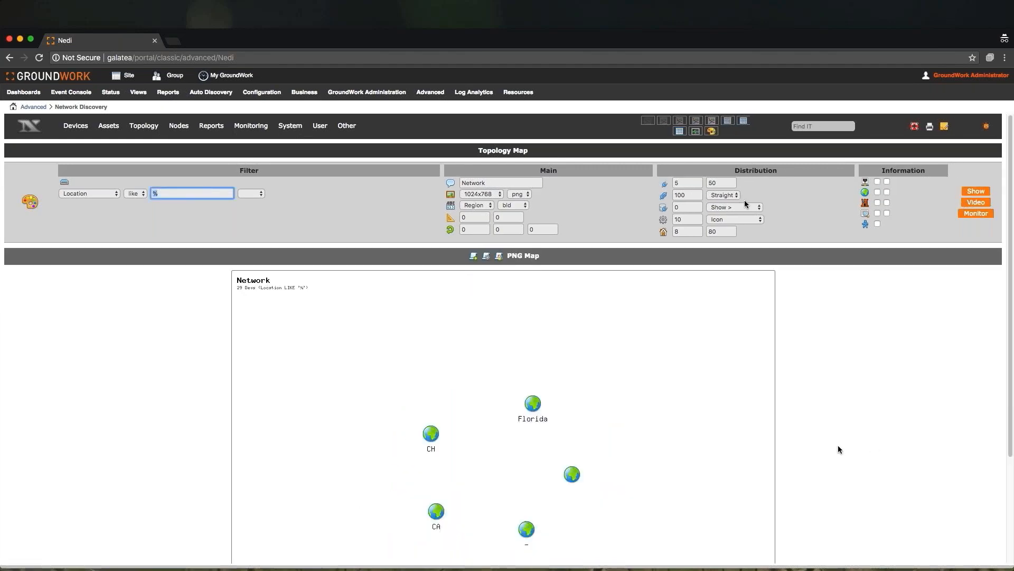
scroll(838, 445, "down", 3)
left_click(436, 434)
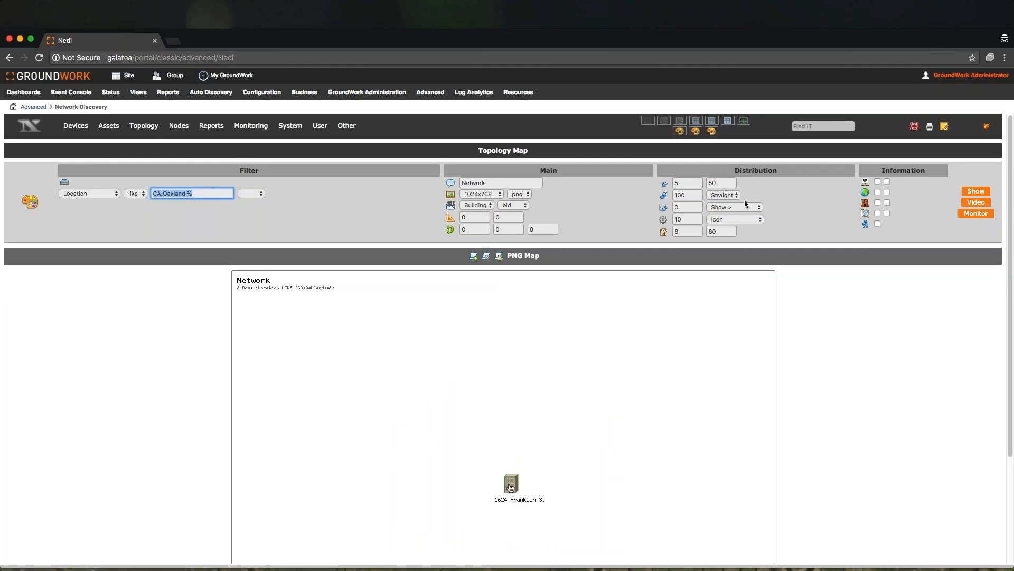
left_click(511, 485)
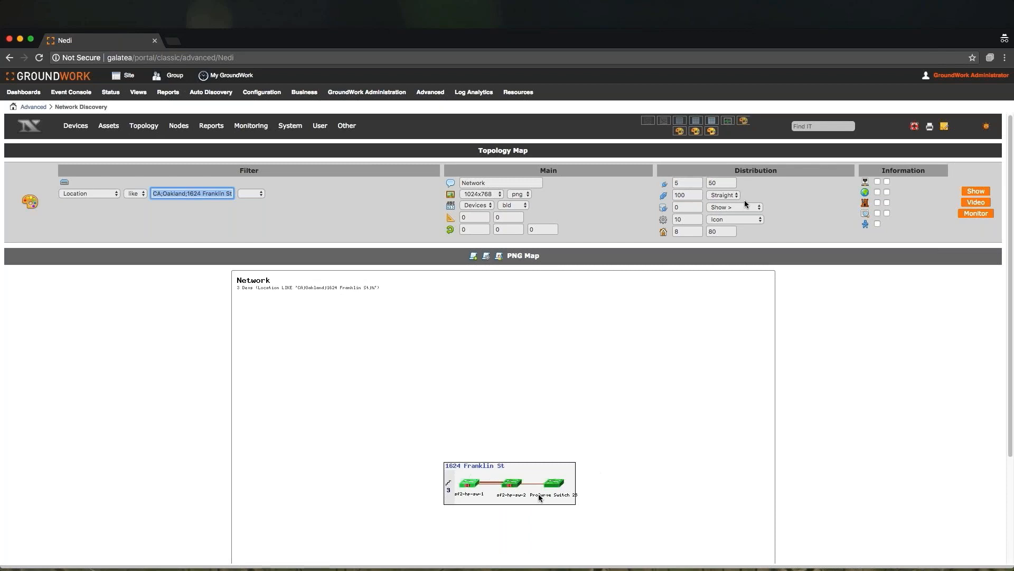
left_click(524, 485)
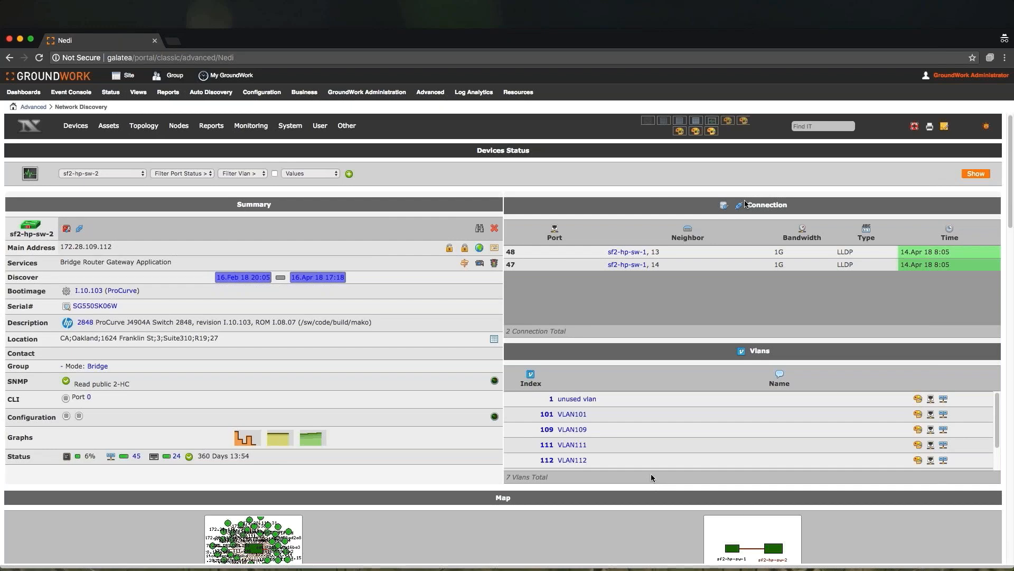
- Trace the topology route from source 172.28.111.2 to destination 172.28.109.111
scroll(652, 477, "down", 3)
scroll(651, 474, "down", 2)
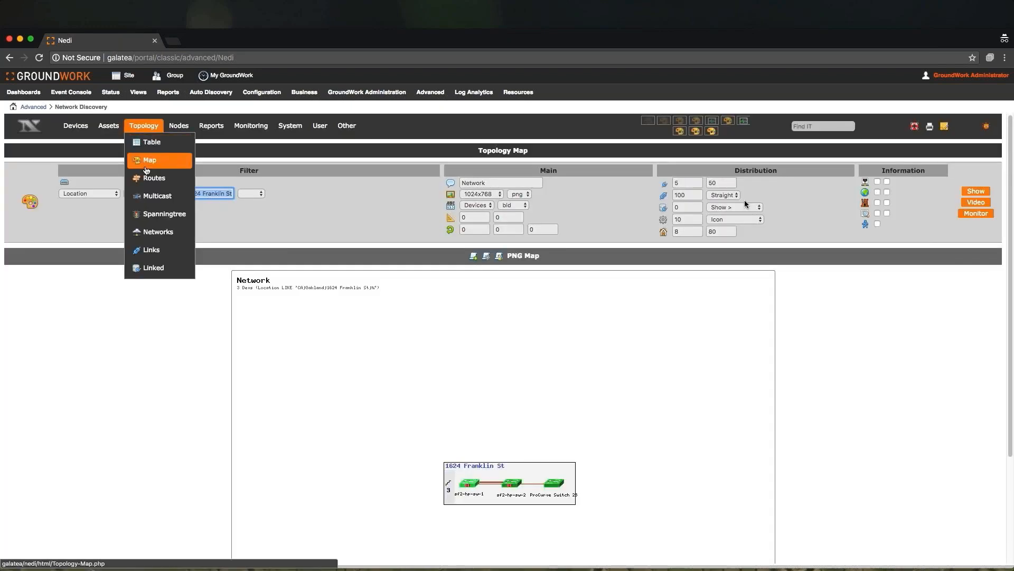
left_click(148, 178)
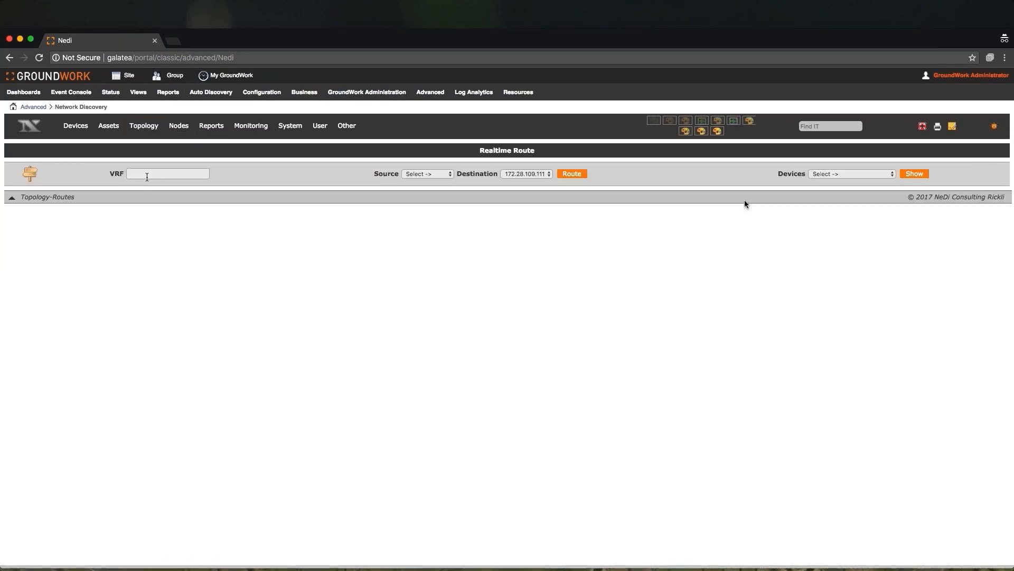
left_click(419, 175)
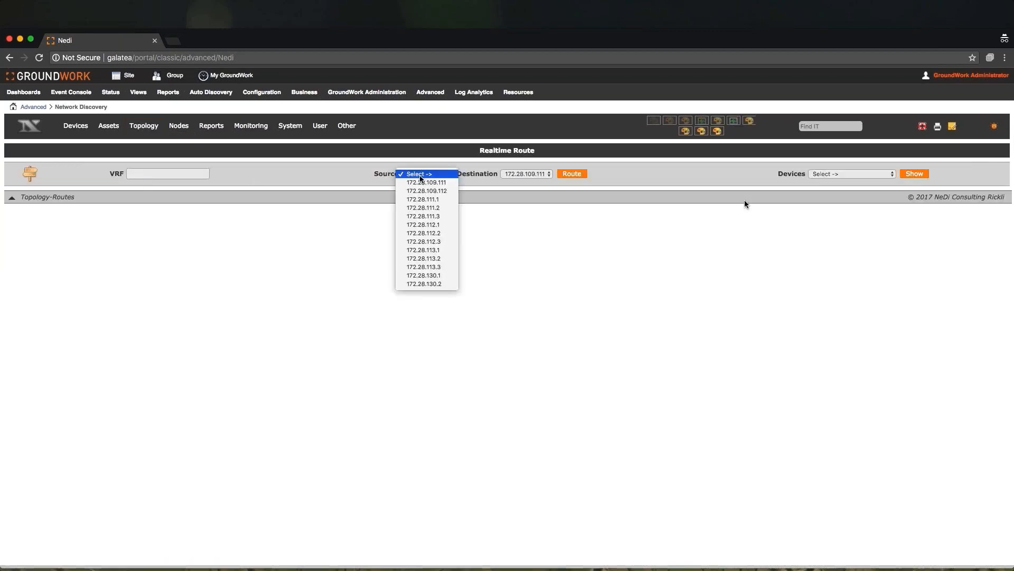
left_click(424, 208)
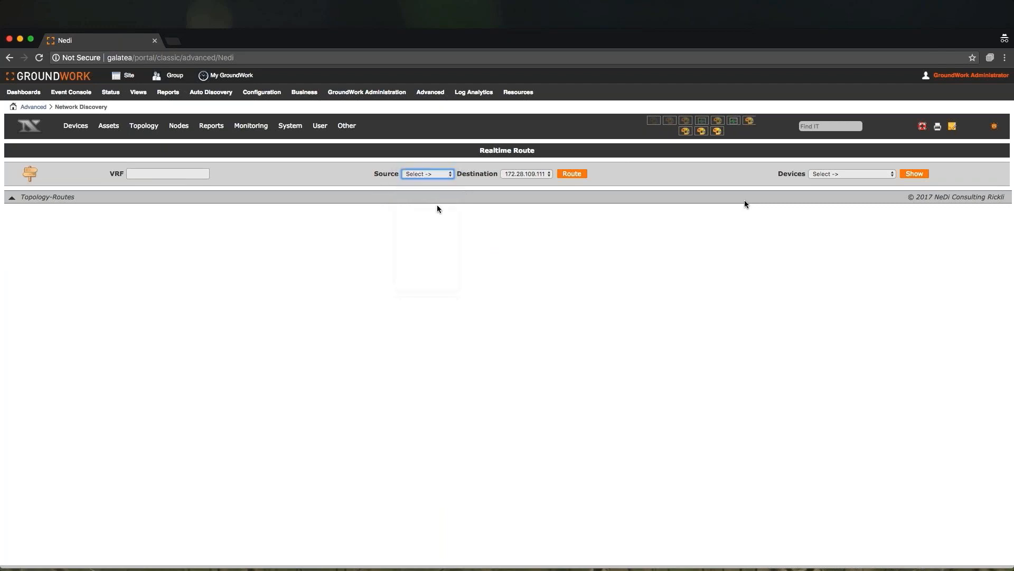
left_click(577, 173)
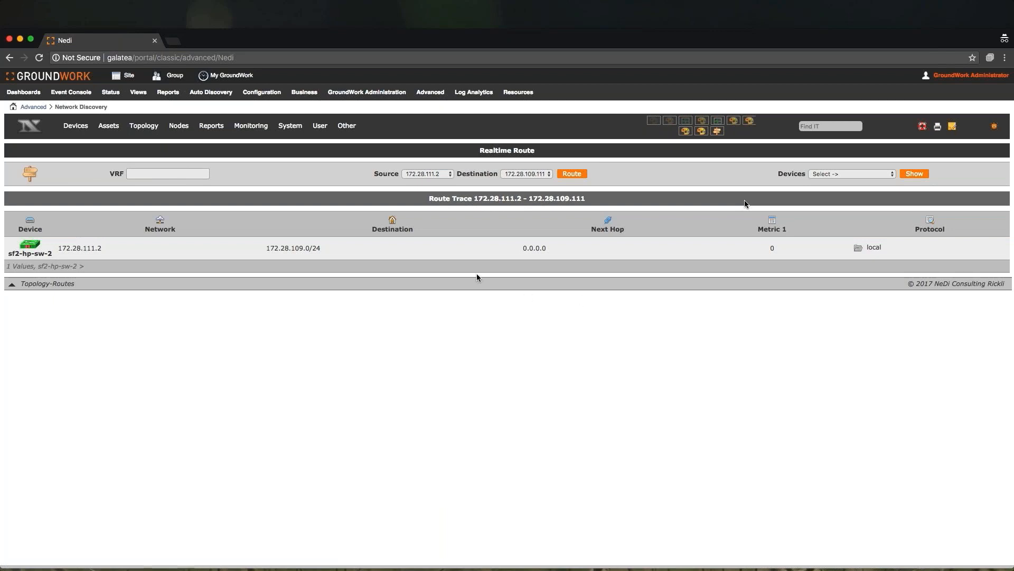
- Open the Topology Networks list and the Nodes List summary
mouse_move(151, 126)
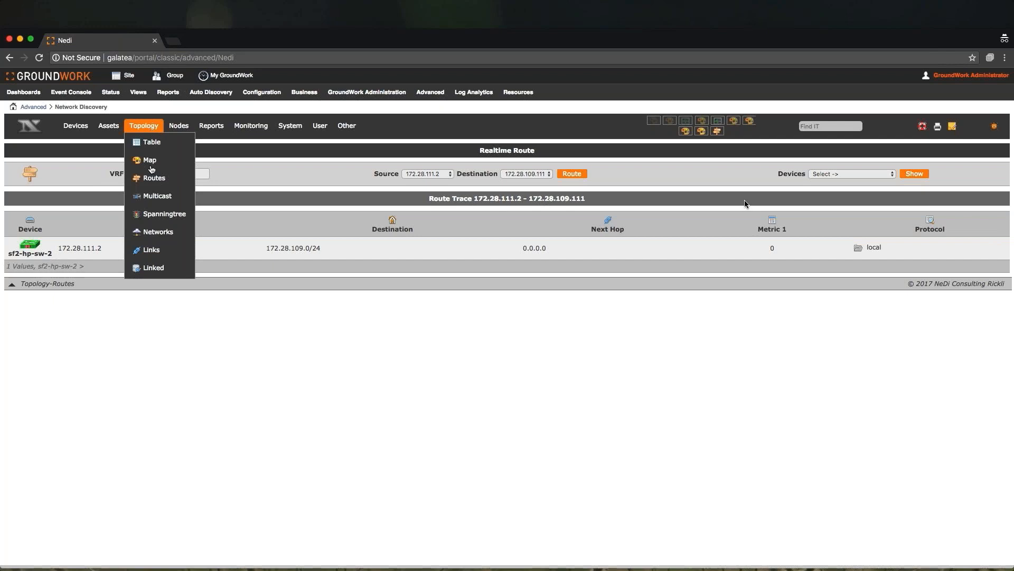
left_click(153, 231)
mouse_move(178, 127)
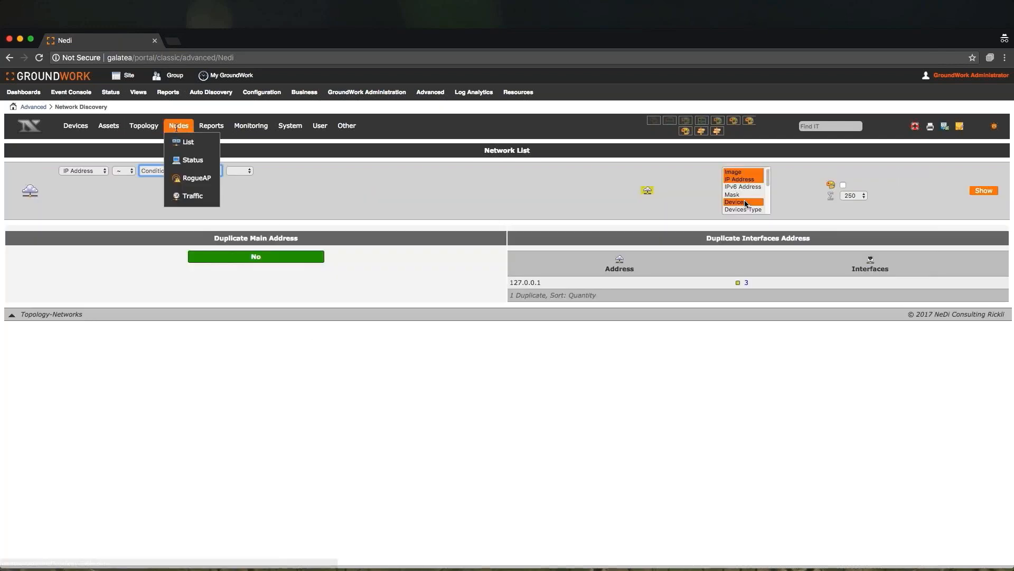
left_click(188, 146)
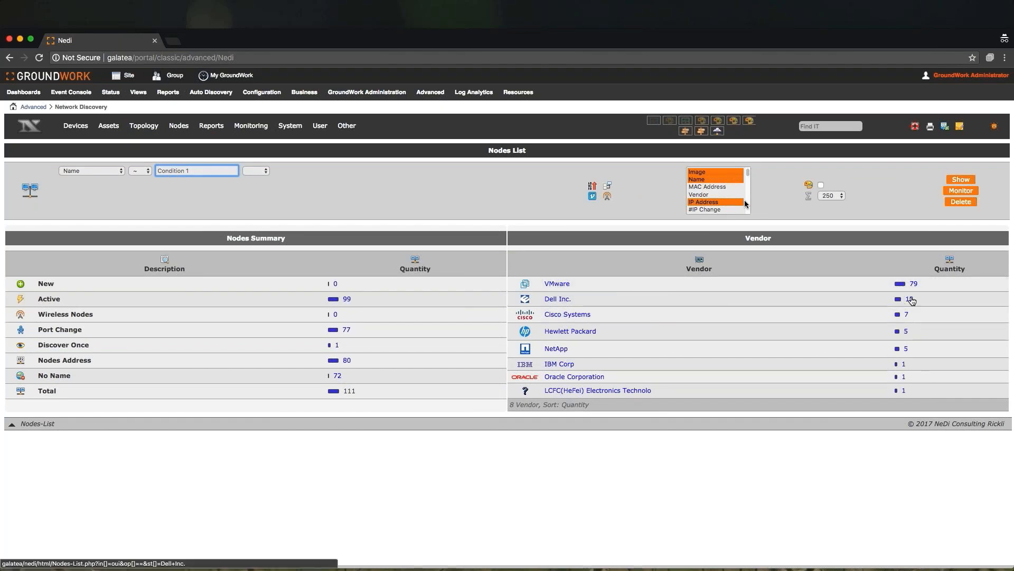
- List the Dell Inc. nodes, then filter the nodes list by vendor VMware
left_click(912, 300)
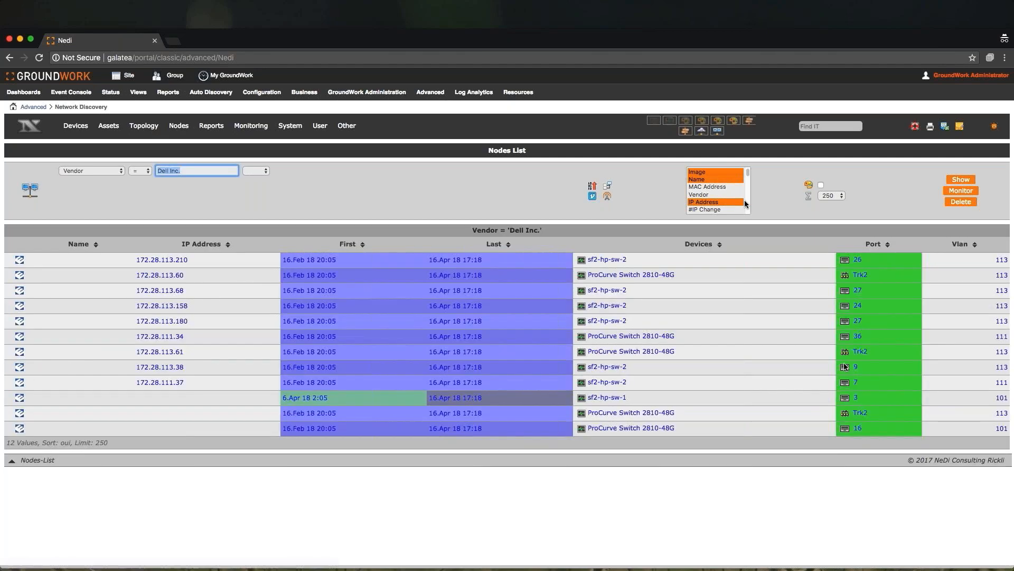
type("VMware")
left_click(961, 179)
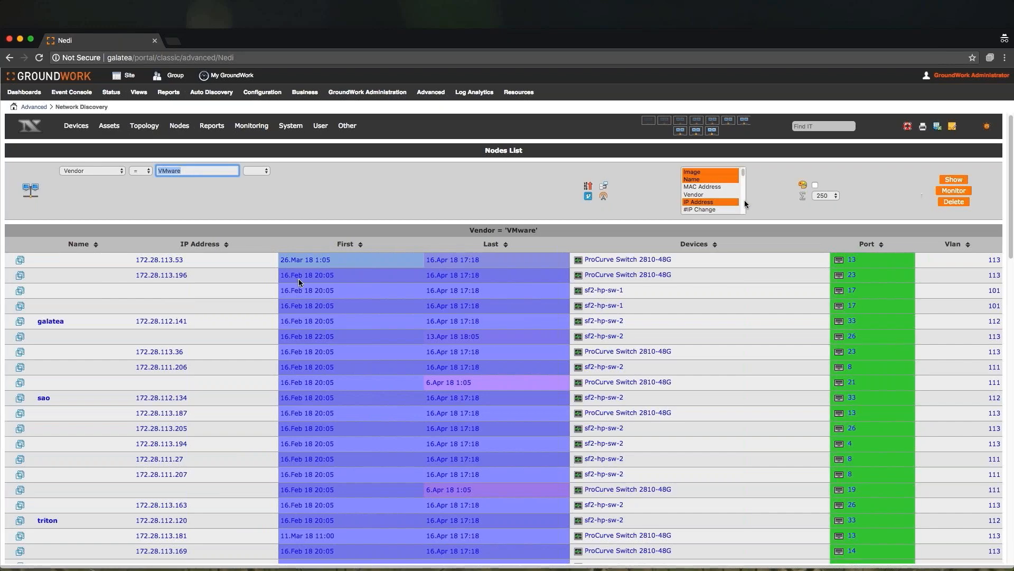
- Open the galatea node entry and then the Nodes Status page
left_click(51, 321)
mouse_move(176, 122)
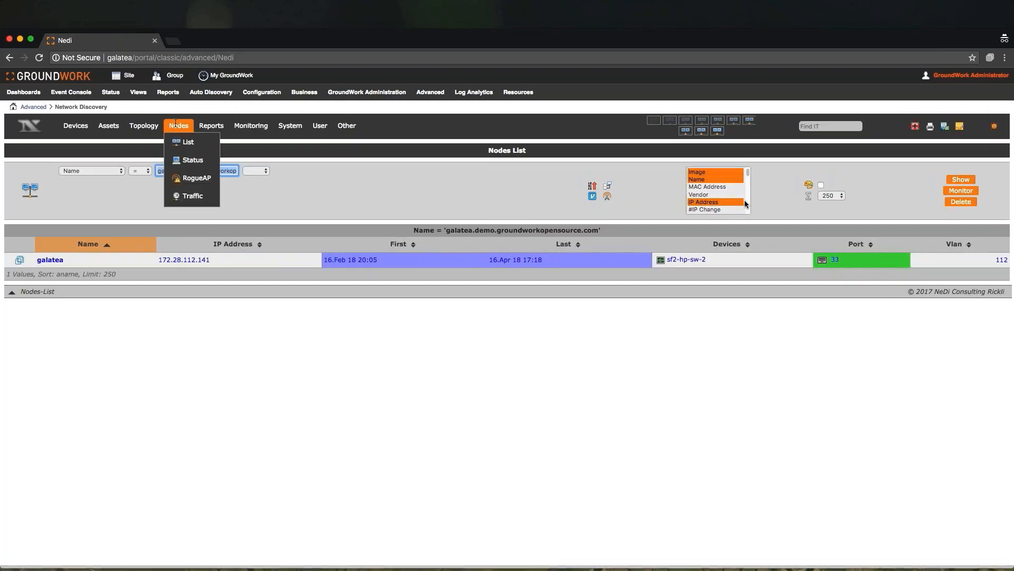
left_click(192, 159)
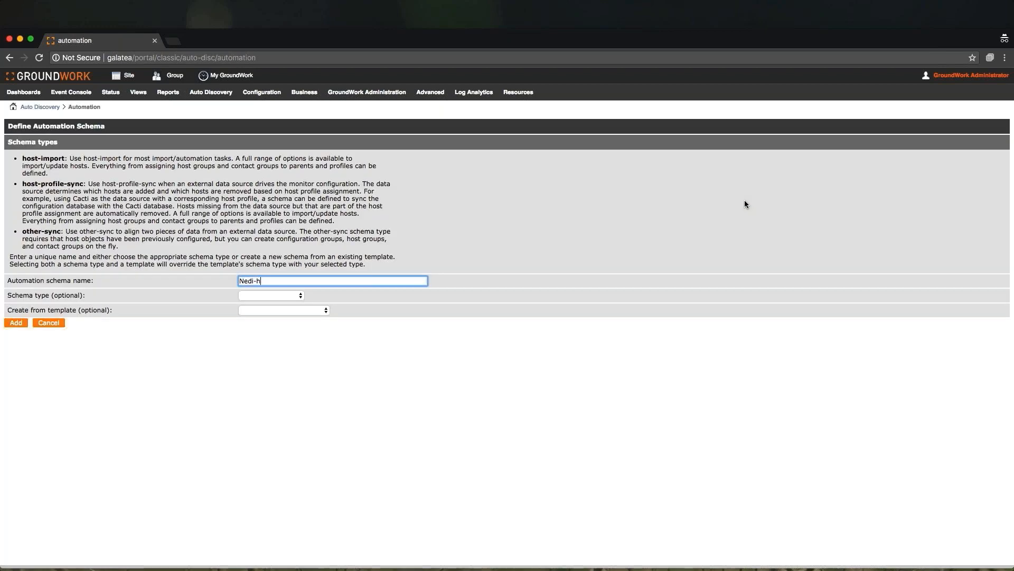
- Add an automation schema named Nedi-host-import with schema type host-import from the NeDi-host-import template
type("host-import")
left_click(268, 294)
left_click(267, 305)
left_click(268, 312)
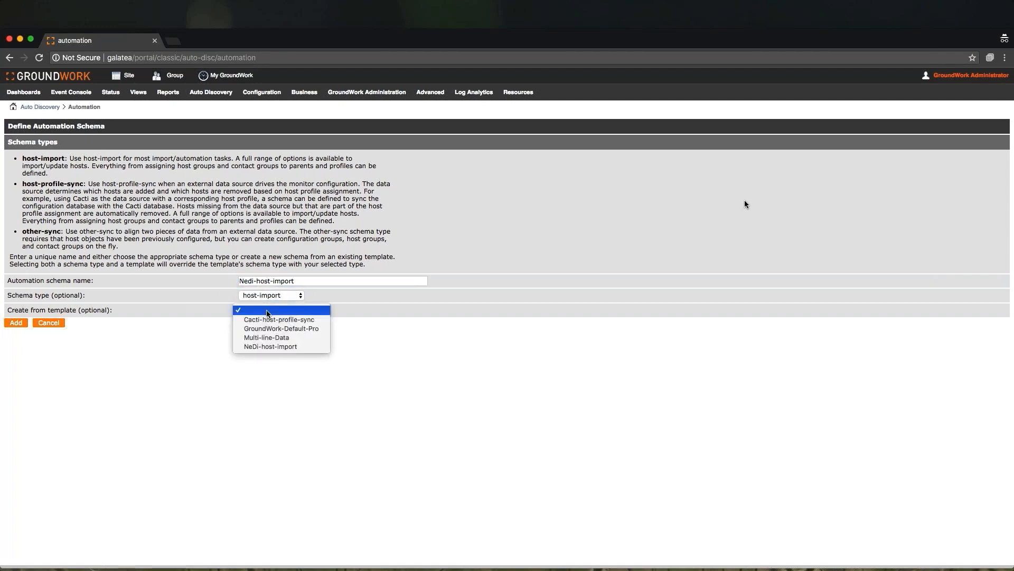
left_click(263, 347)
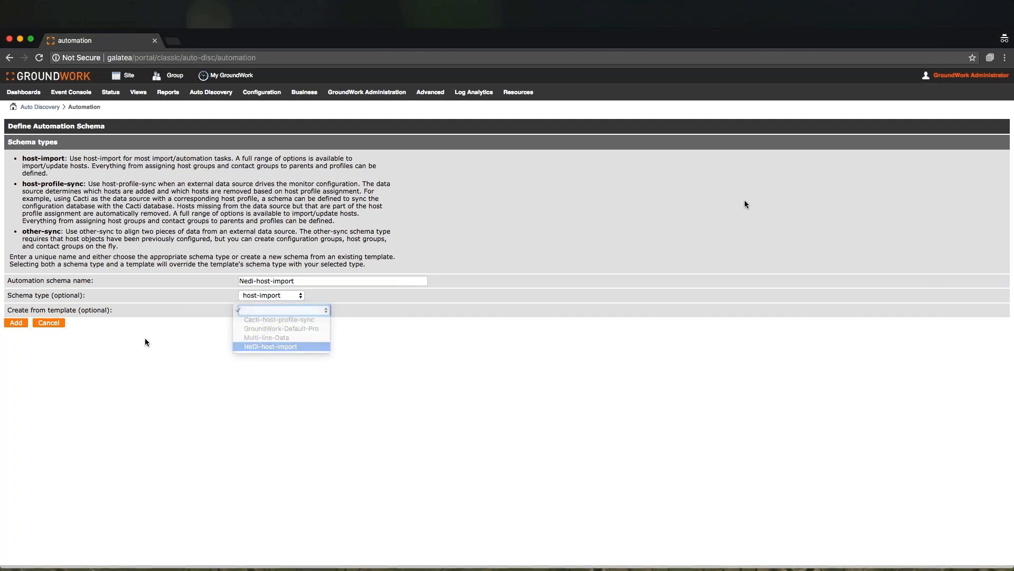
left_click(16, 324)
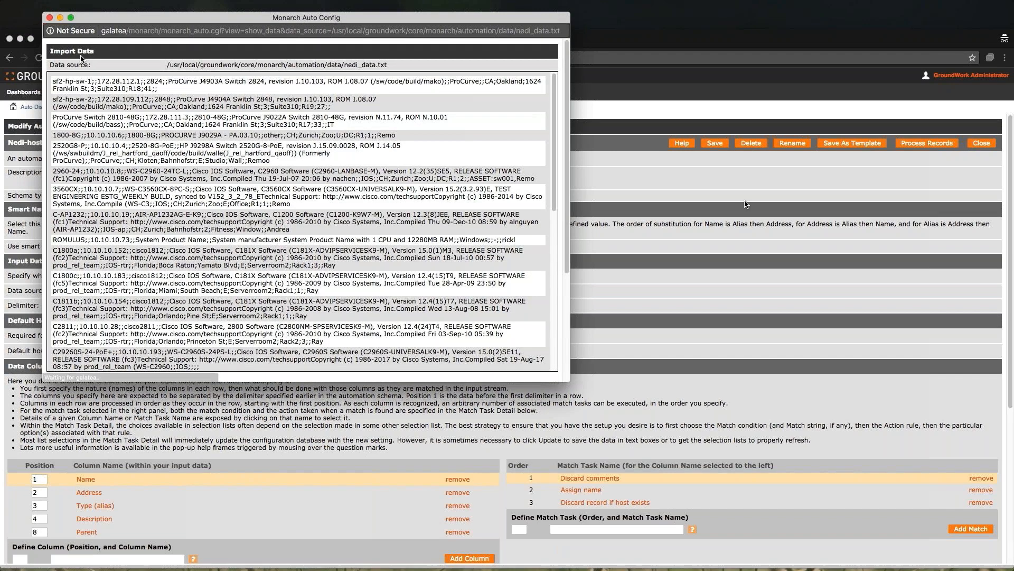
- Close the import data preview and review the schema's input data and column settings
left_click(50, 19)
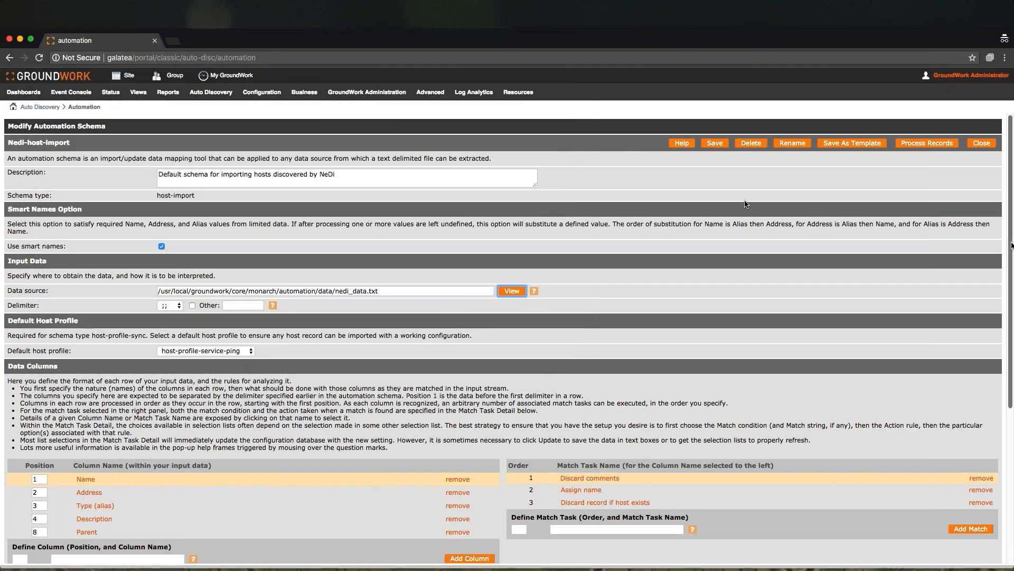
left_click_drag(1010, 255, 1010, 328)
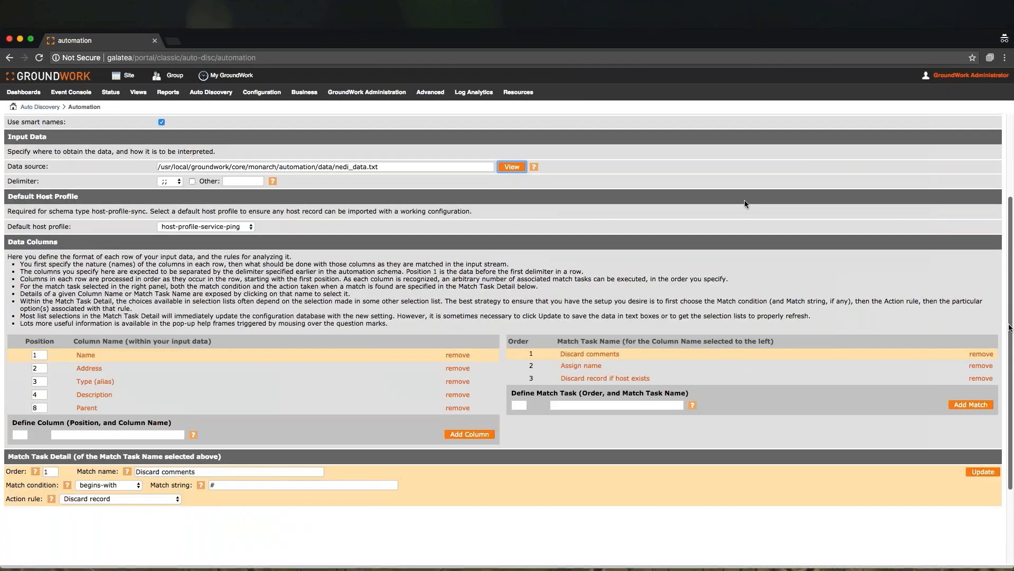
left_click_drag(1010, 327, 1012, 242)
- Process the schema's records and scroll through the listed host records
left_click(929, 143)
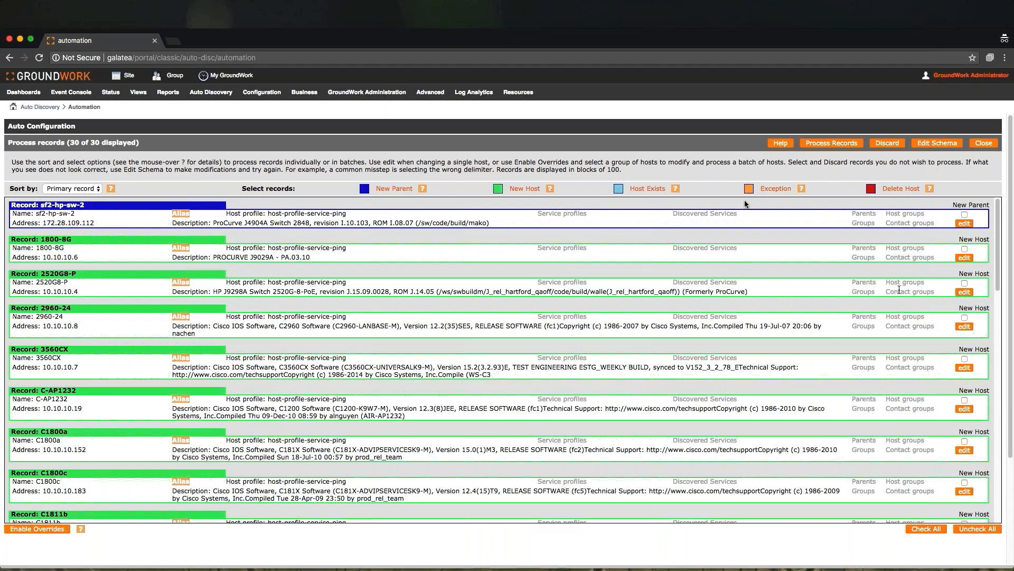
scroll(896, 295, "down", 1)
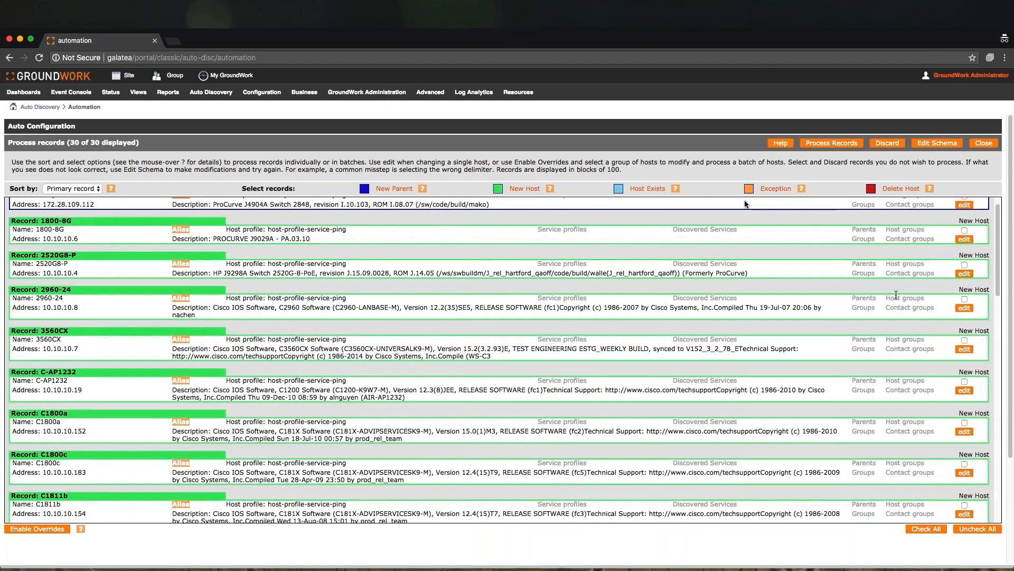
scroll(896, 295, "down", 6)
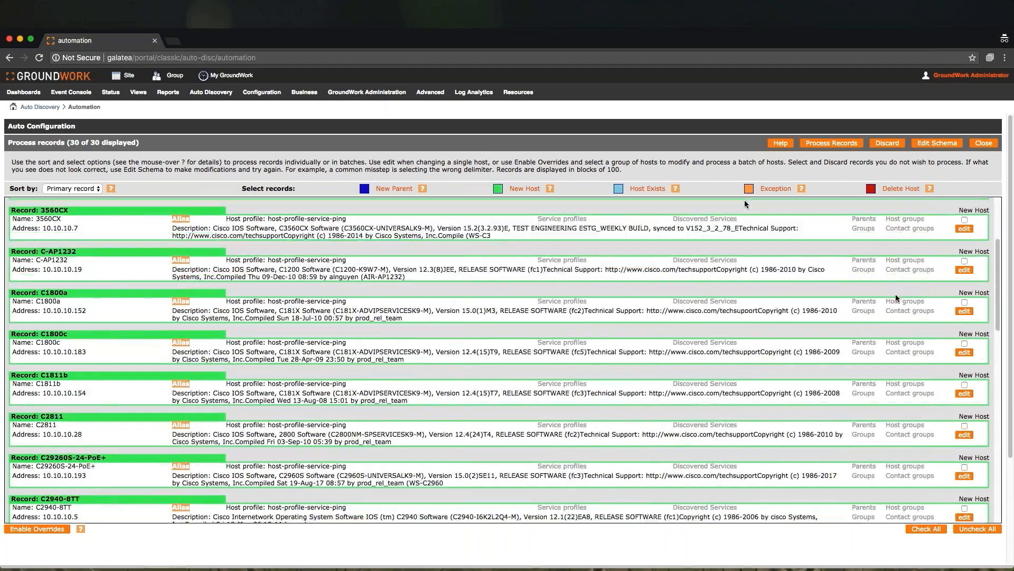
- Scroll through the remaining host records to the end of the list
scroll(896, 298, "down", 2)
scroll(896, 294, "down", 13)
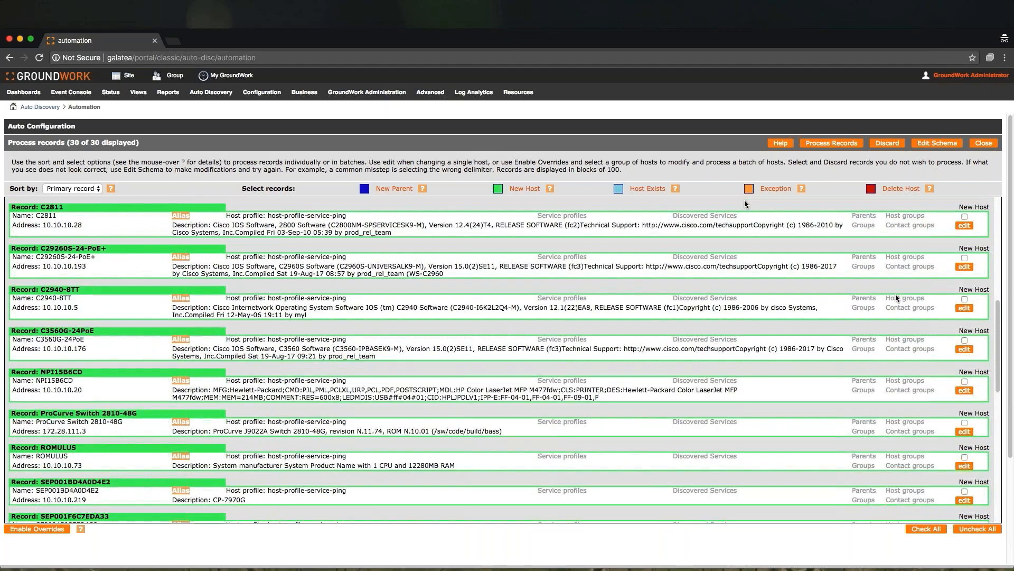
scroll(896, 295, "down", 10)
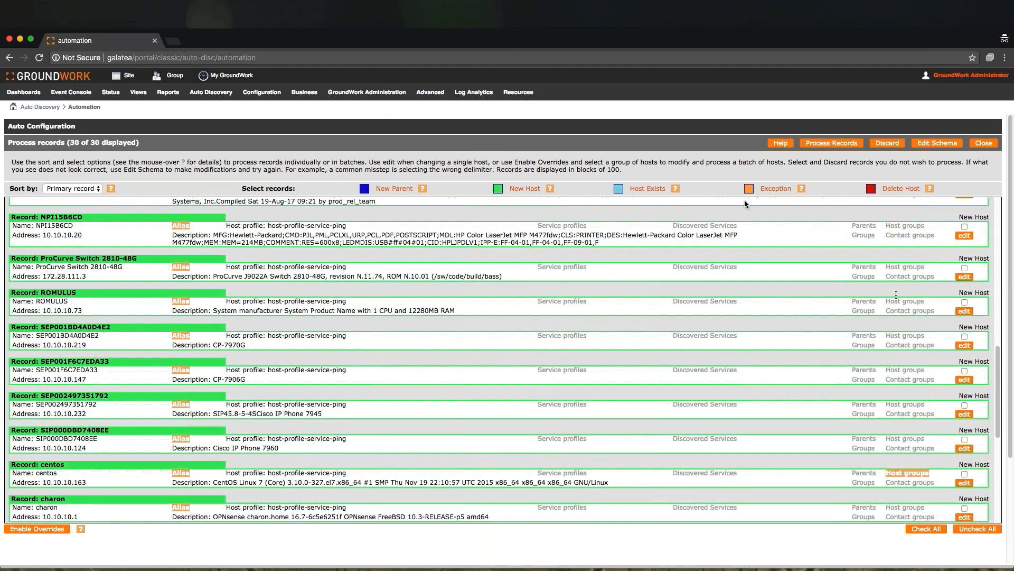
scroll(896, 294, "down", 6)
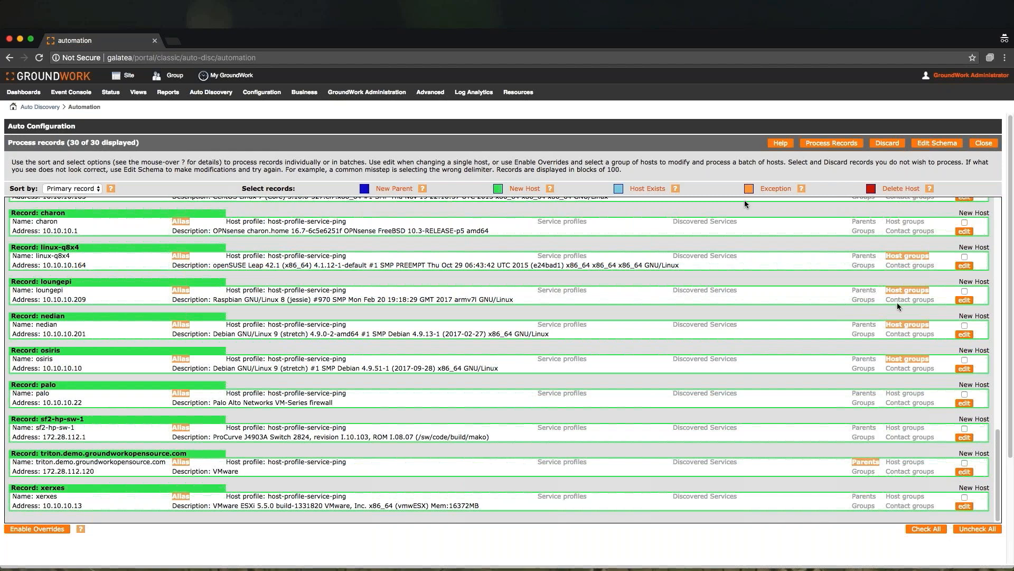
left_click(964, 472)
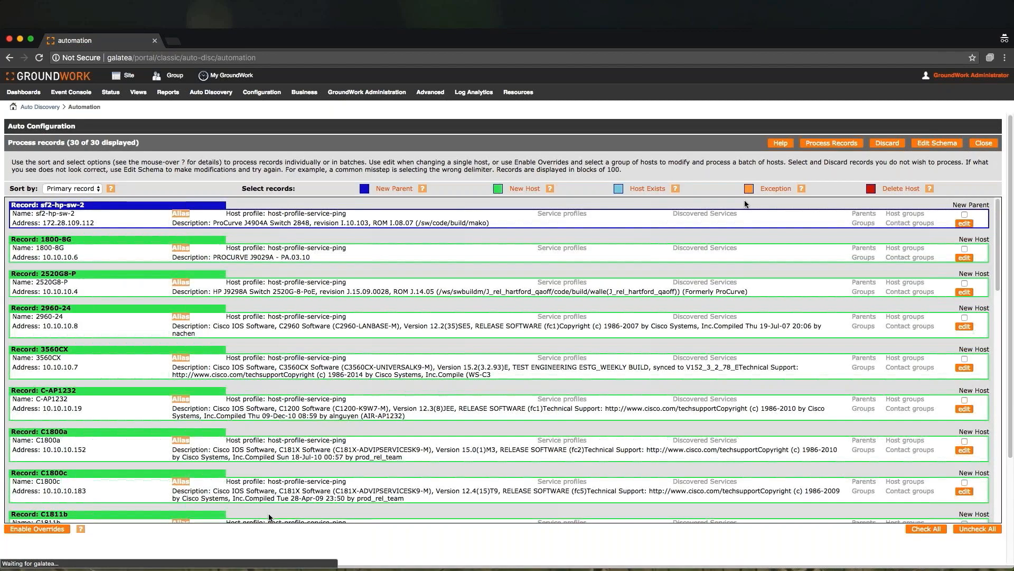
- Select the xerxes, triton, osiris, nedian, loungepi, linux-q8x4 and sf2-hp-sw-2 records and process them
scroll(392, 380, "down", 20)
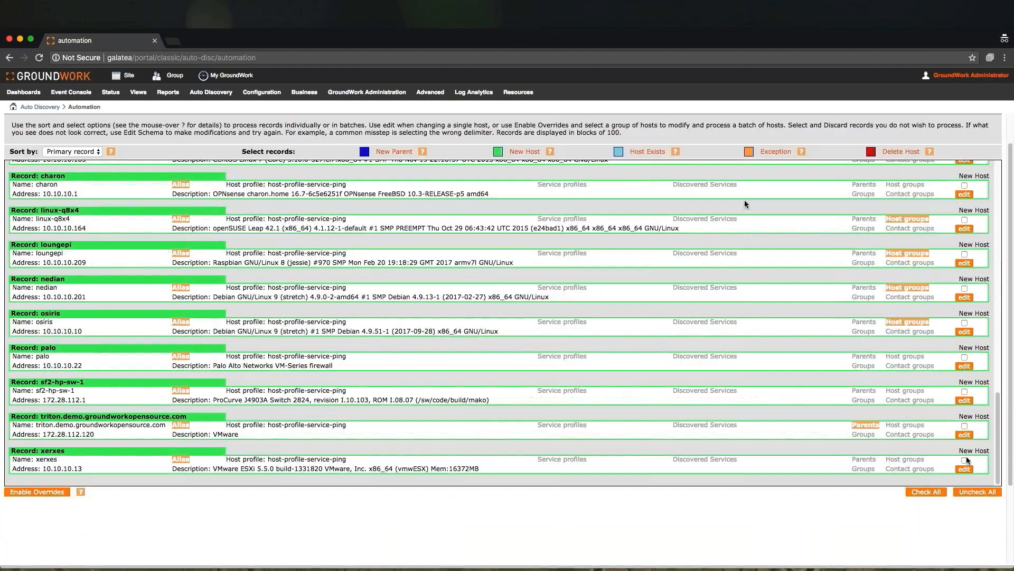
left_click(965, 459)
left_click(964, 425)
left_click(964, 322)
left_click(964, 288)
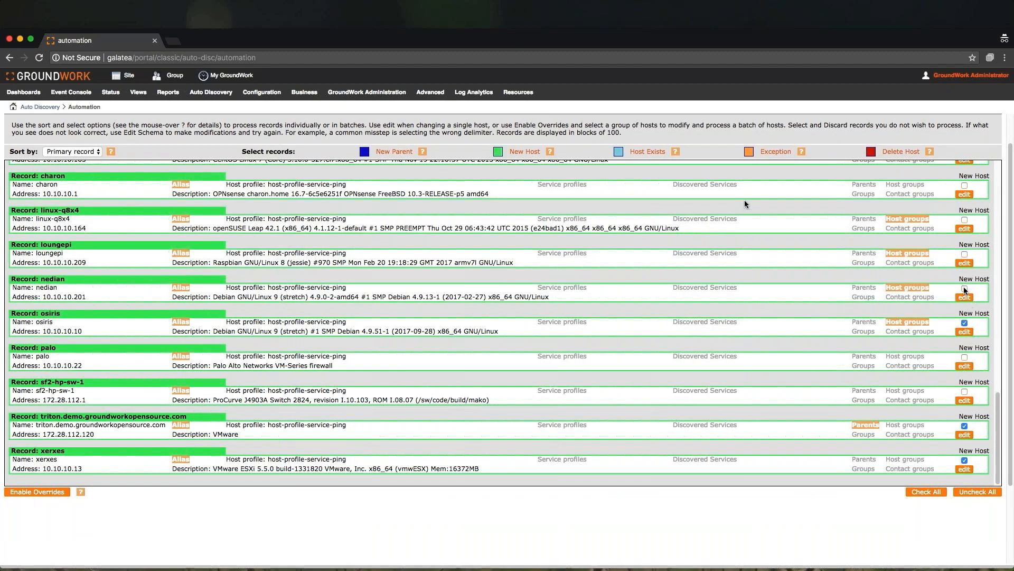
left_click(964, 254)
left_click(964, 219)
scroll(936, 314, "up", 1)
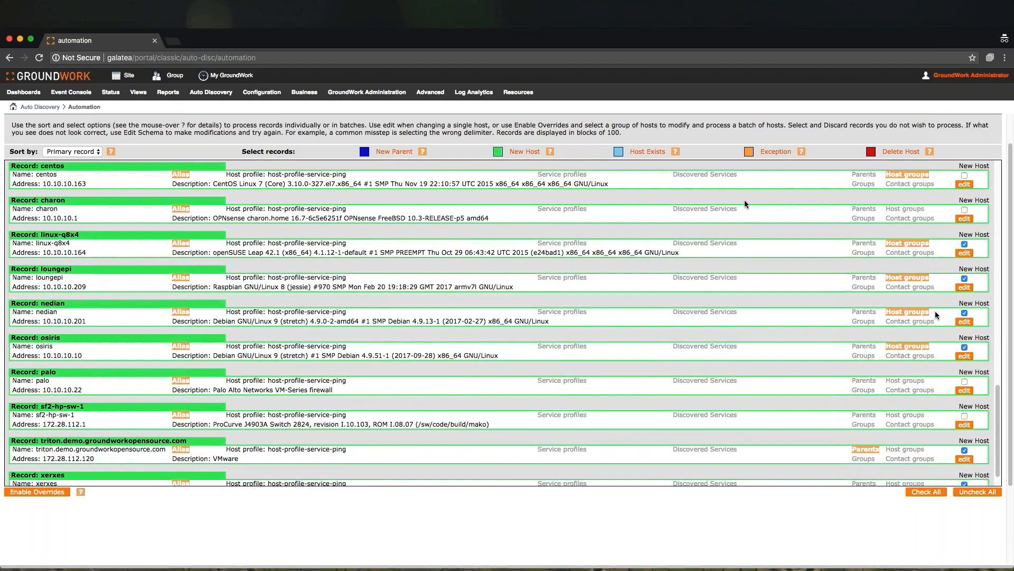
scroll(935, 314, "up", 15)
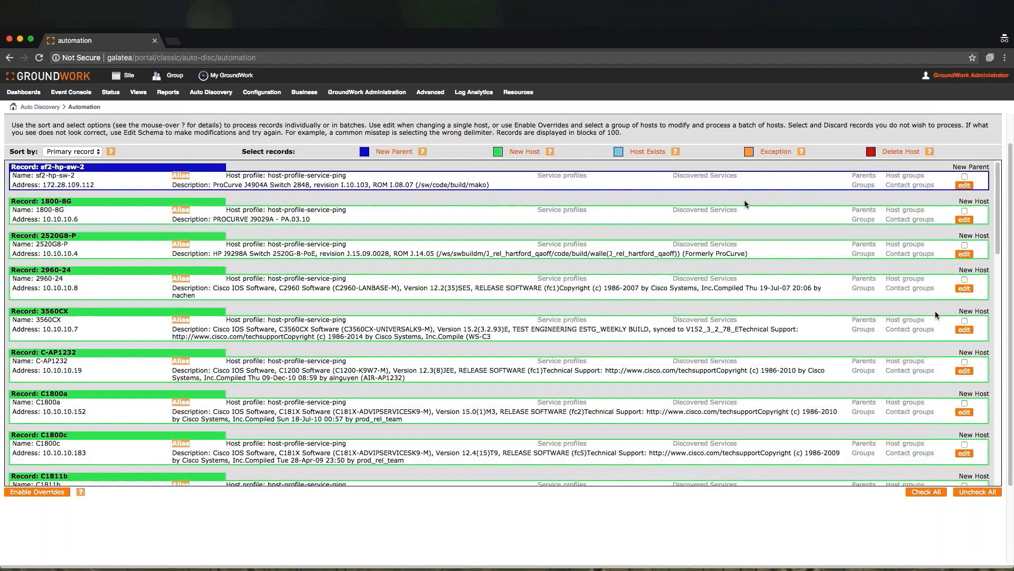
left_click(965, 177)
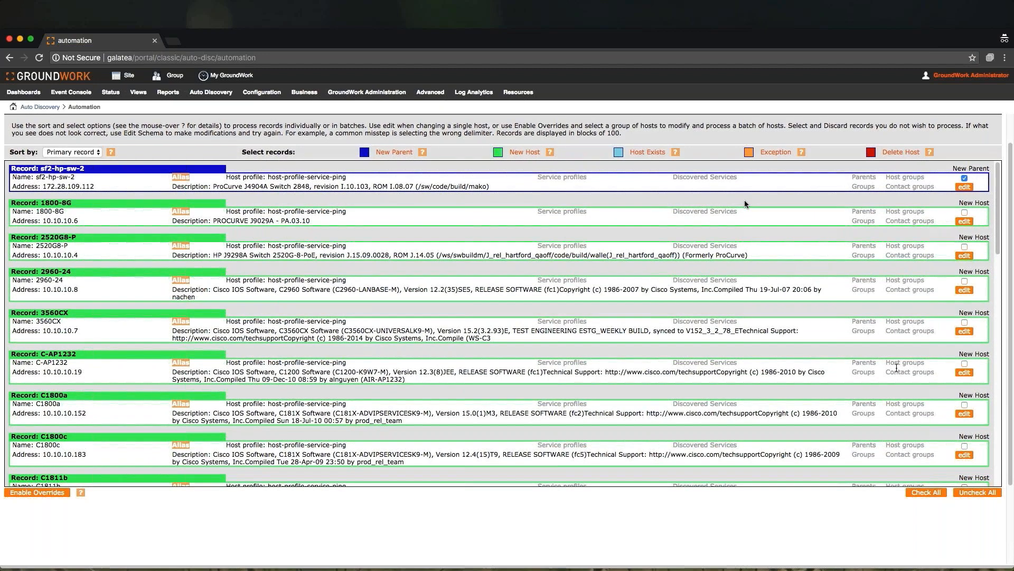
scroll(896, 367, "up", 2)
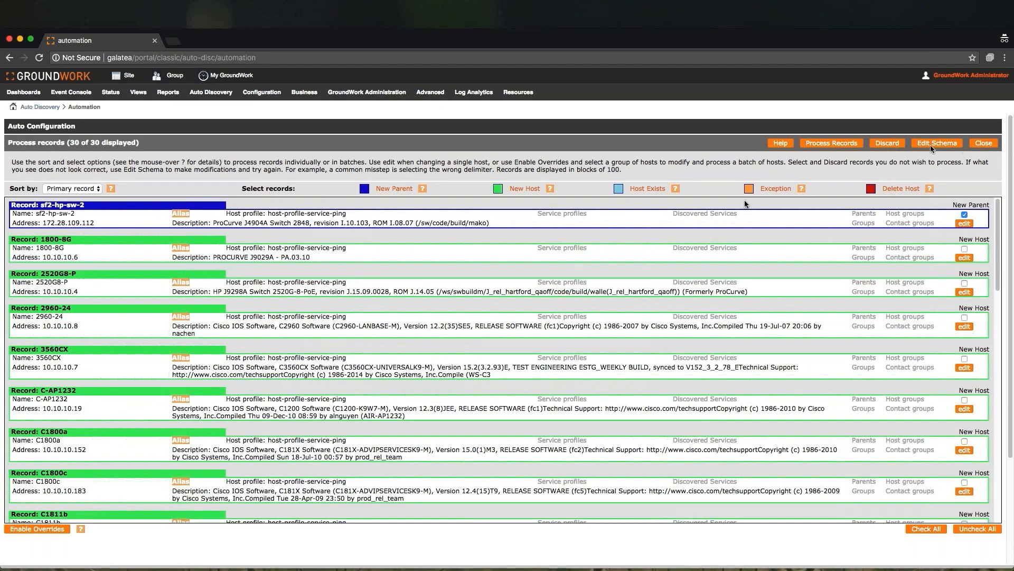
left_click(828, 146)
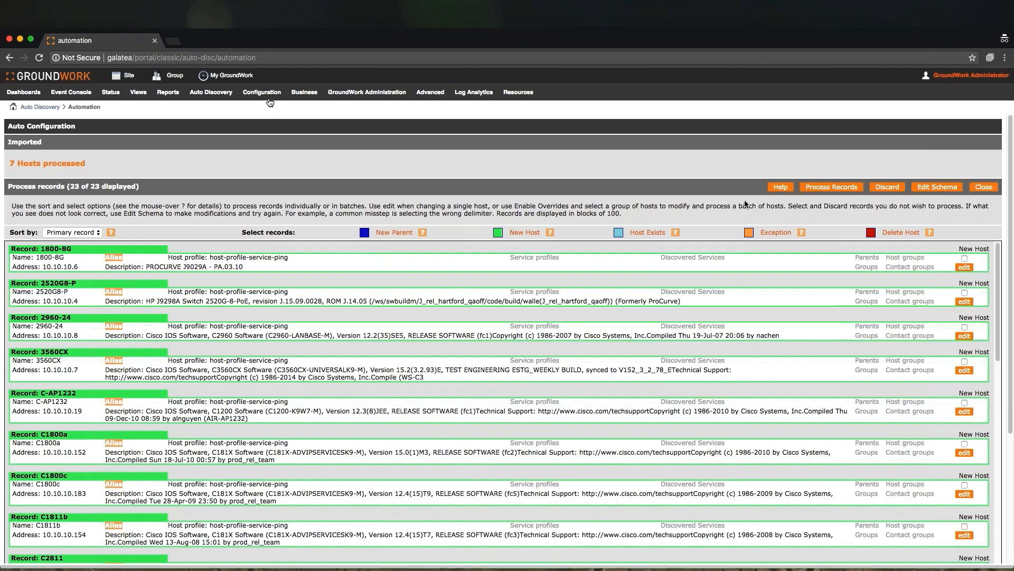
- Open the triton.demo.groundworkopensource.com host under unassigned hosts in the host configuration and view its parents
mouse_move(269, 100)
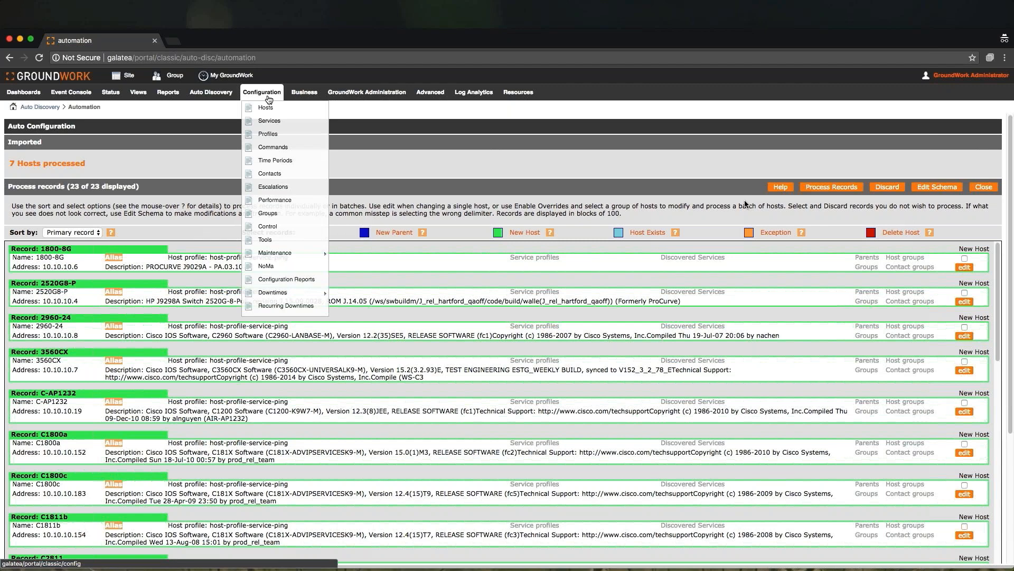
left_click(268, 108)
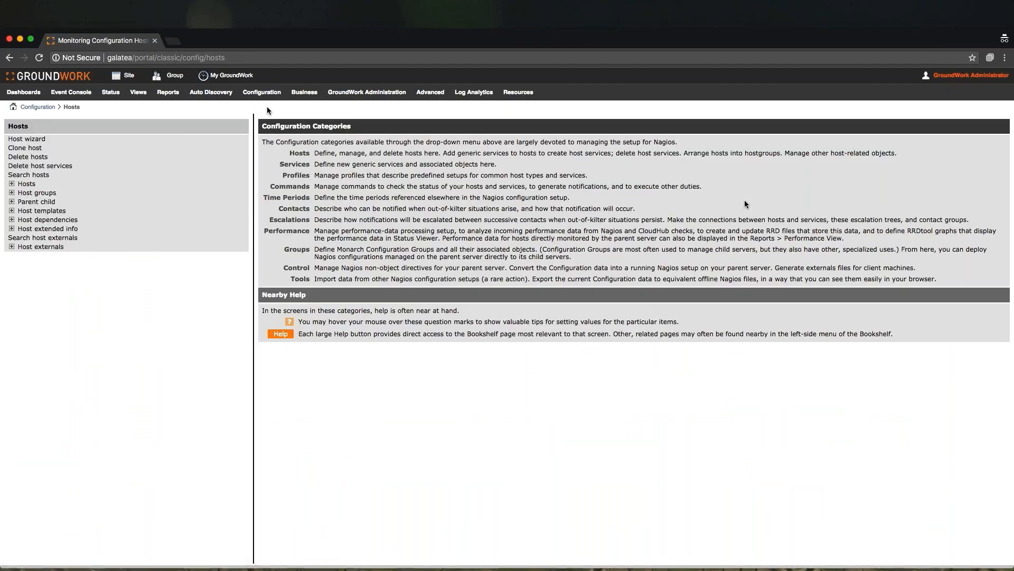
left_click(24, 184)
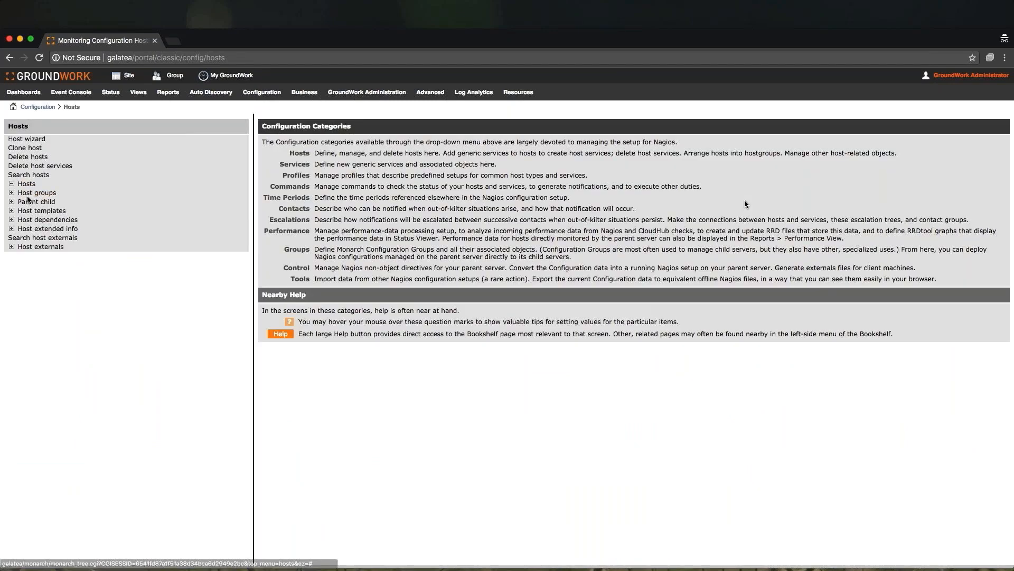
left_click(21, 246)
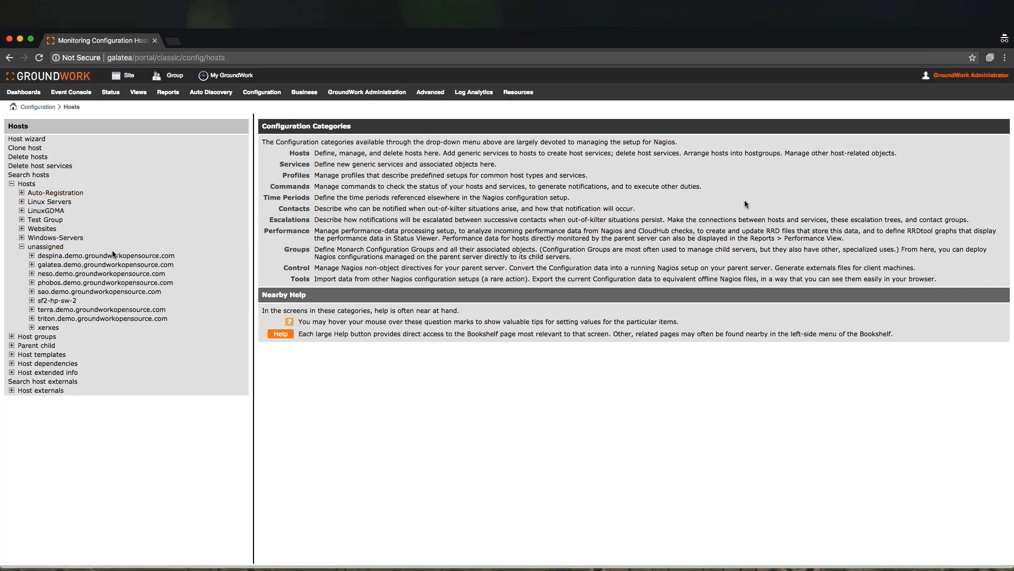
left_click(57, 319)
left_click(45, 336)
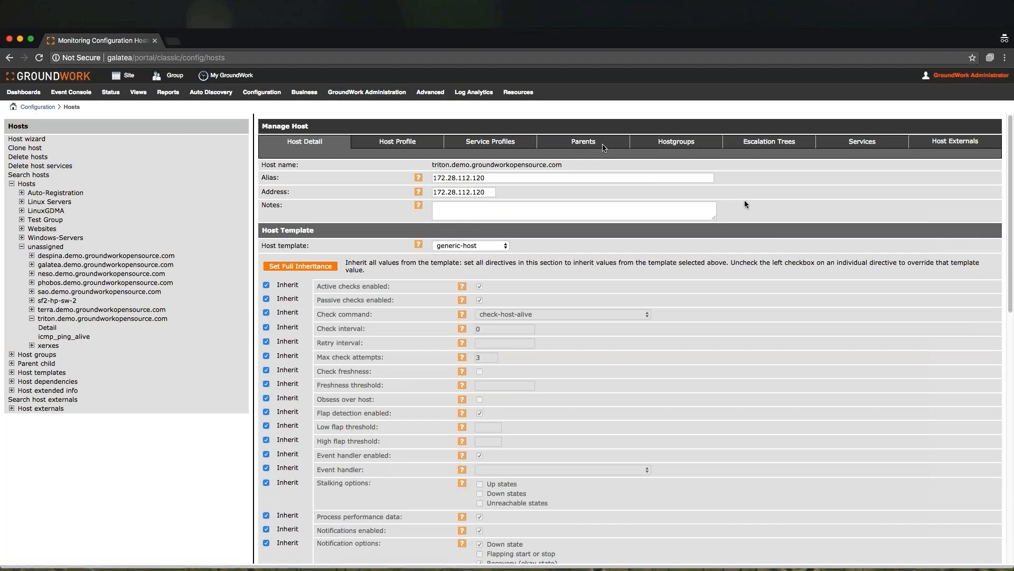
left_click(593, 143)
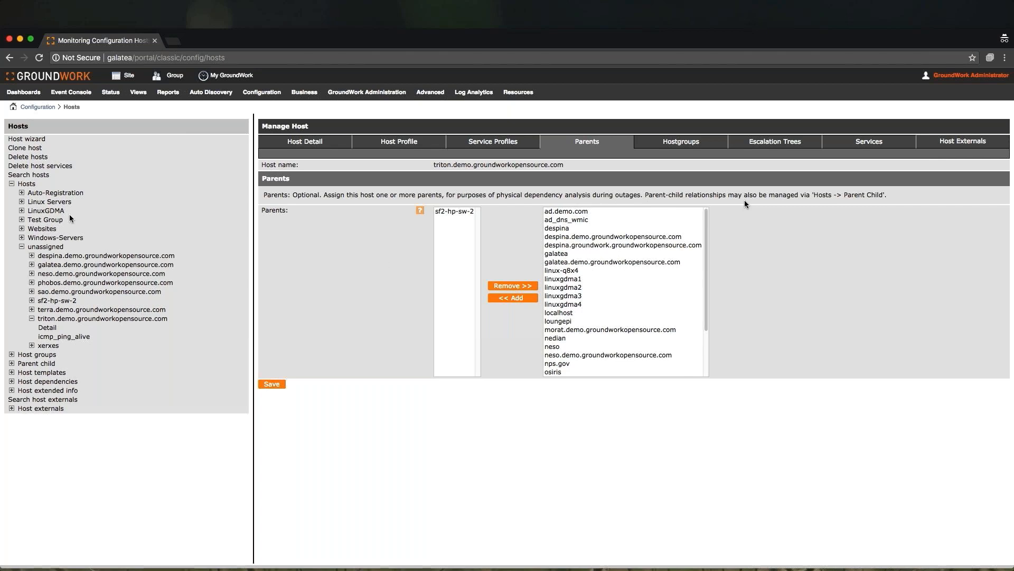
- Open the terra host under Linux Servers and review its host detail, host groups and services
left_click(22, 202)
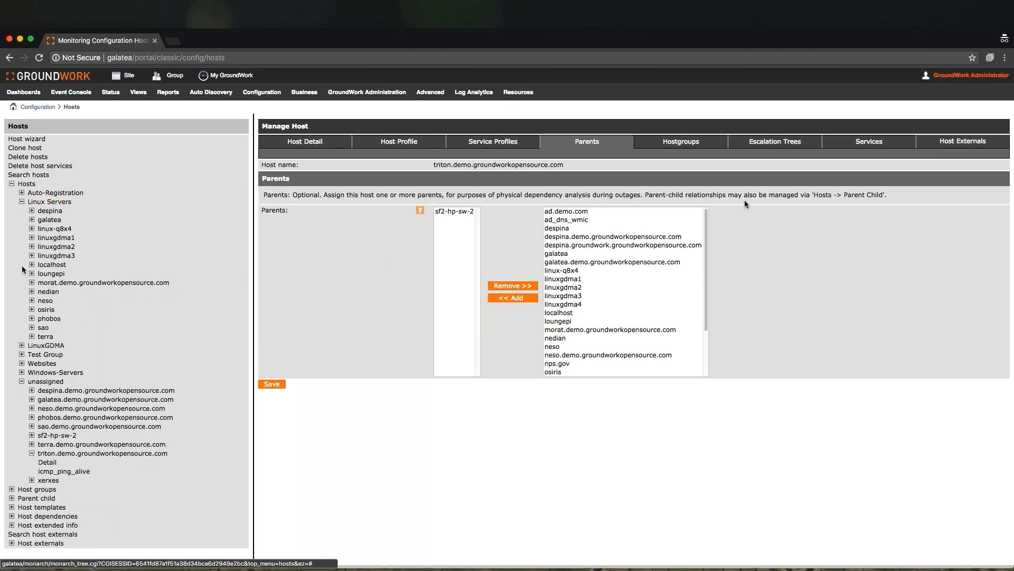
left_click(39, 337)
left_click(47, 346)
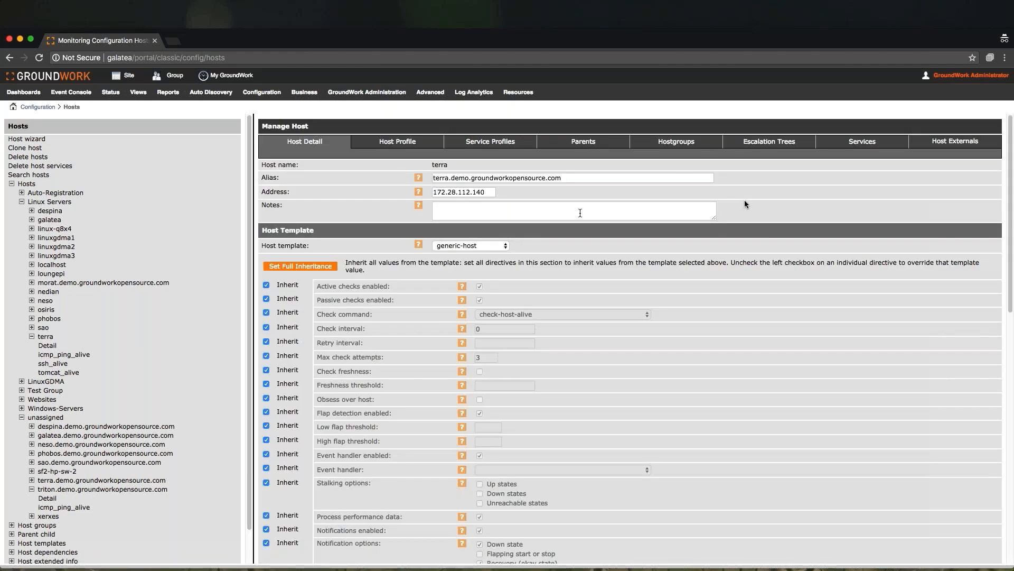
left_click(683, 142)
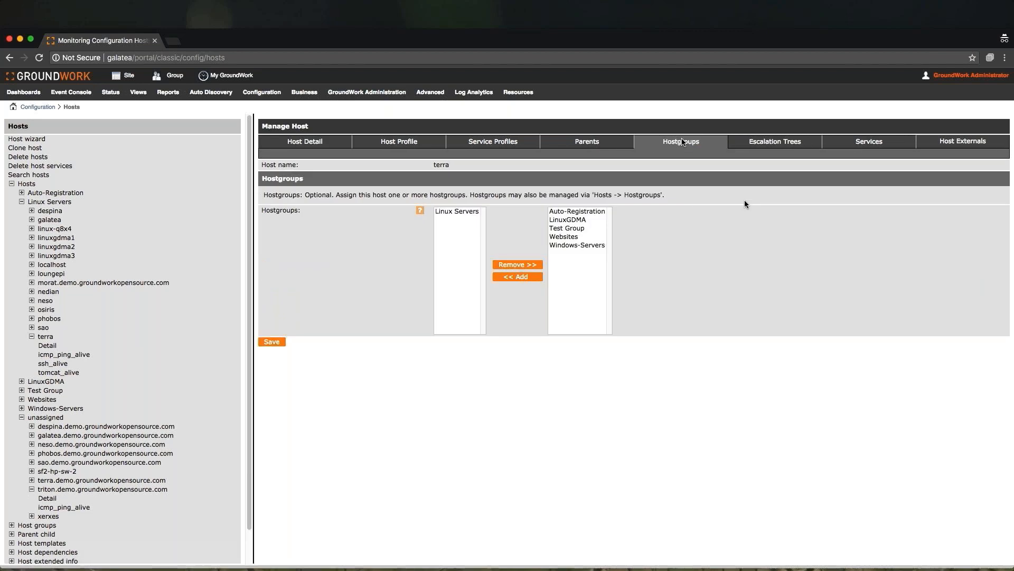
left_click(852, 142)
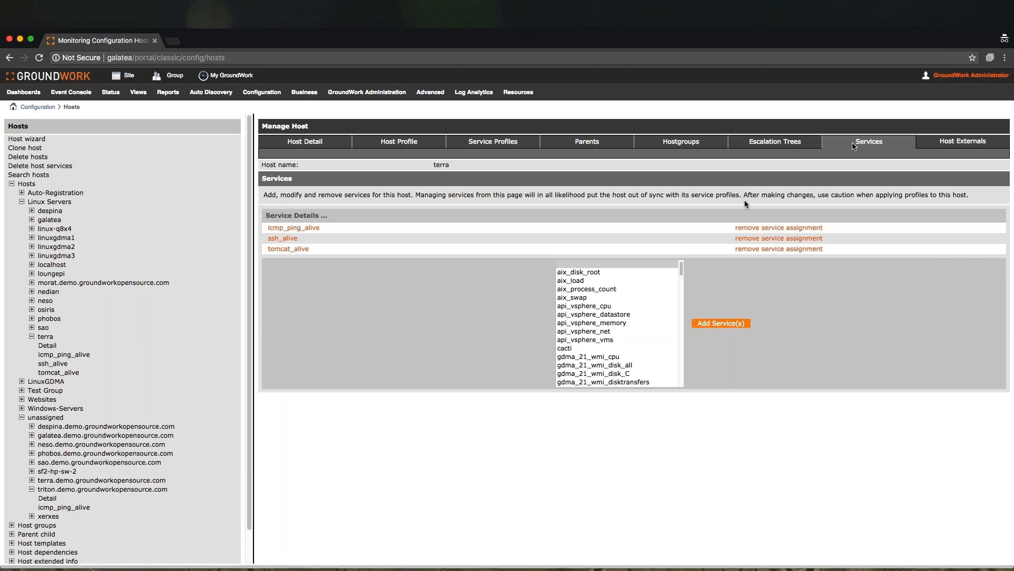
- Run the Nagios pre-flight test and commit the configuration
mouse_move(262, 92)
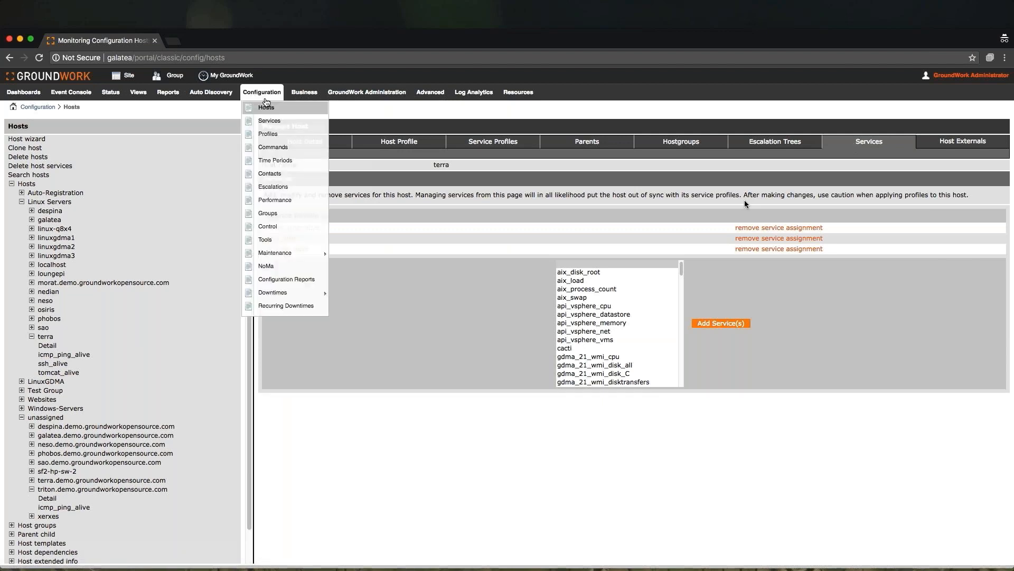
left_click(268, 227)
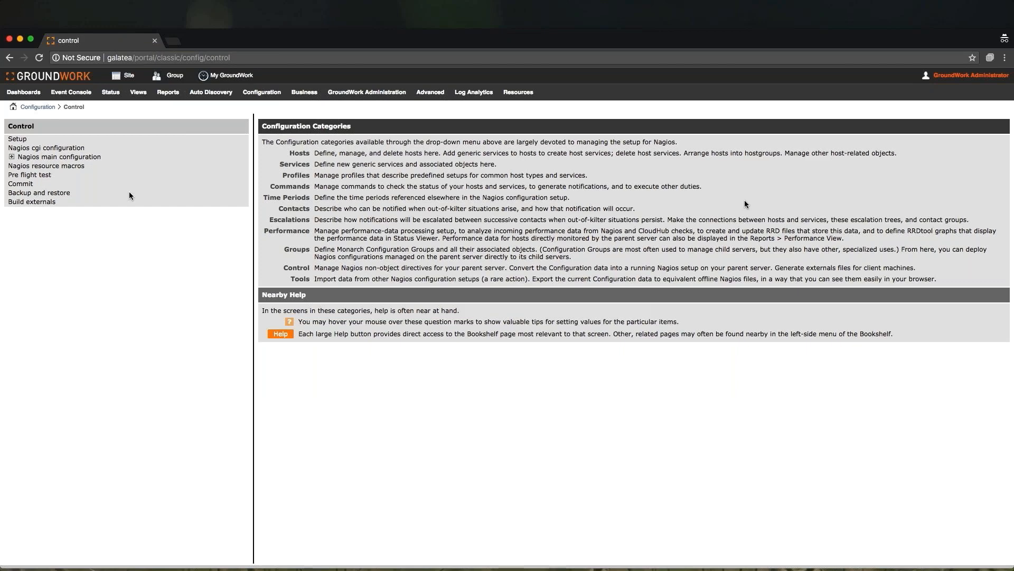
left_click(47, 174)
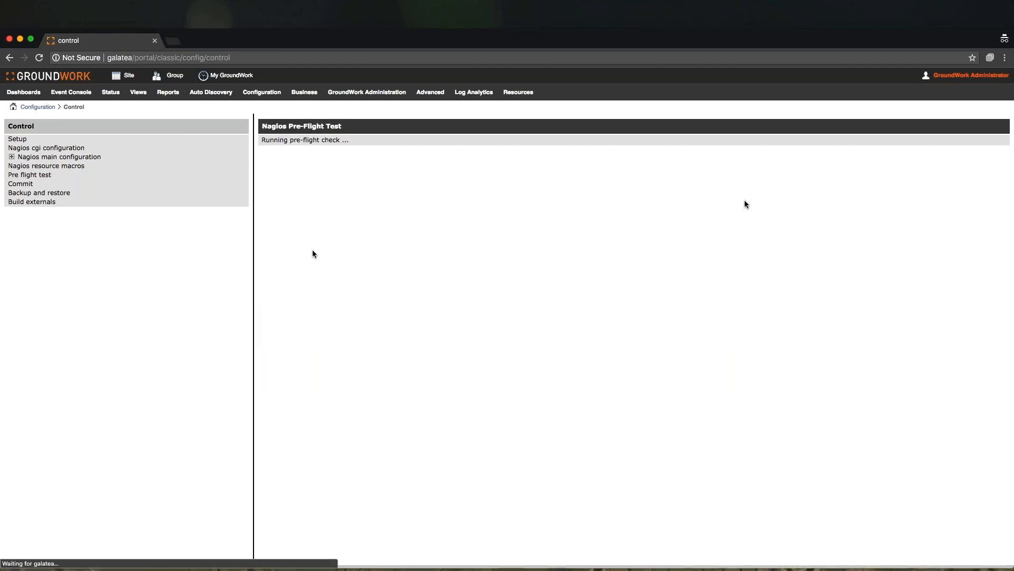
scroll(307, 296, "down", 5)
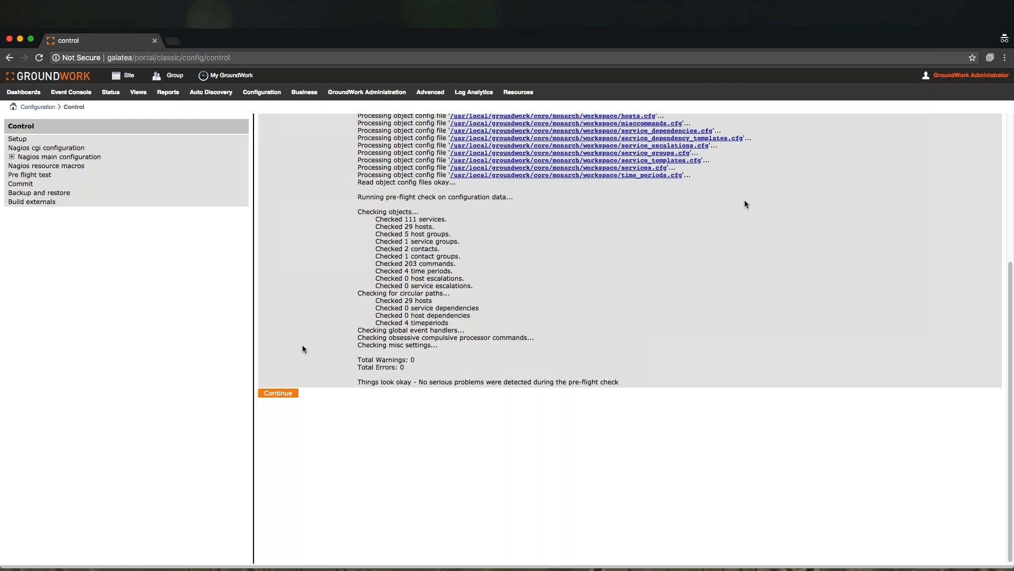
left_click(278, 393)
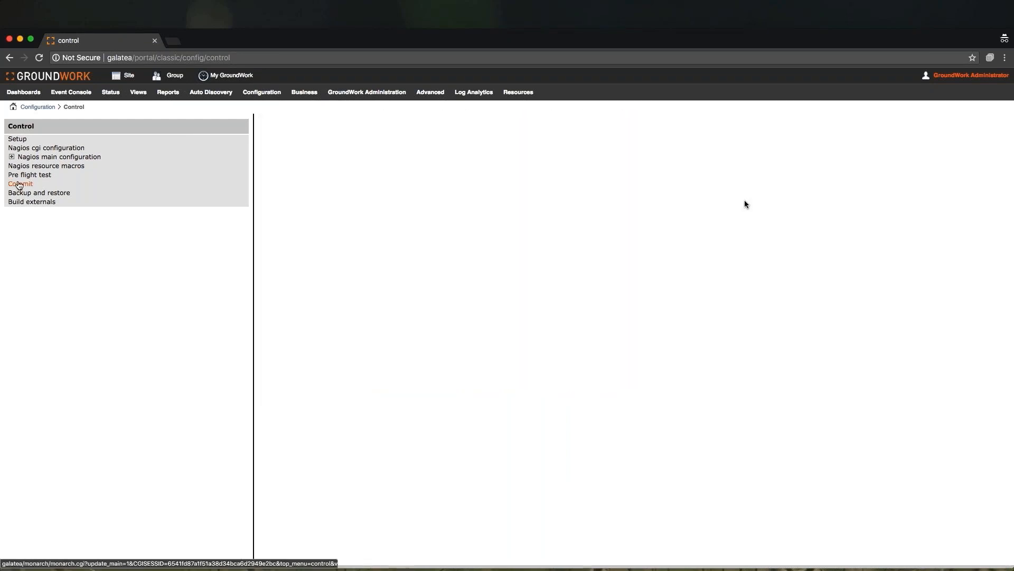
left_click(19, 184)
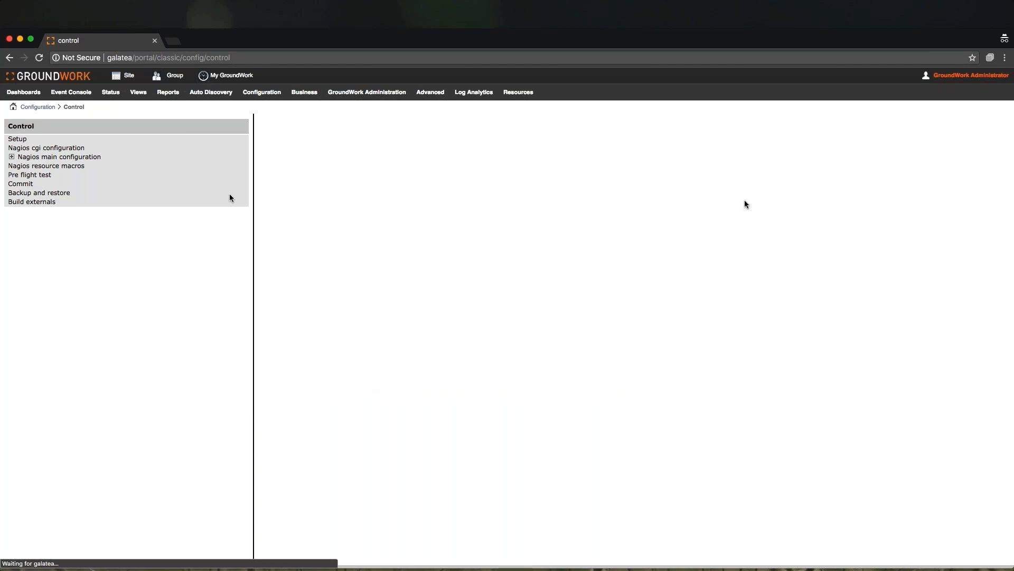
key("Return")
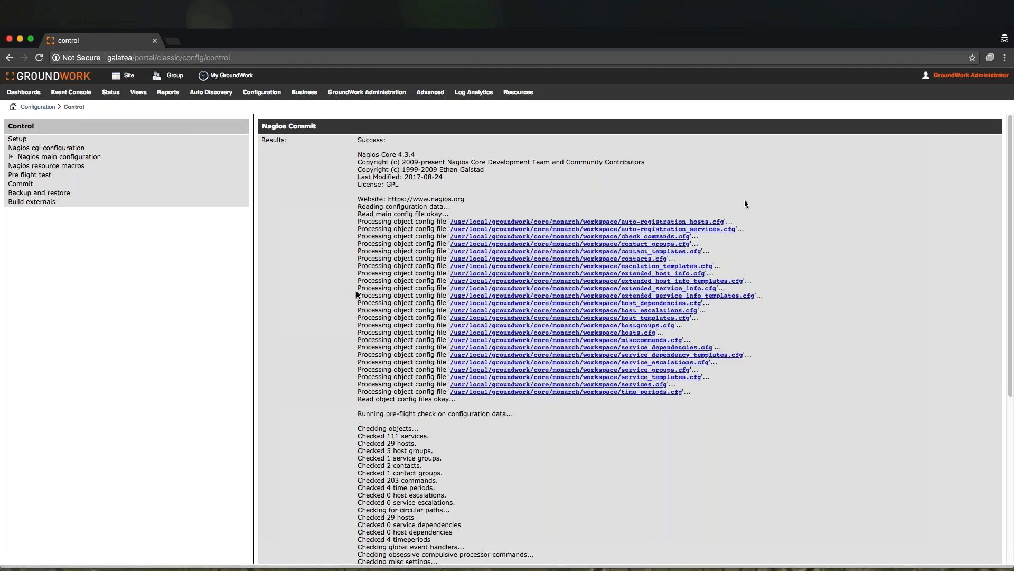
scroll(357, 295, "down", 5)
left_click(272, 394)
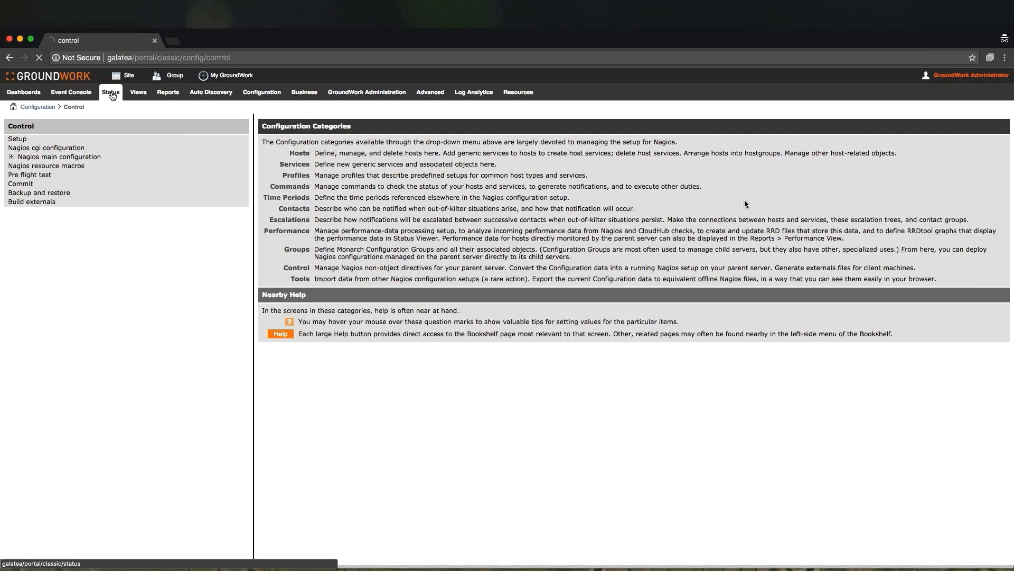
- Open the Status view and expand the hosts not in any host group
left_click(111, 93)
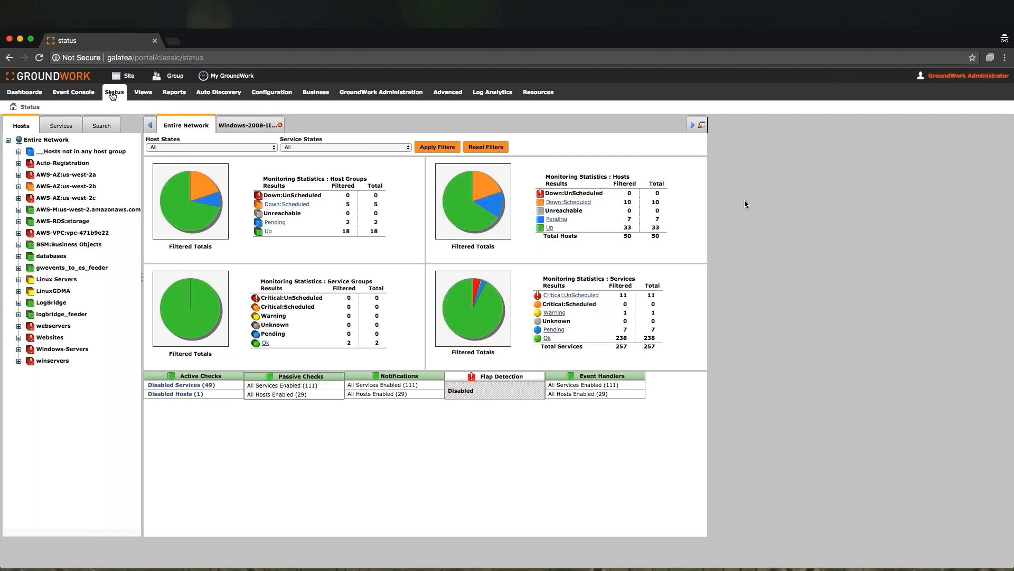
left_click(18, 152)
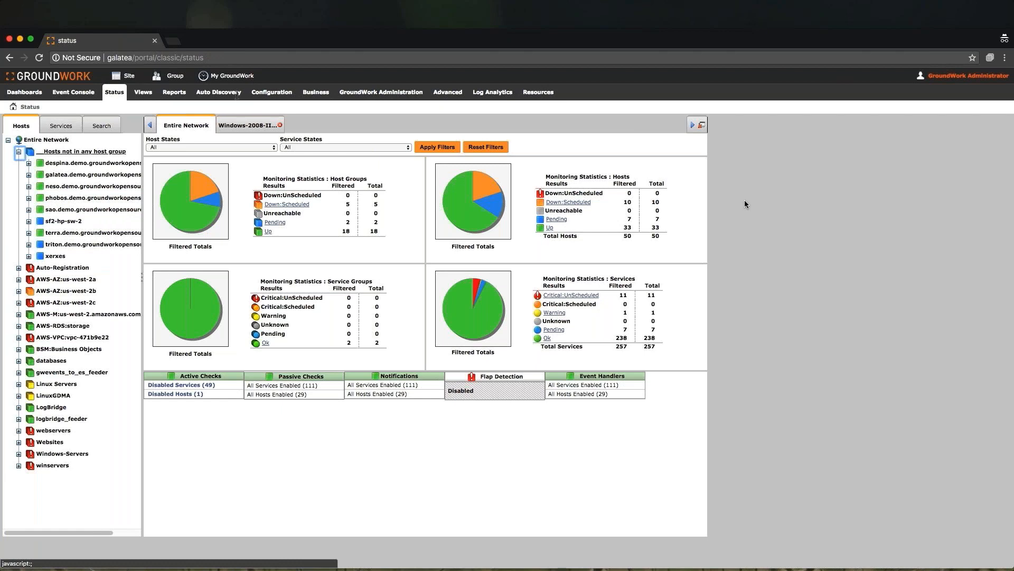
- Open the NeDi network discovery page in a new browser tab
mouse_move(683, 3)
left_click(682, 4)
left_click(702, 16)
mouse_move(454, 93)
left_click(457, 140)
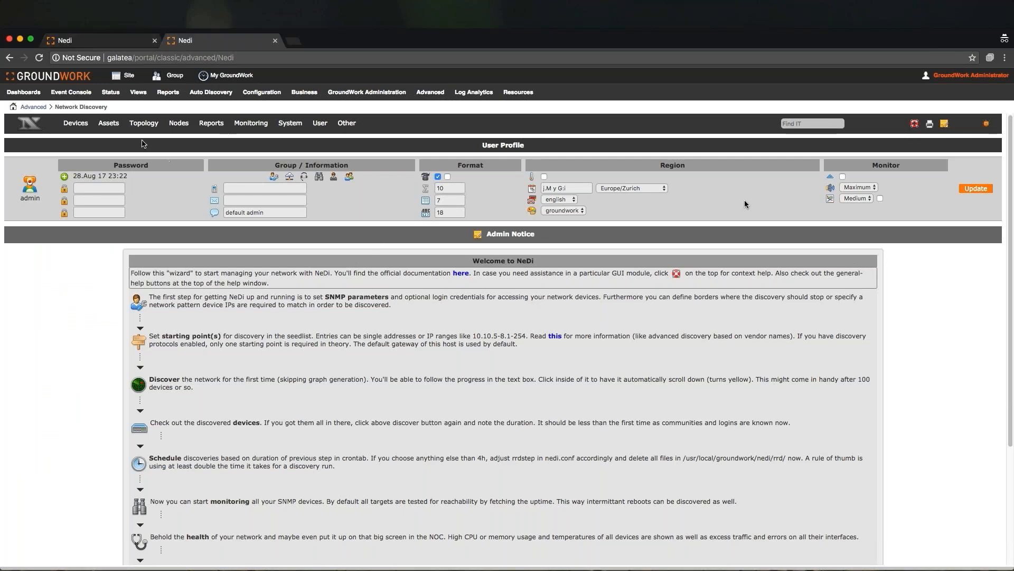
- Open the NeDi asset list, show all assets and sort them by Services End
mouse_move(107, 123)
left_click(118, 140)
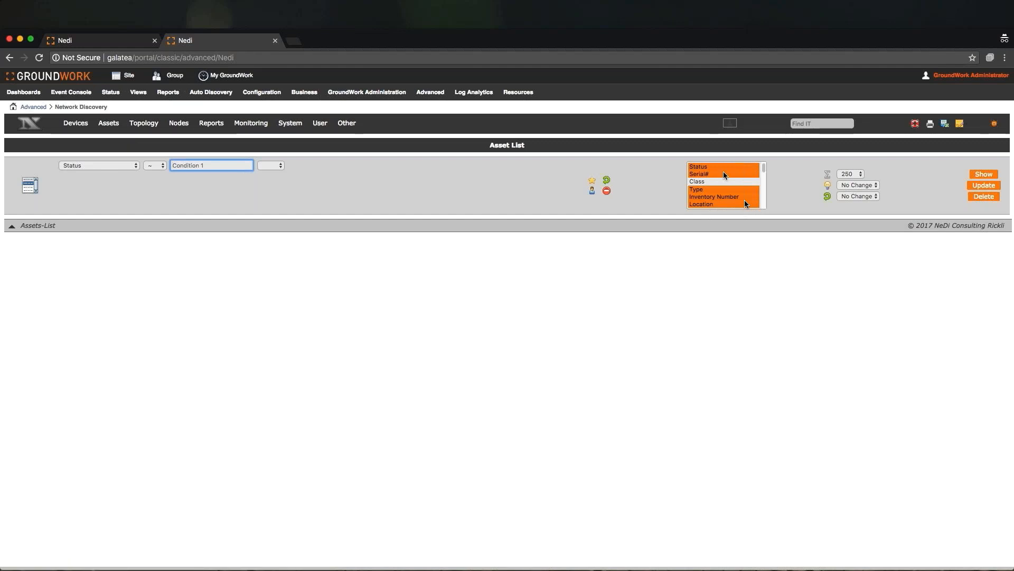
left_click(979, 174)
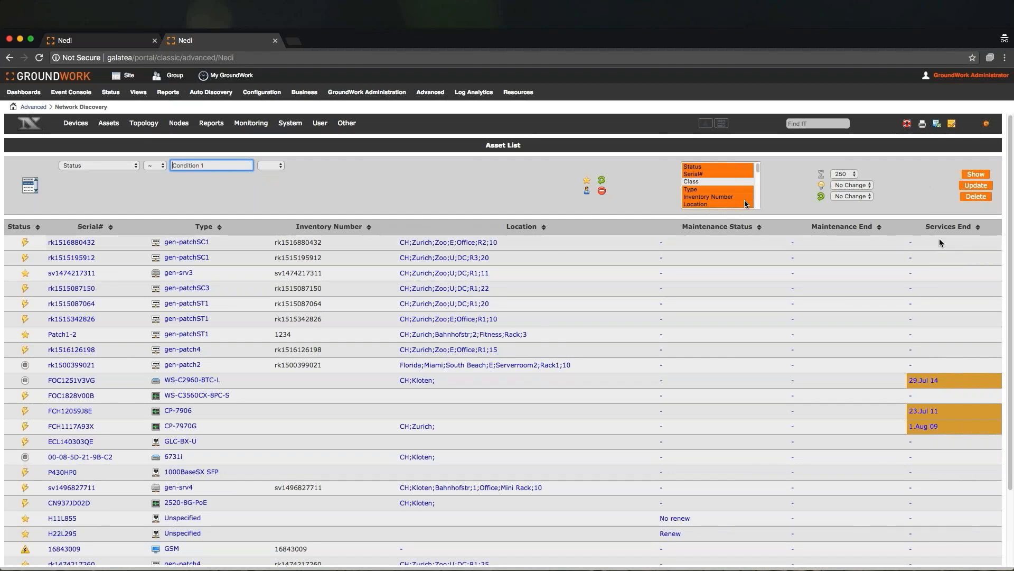
left_click(979, 228)
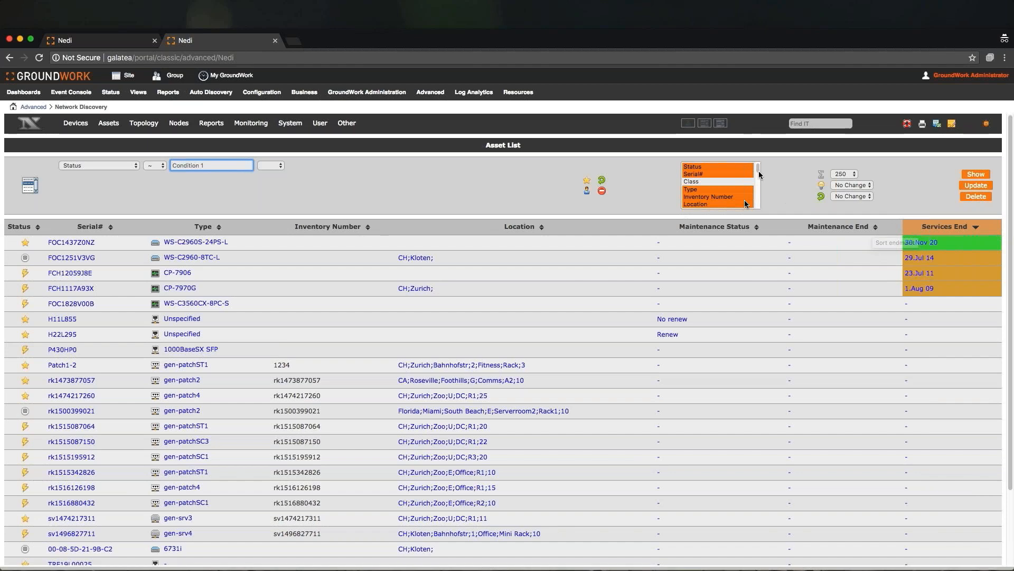
- Add the Warranty End column to the selected asset list columns and refresh the list
left_click_drag(759, 171, 754, 204)
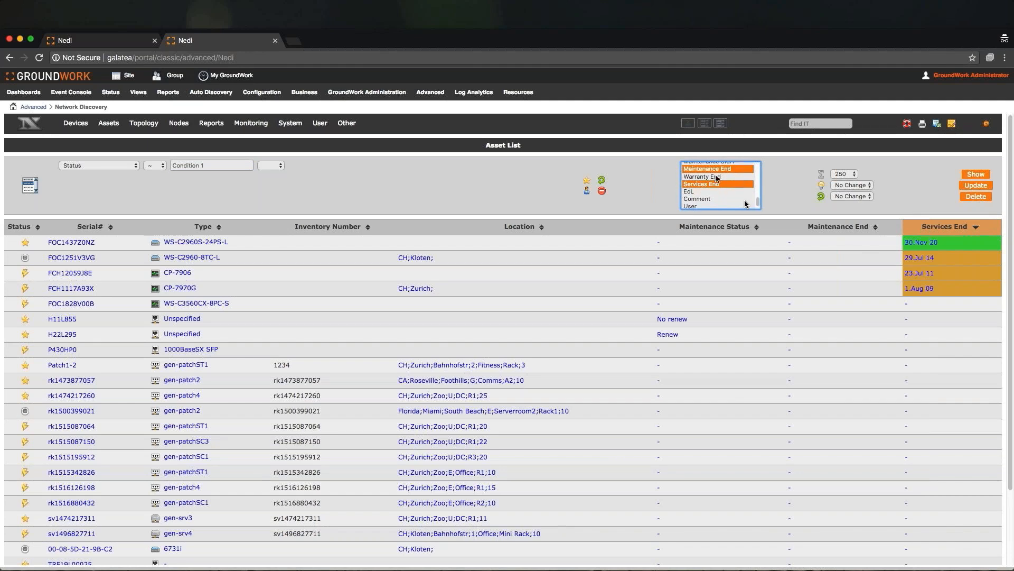
left_click(713, 178, "super")
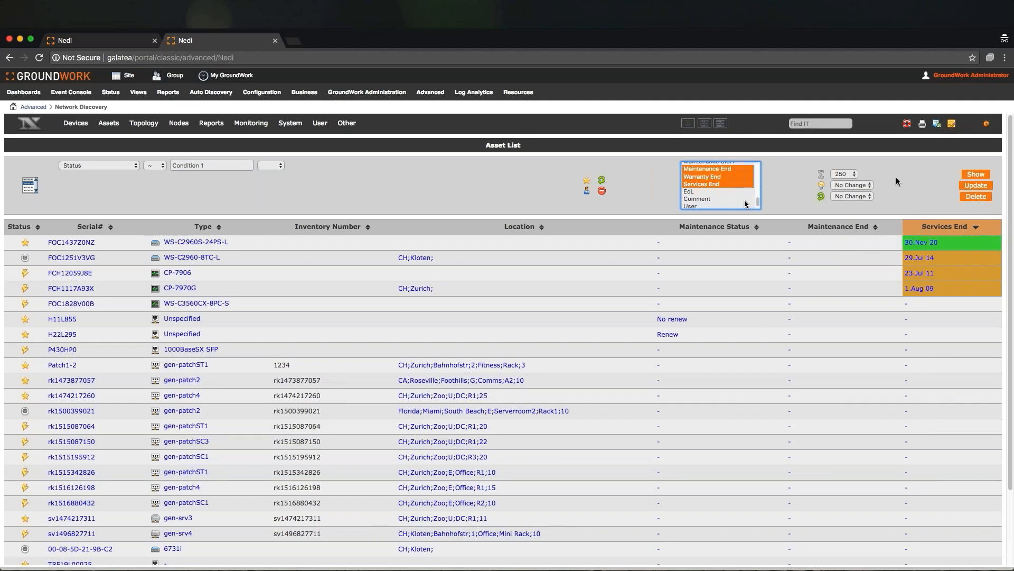
left_click(972, 177)
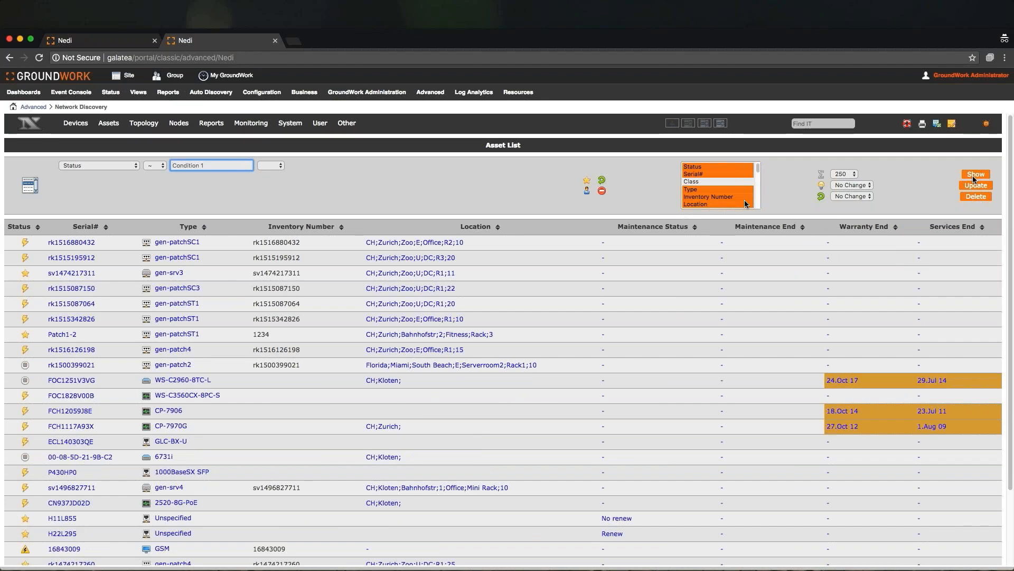
- Open Asset Management and review the inventory, last changes, location, source, partner and status summaries
mouse_move(108, 125)
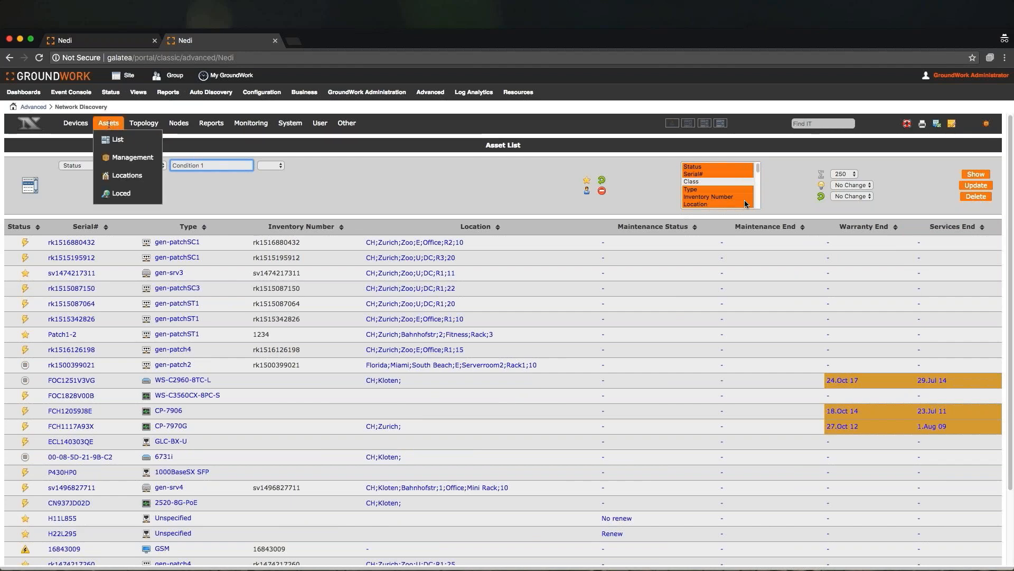
left_click(117, 158)
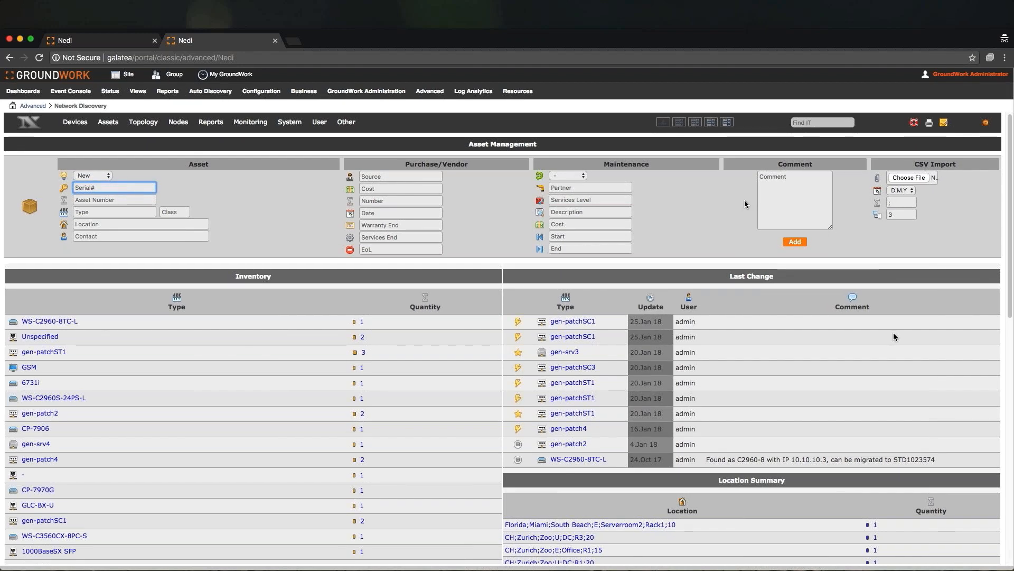
scroll(927, 303, "down", 4)
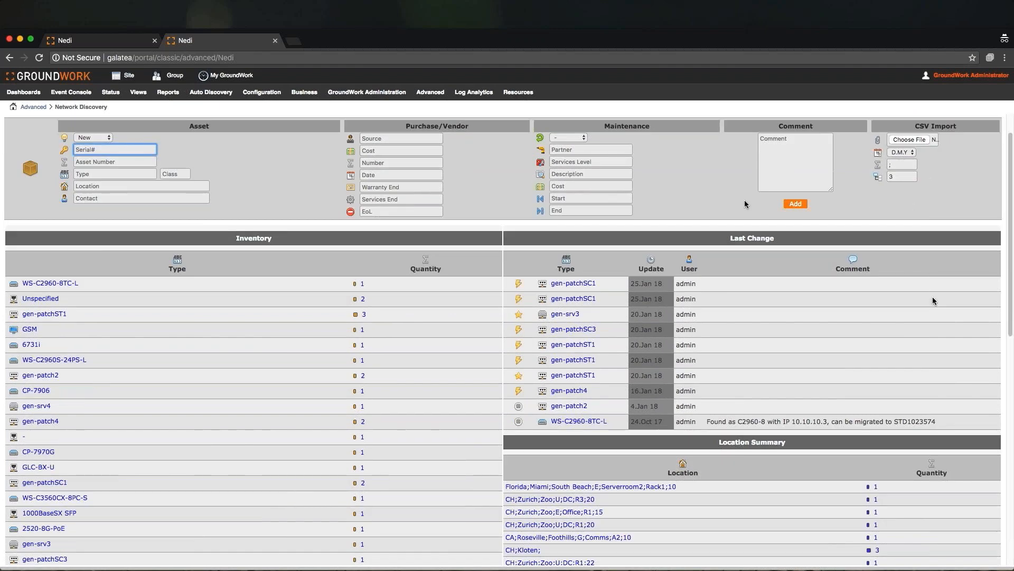
scroll(932, 301, "down", 13)
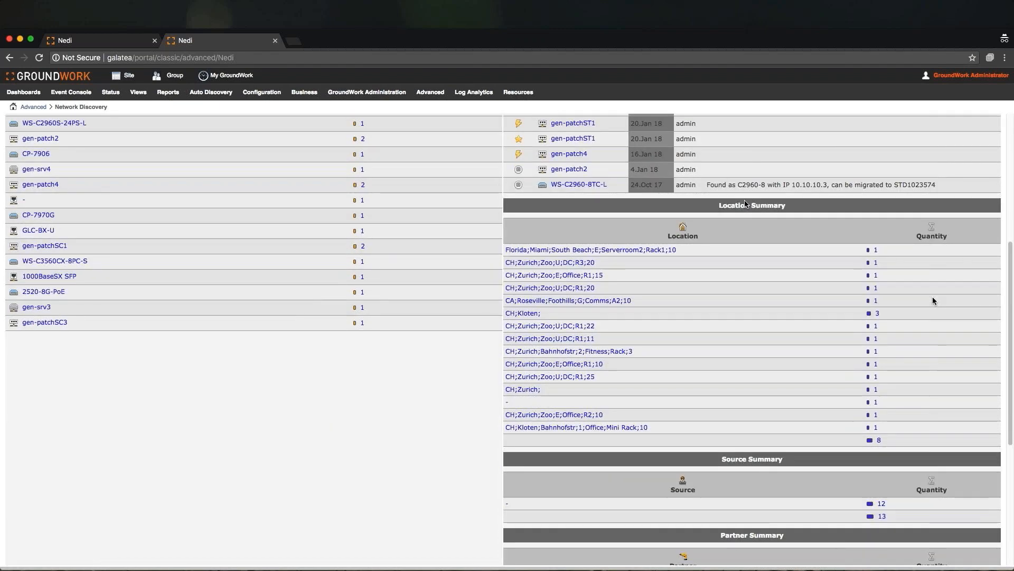
scroll(933, 301, "down", 3)
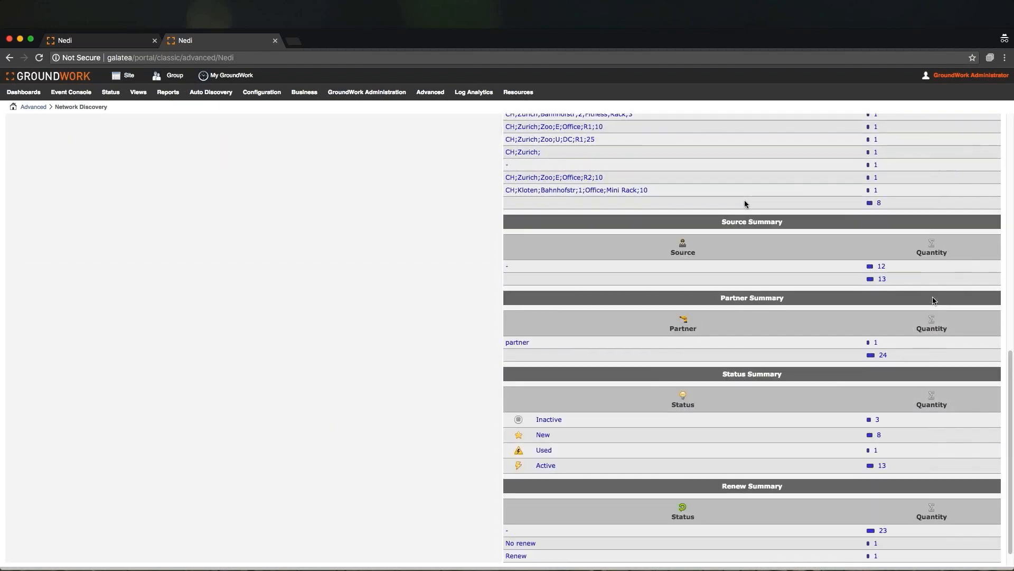
scroll(933, 301, "down", 1)
scroll(933, 301, "up", 14)
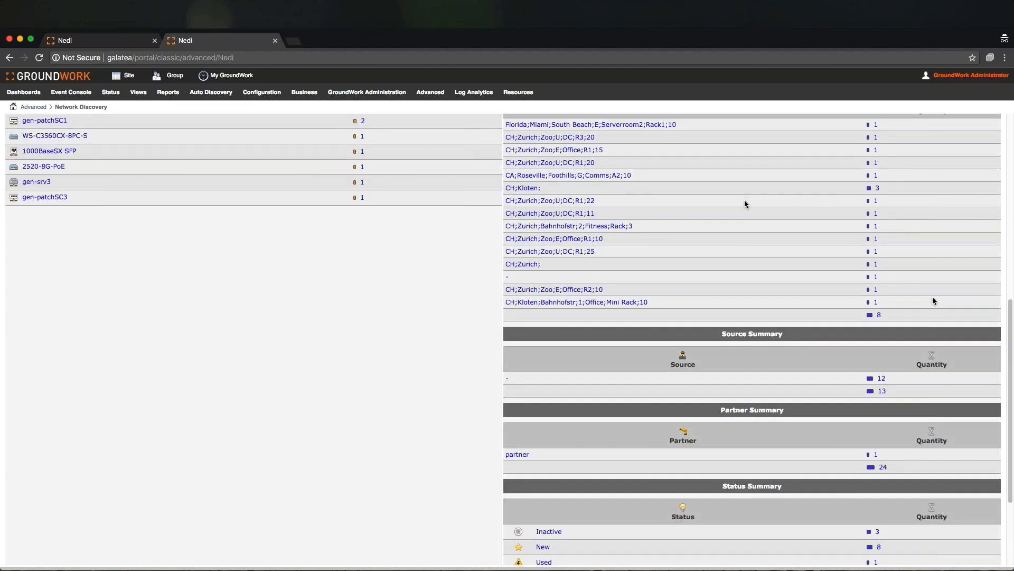
scroll(933, 301, "up", 7)
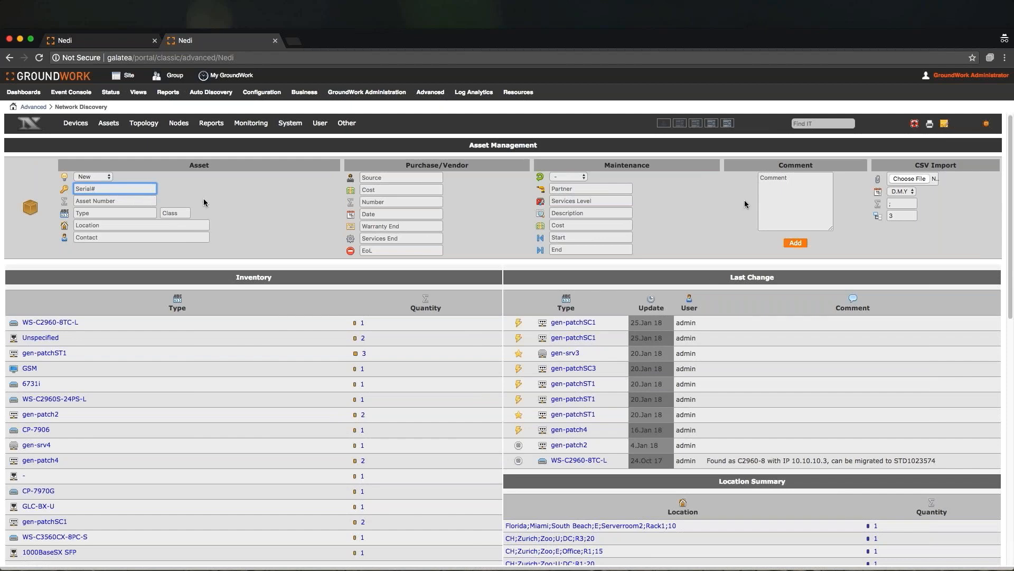
- Open Nodes Traffic, drill into the traffic of the top vcsa source, and return to the traffic overview
mouse_move(177, 130)
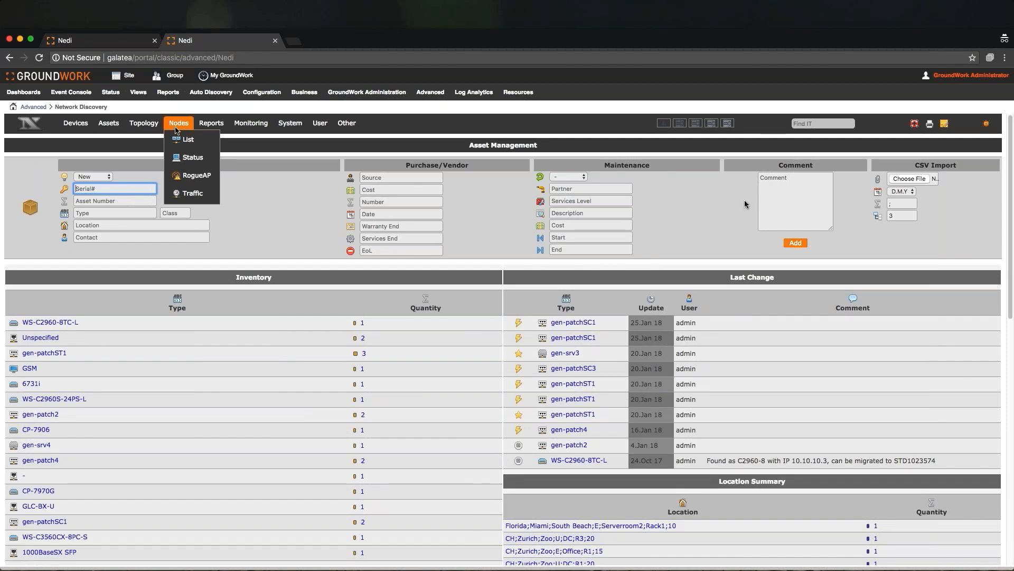
left_click(179, 196)
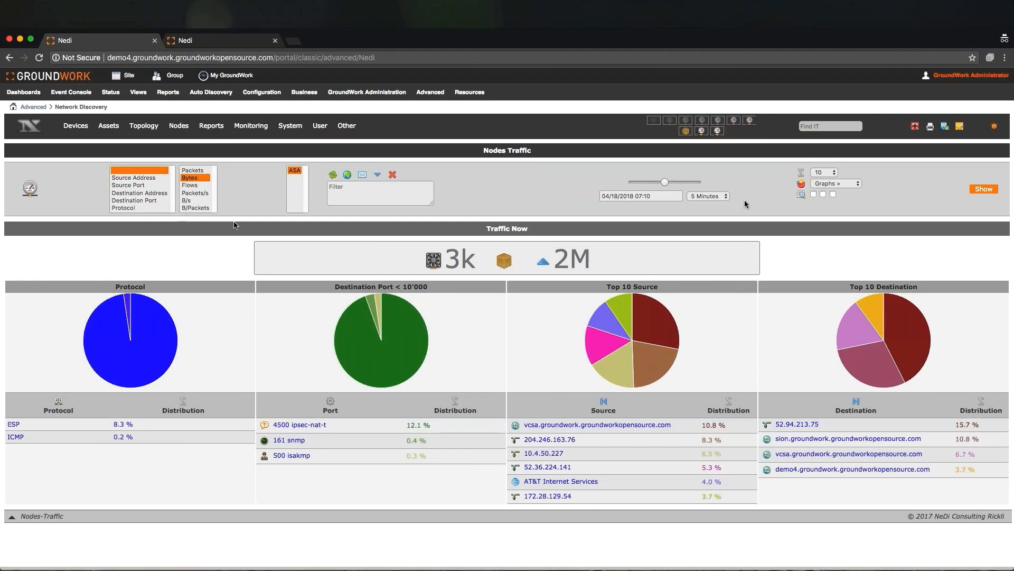
left_click(534, 425)
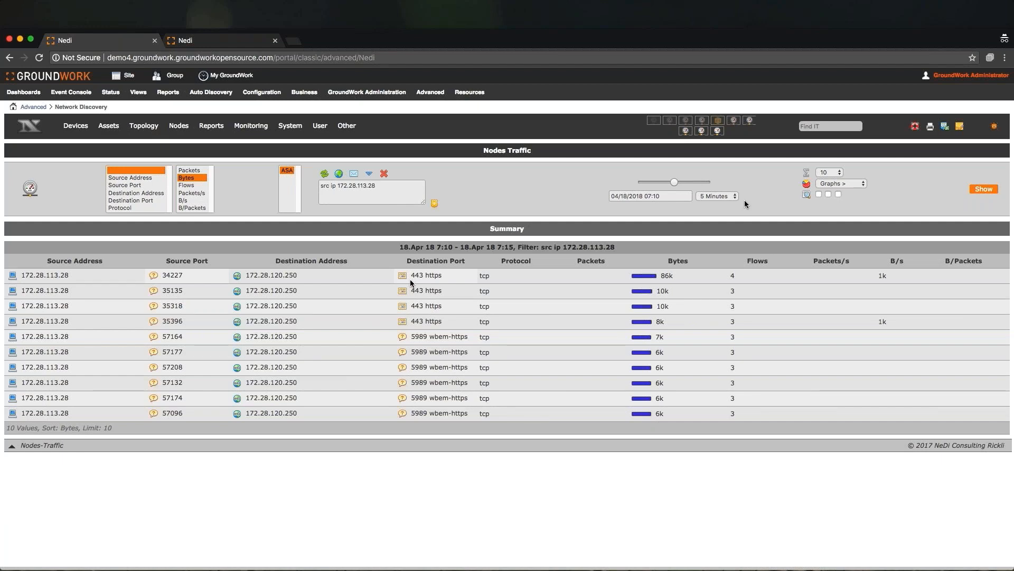
left_click(29, 191)
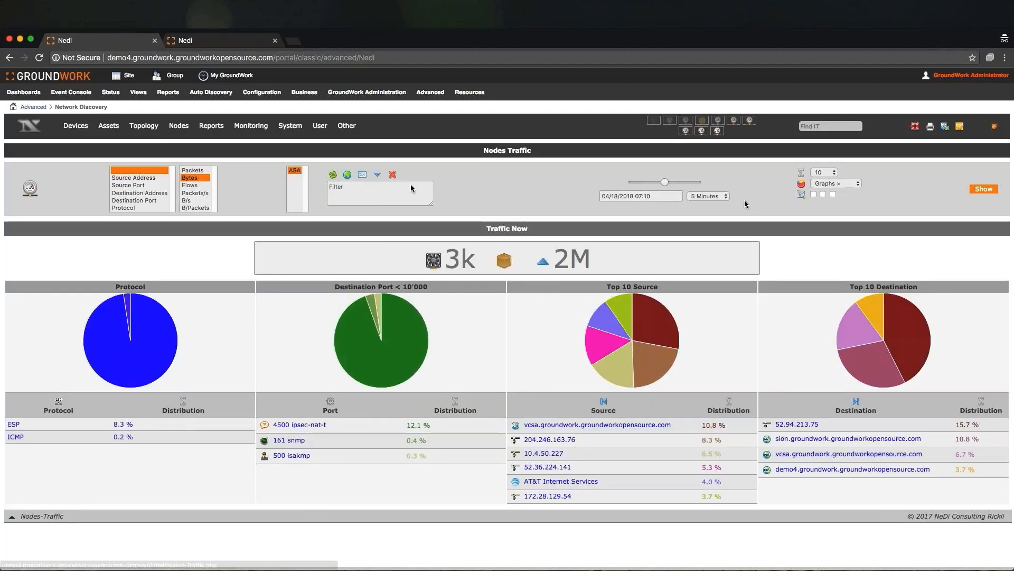
- Display the node traffic as a Sankey graph and review the traffic summary
left_click(840, 184)
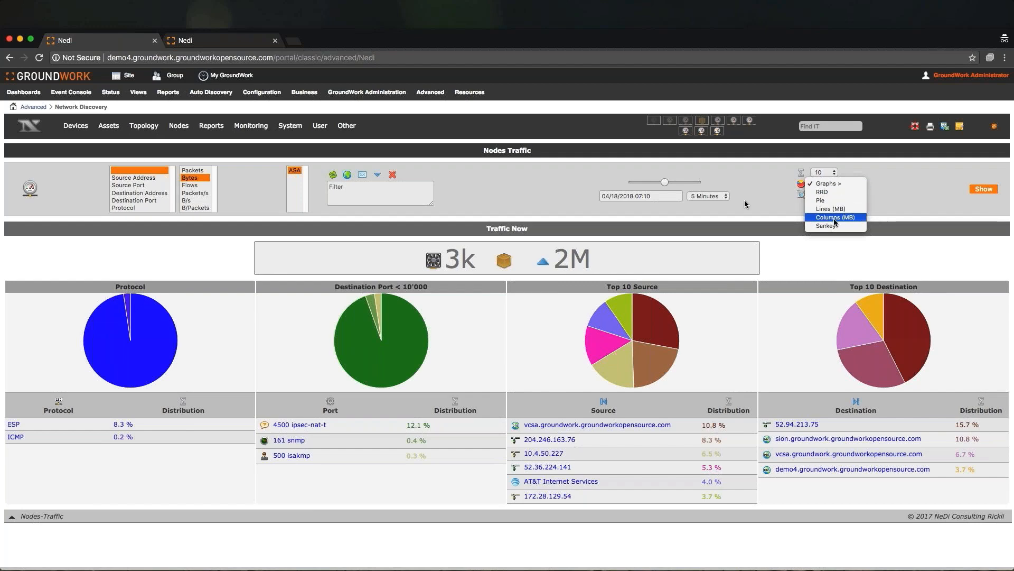
left_click(827, 226)
left_click(993, 190)
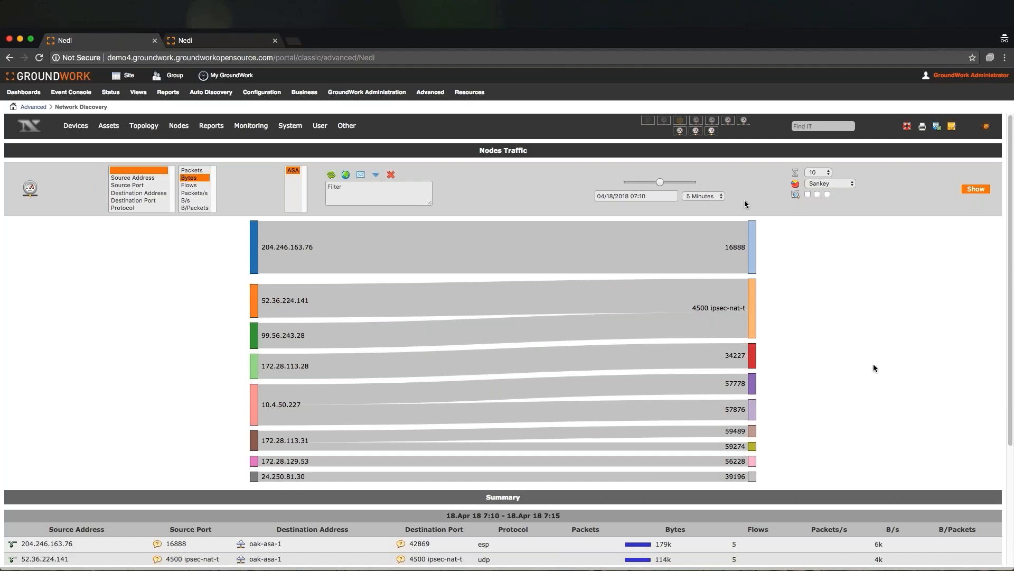
scroll(874, 368, "down", 2)
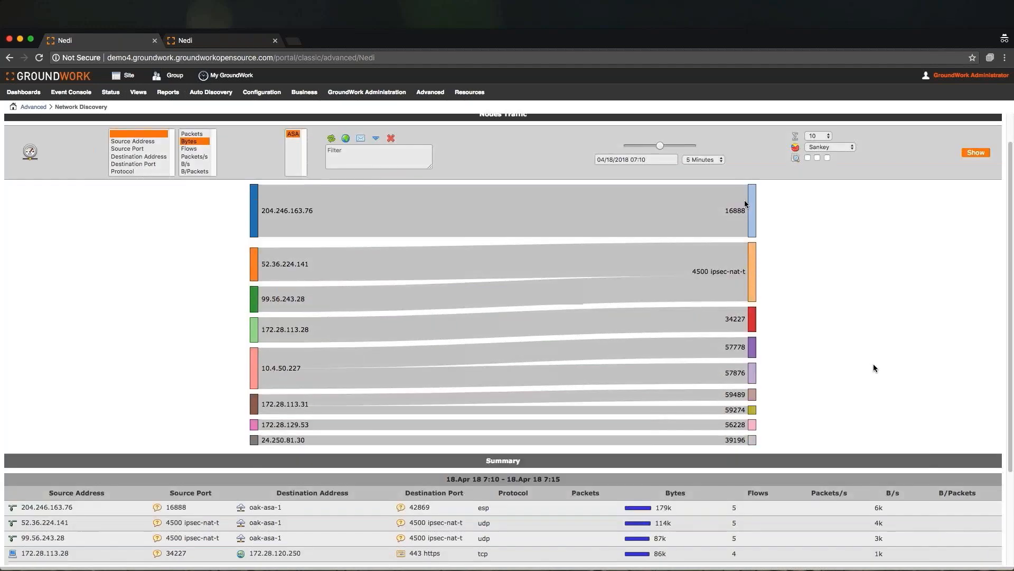
scroll(873, 365, "down", 5)
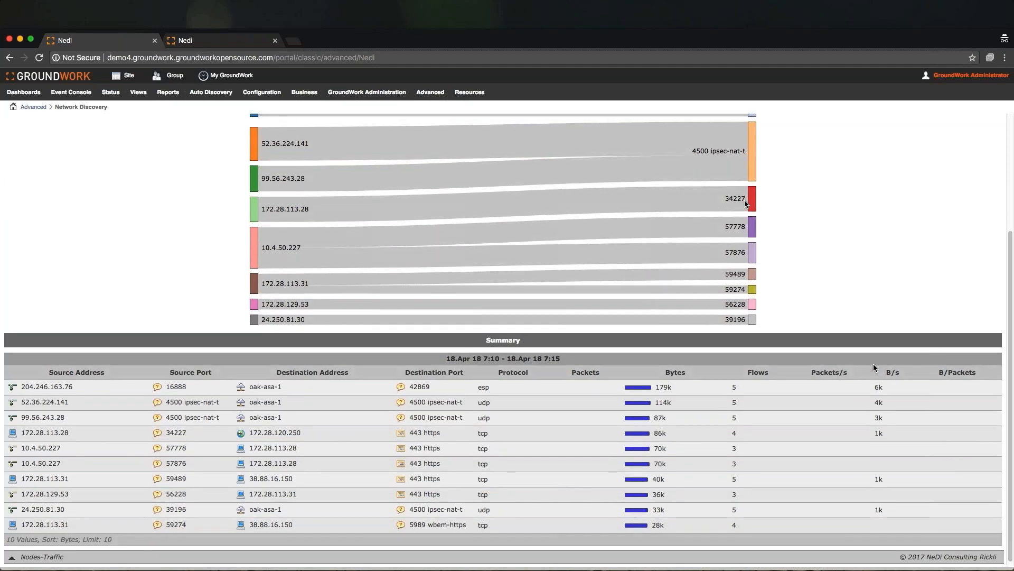
scroll(874, 368, "up", 7)
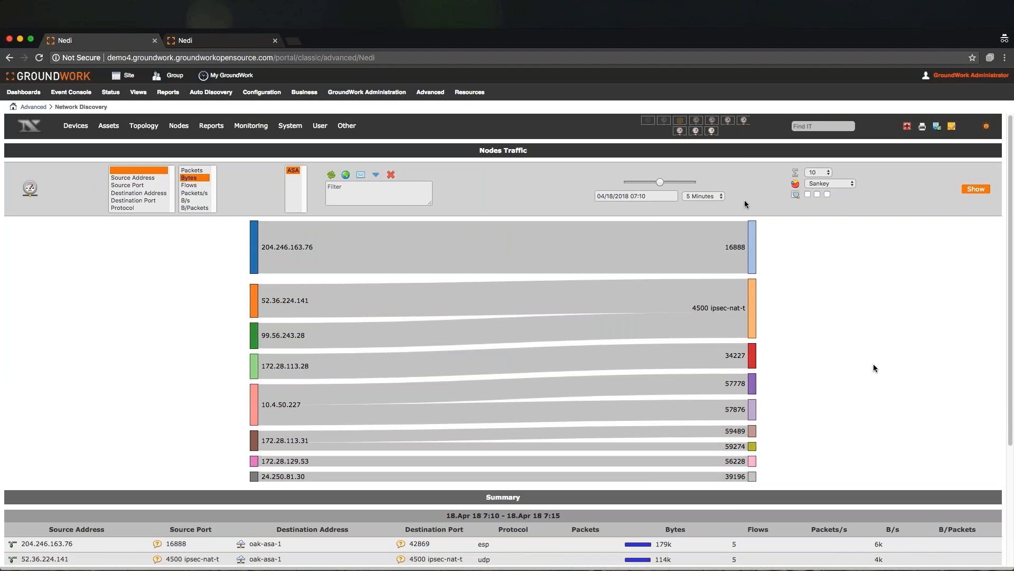
- Run a Devices report with Type, Class and Software Distribution and review its vendor, type, class and OS charts
mouse_move(205, 121)
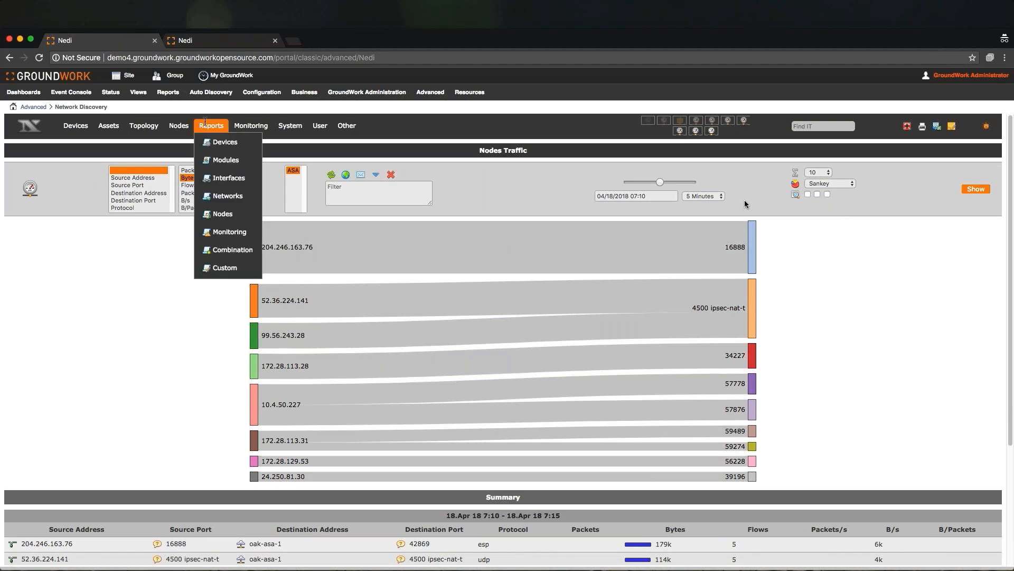
left_click(215, 146)
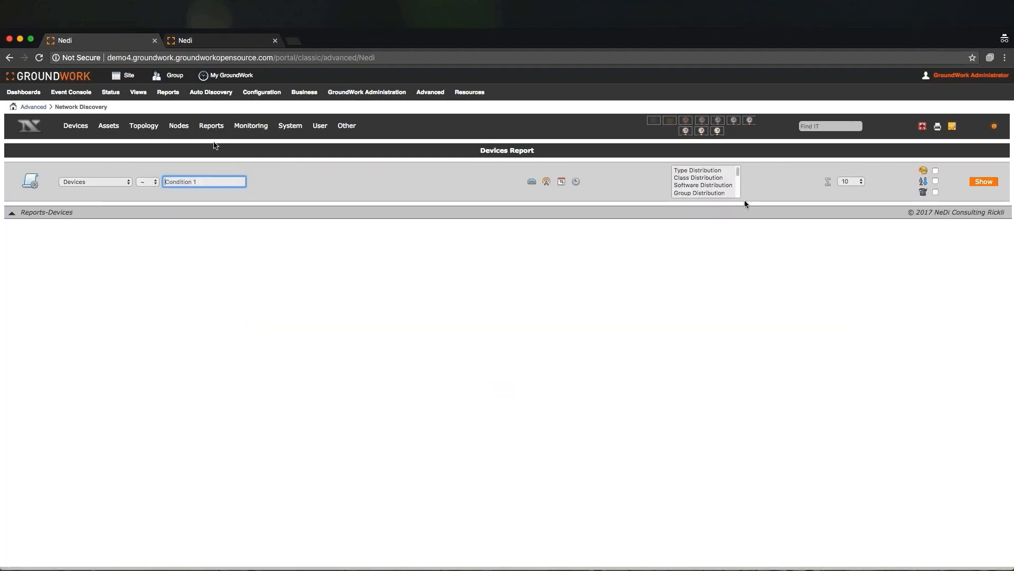
left_click(716, 172)
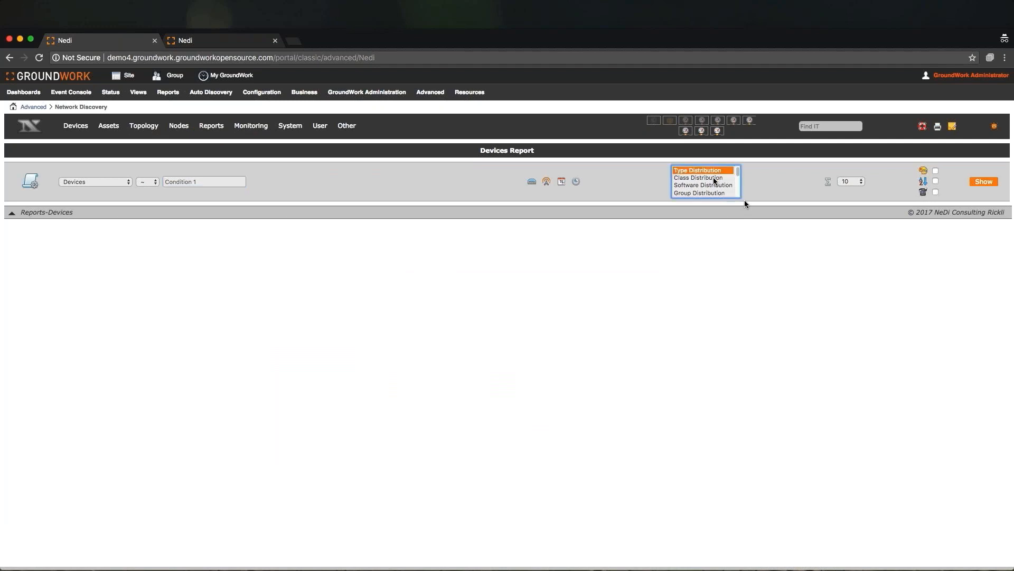
left_click(714, 178, "super")
left_click(712, 185, "super")
scroll(713, 187, "down", 5)
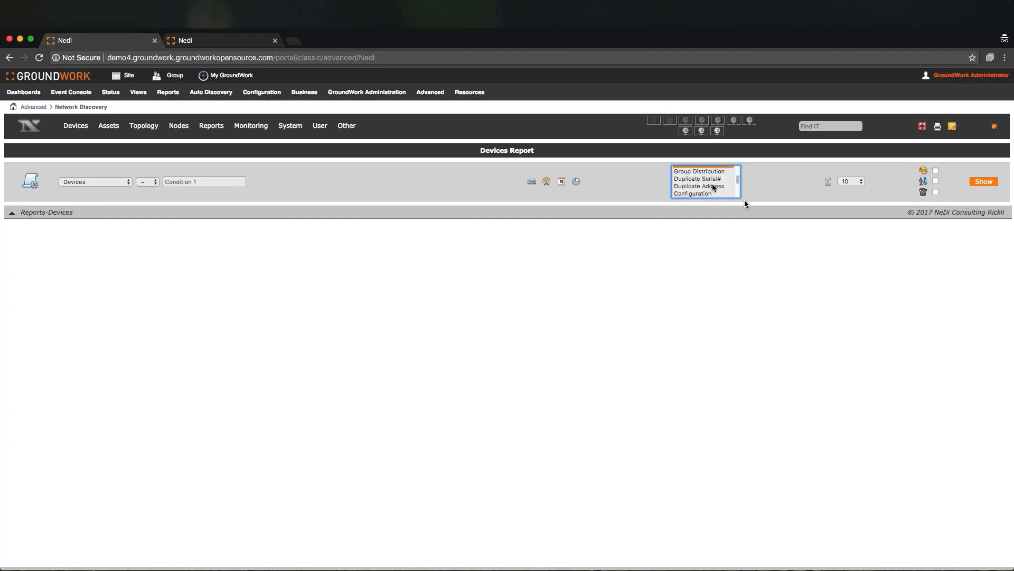
scroll(713, 187, "down", 3)
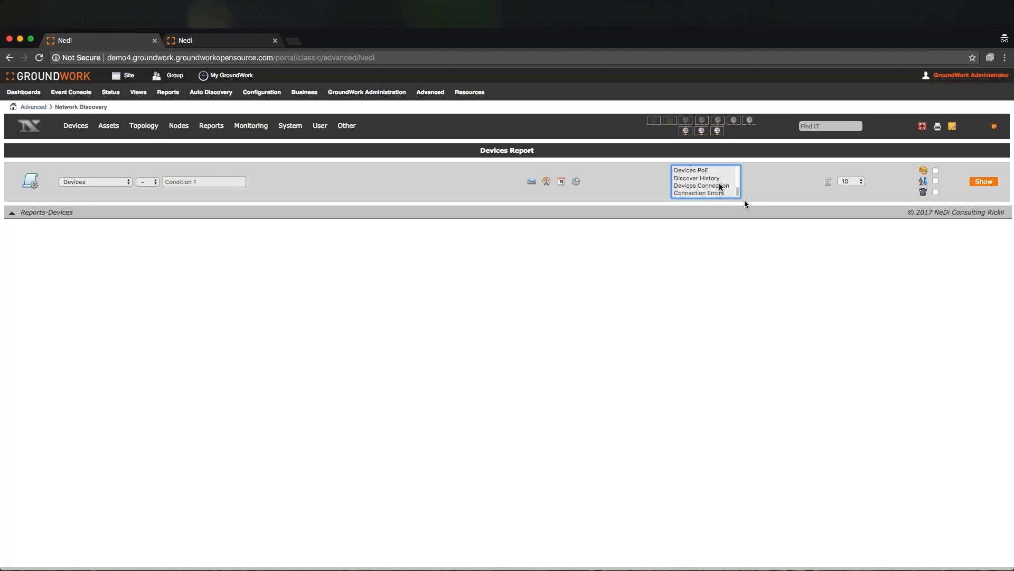
left_click(986, 182)
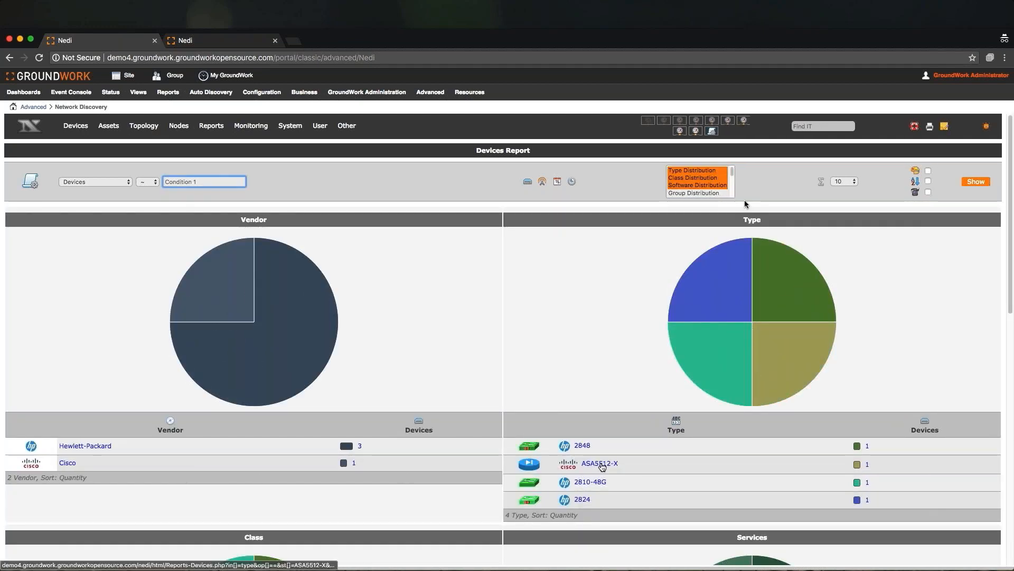
scroll(619, 497, "down", 5)
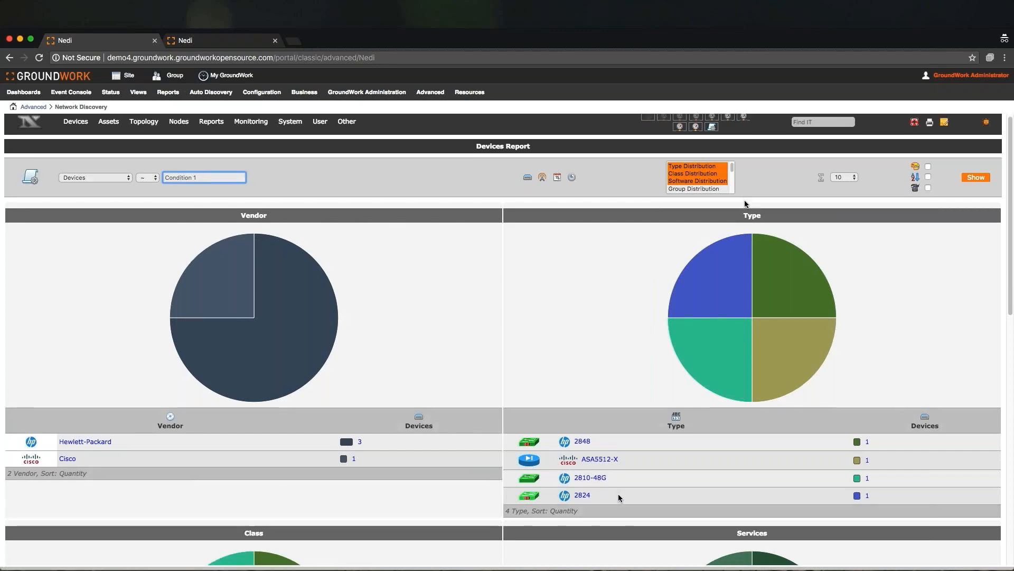
scroll(620, 497, "down", 2)
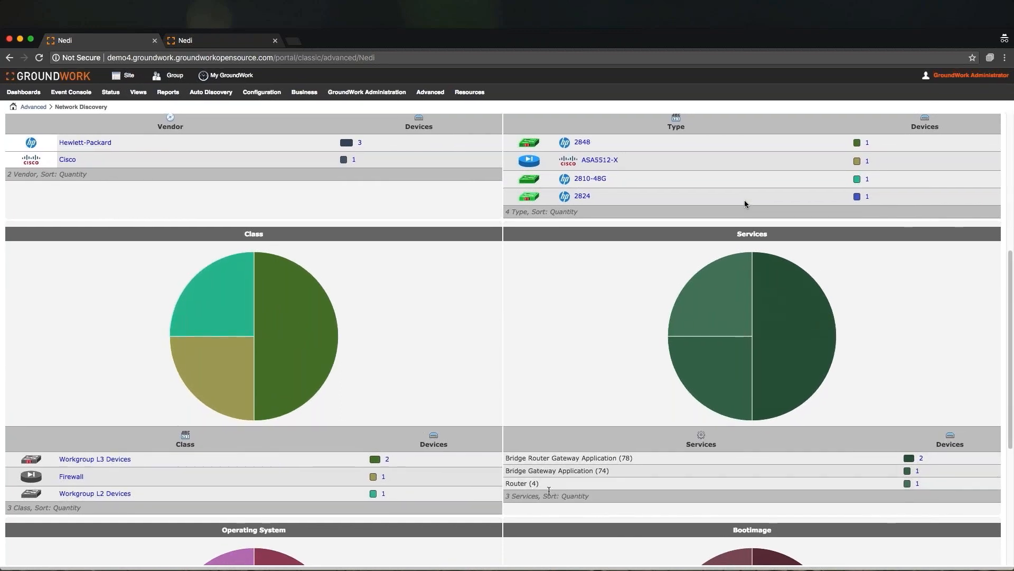
scroll(552, 491, "down", 4)
scroll(554, 497, "down", 2)
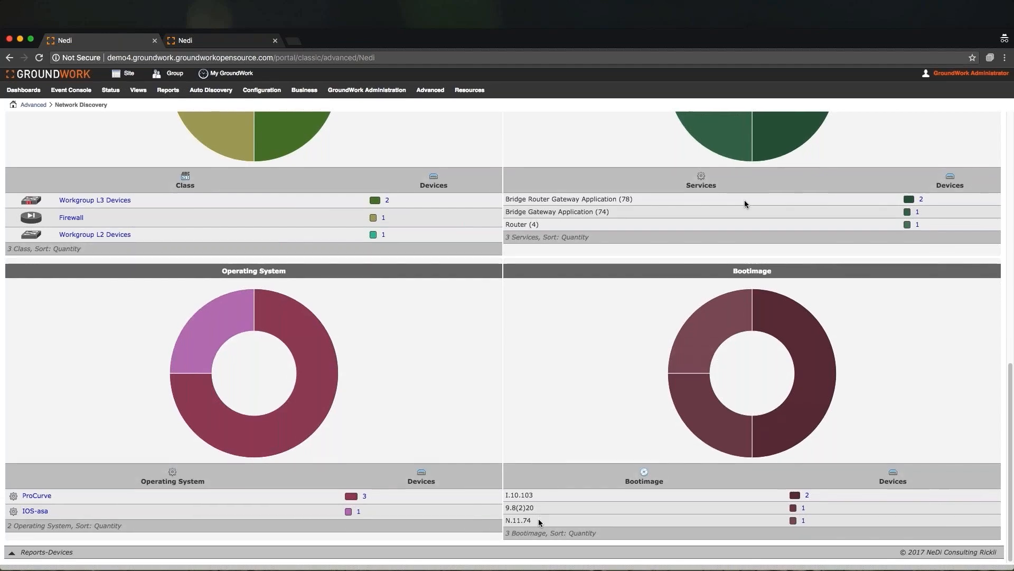
scroll(539, 522, "up", 2)
scroll(539, 522, "up", 10)
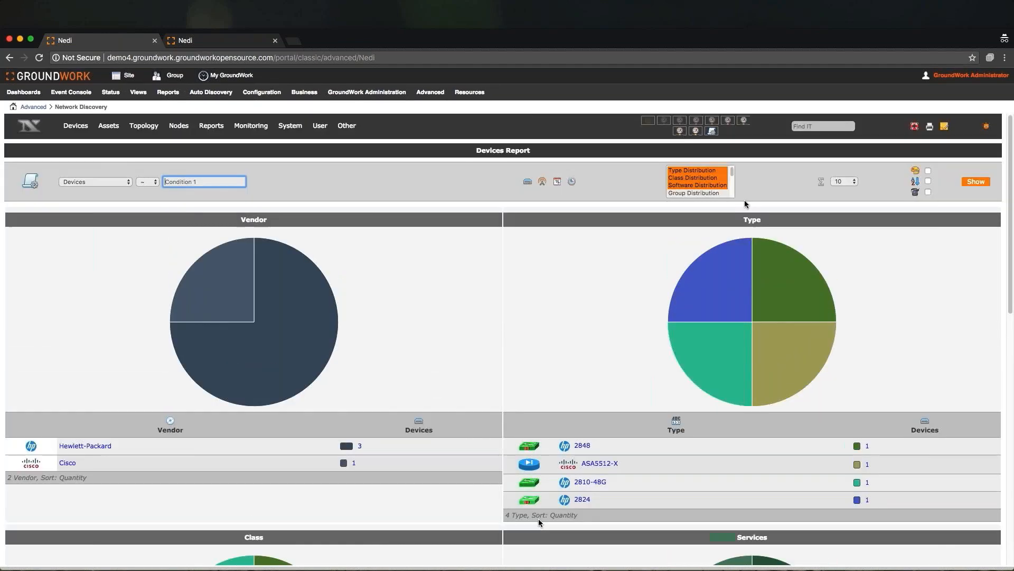
- Run a Modules report with the Distribution and Inventory sections
mouse_move(213, 127)
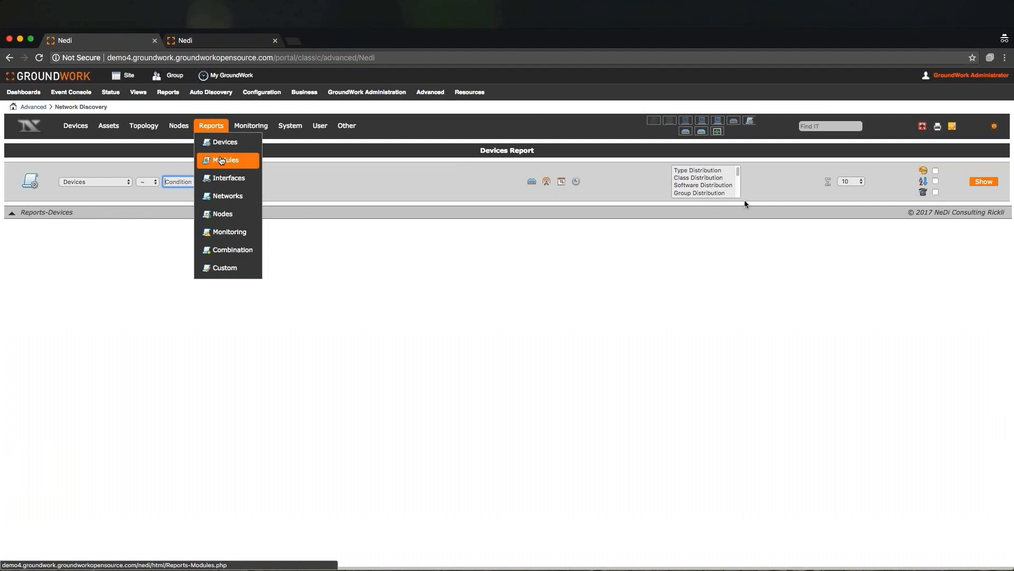
left_click(222, 161)
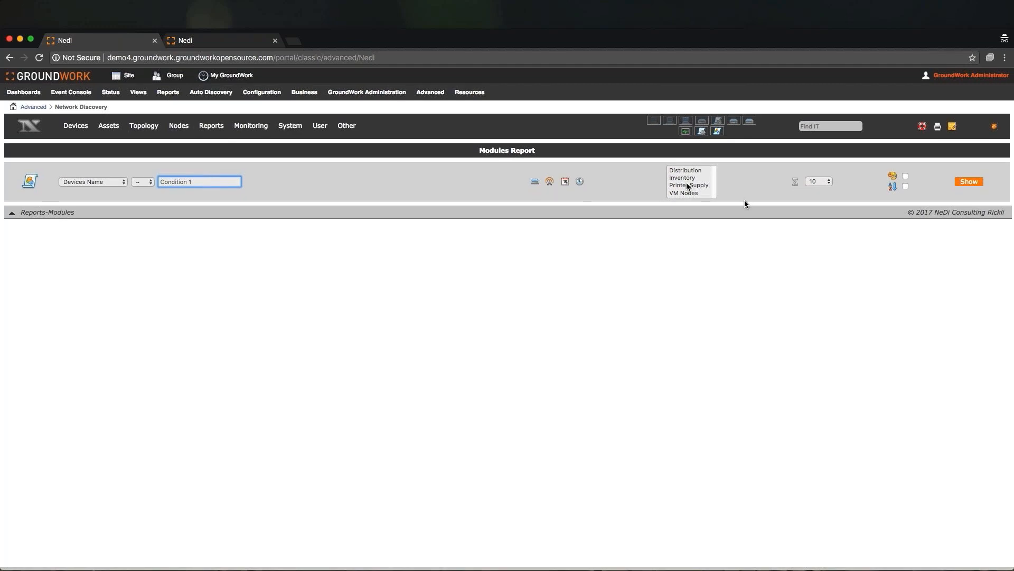
left_click(687, 179)
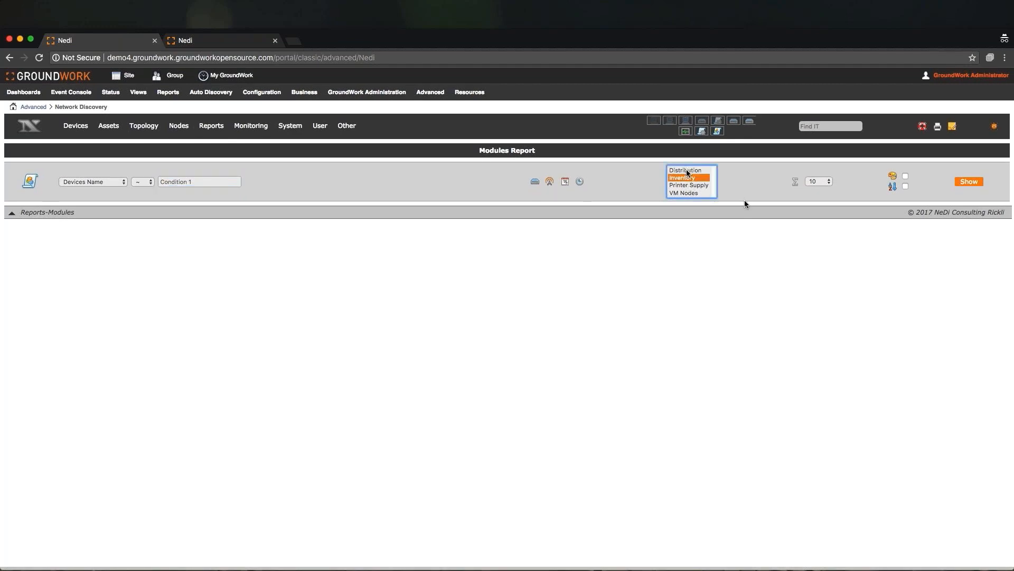
left_click(688, 171, "shift")
left_click(977, 182)
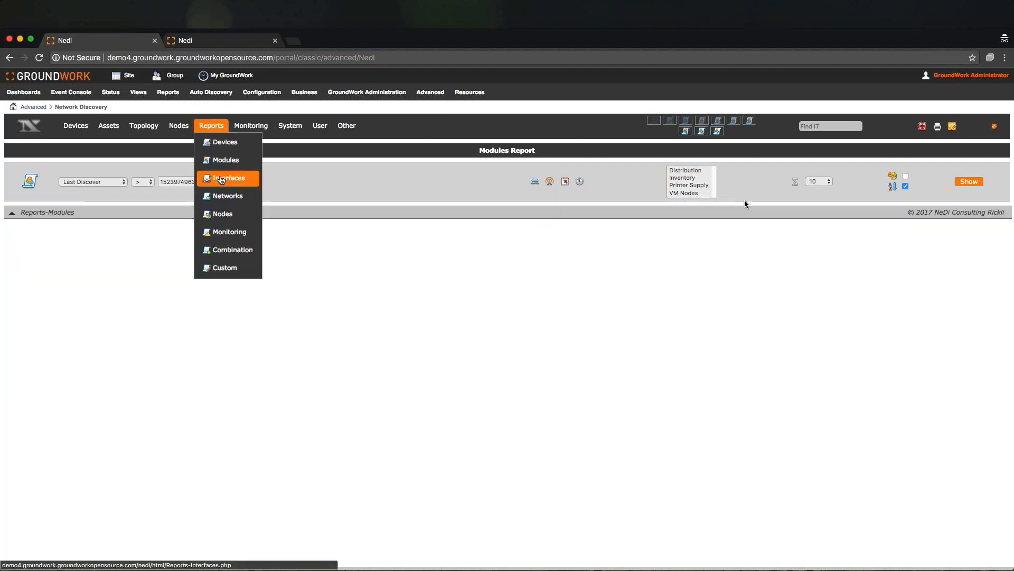
- Run an Interfaces report showing the Summary section
left_click(228, 195)
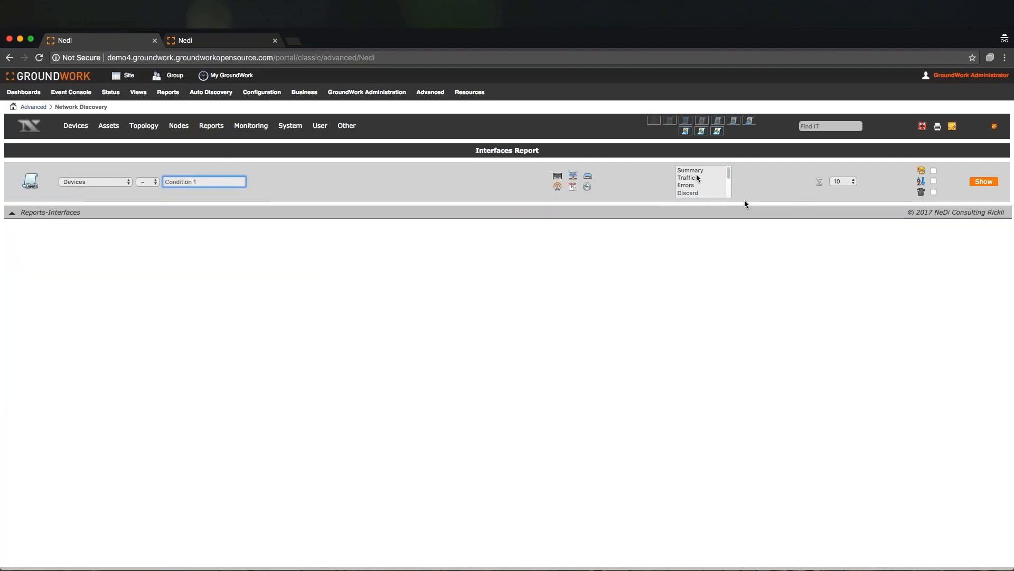
left_click(688, 170)
left_click(984, 182)
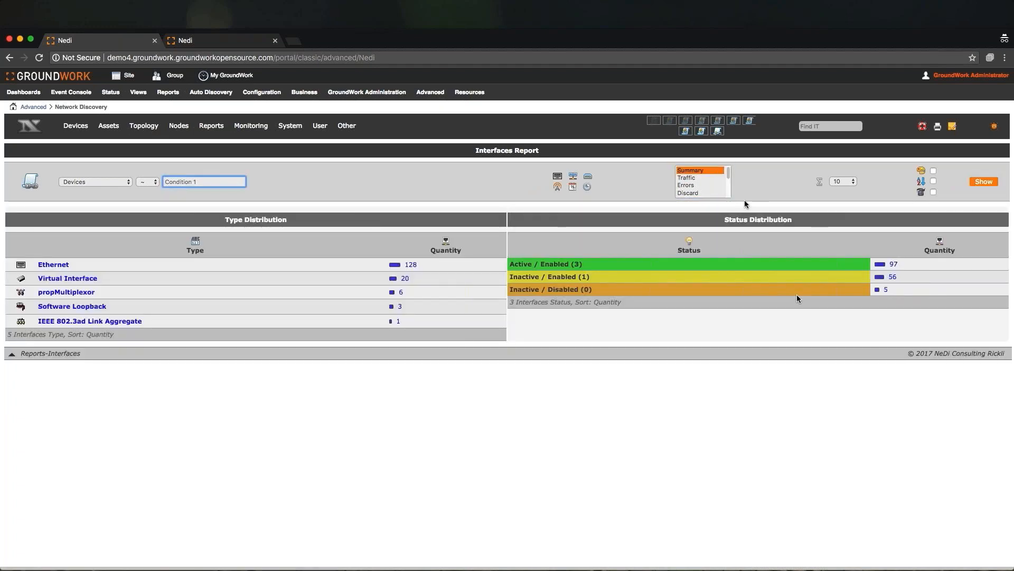
- Run a Network report with Network Distribution and Network Population
mouse_move(208, 127)
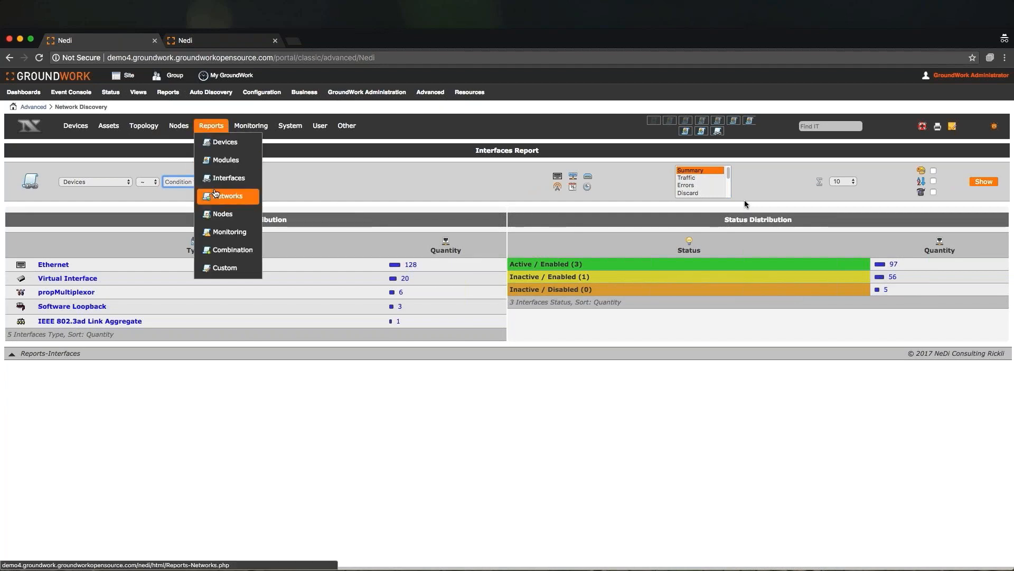
left_click(216, 195)
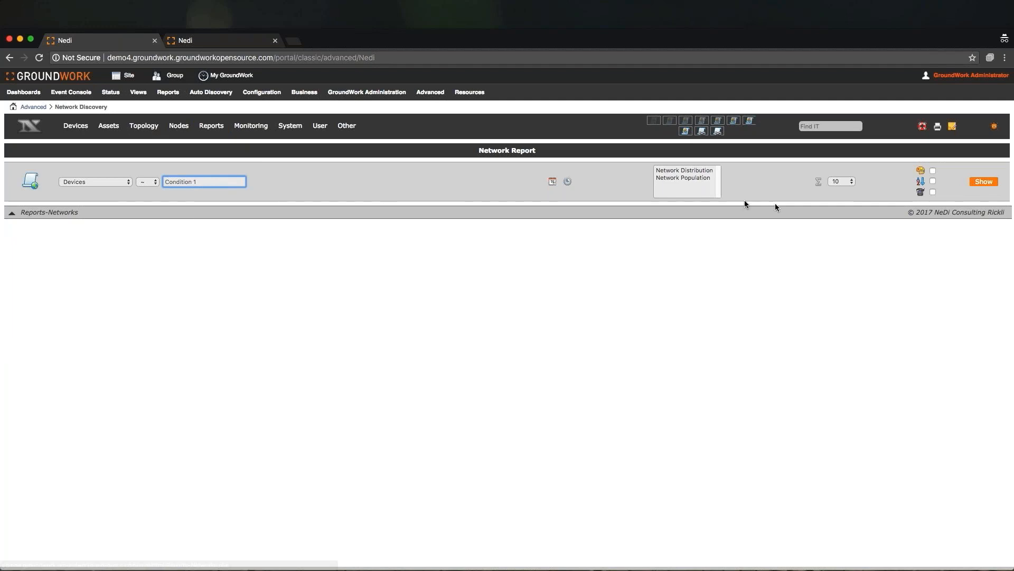
left_click(670, 171)
left_click(670, 181, "shift")
left_click(984, 181)
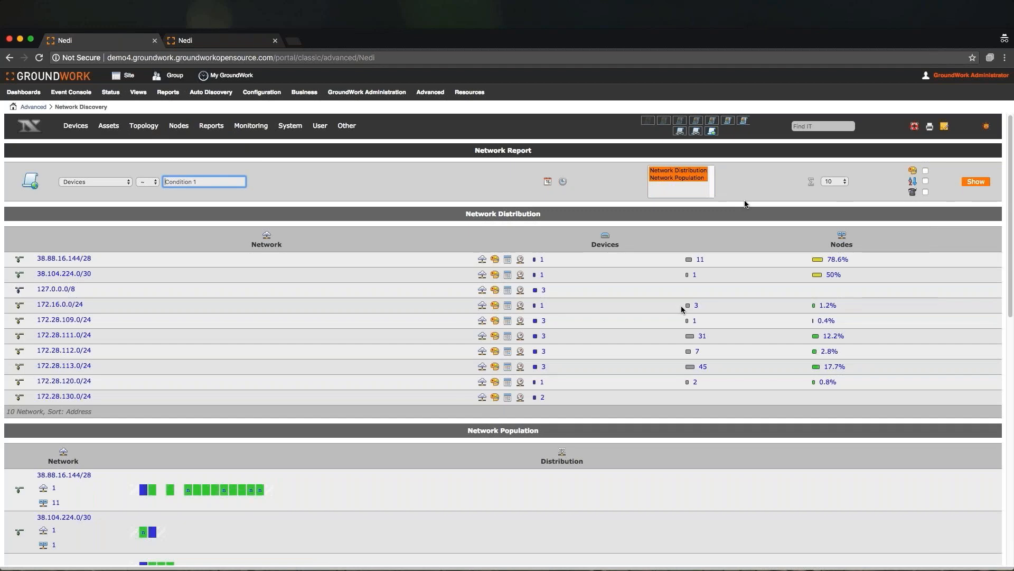
- Scroll through the network population map and inspect individual node and device entries in the subnets
scroll(745, 204, "down", 5)
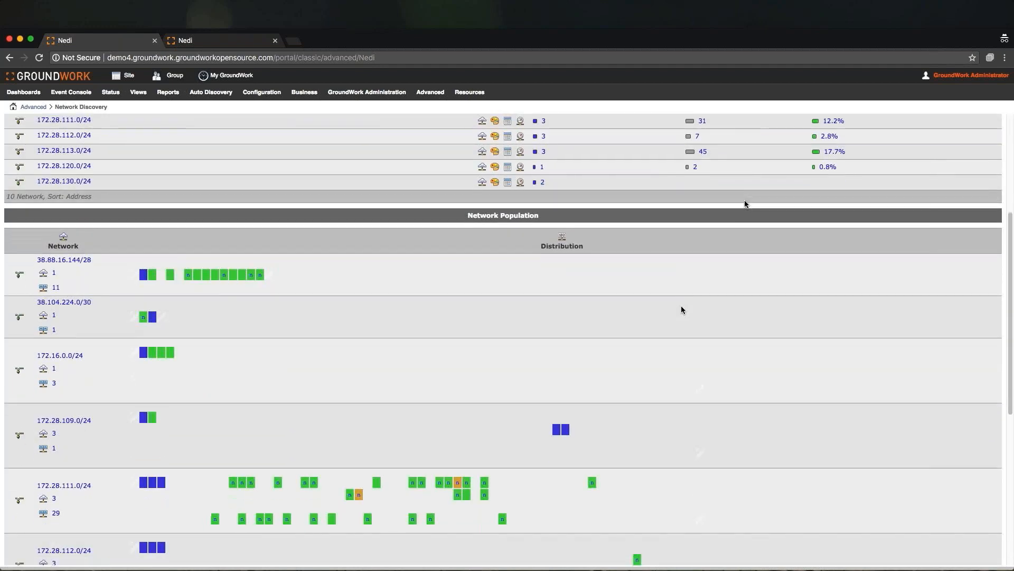
scroll(745, 204, "down", 4)
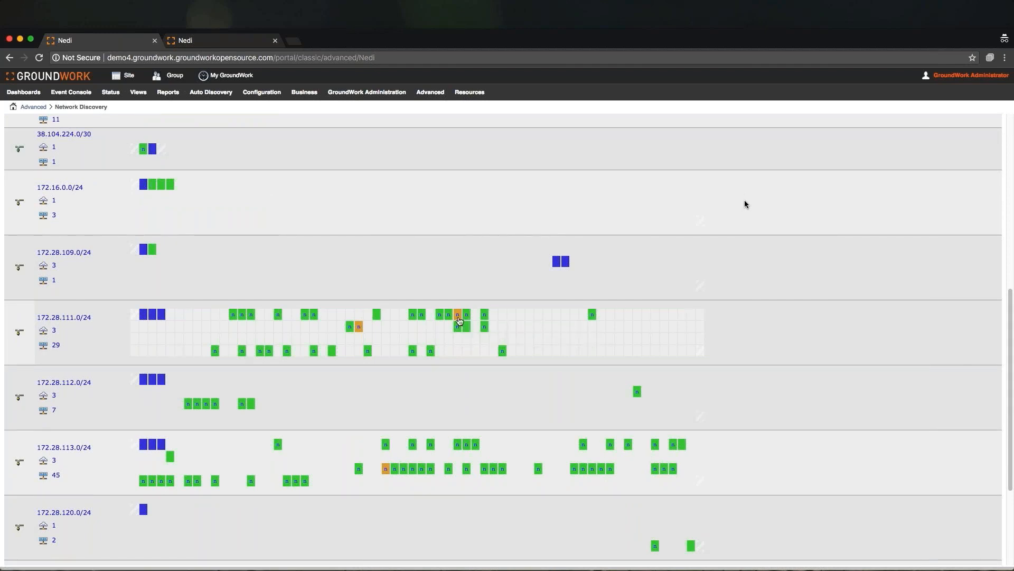
mouse_move(458, 319)
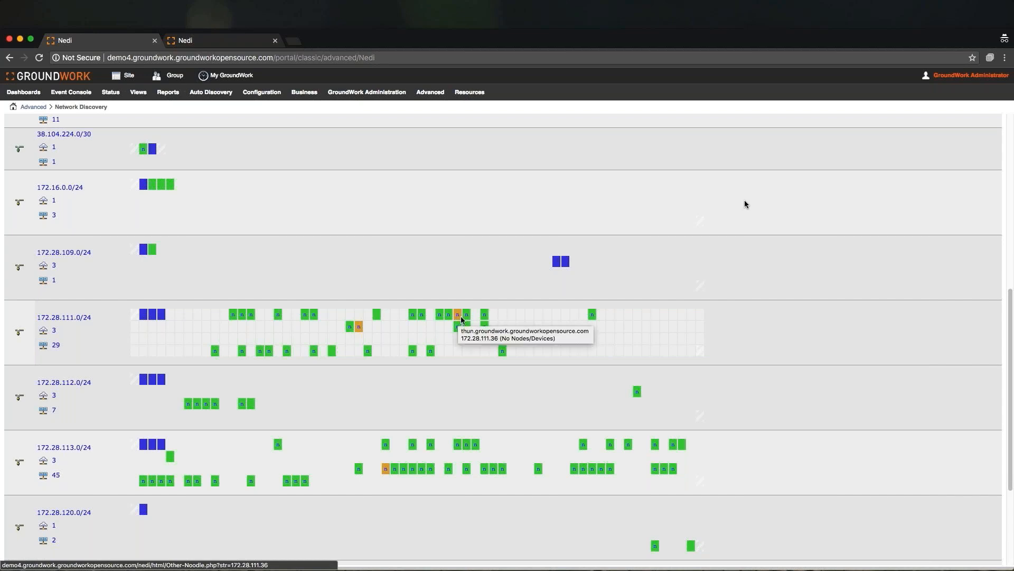
scroll(754, 385, "down", 1)
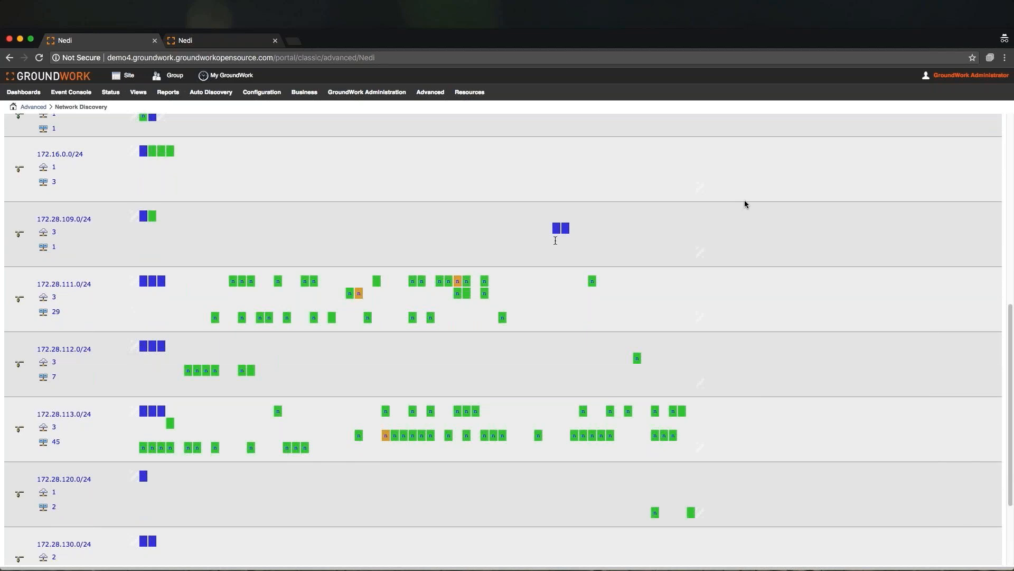
mouse_move(557, 233)
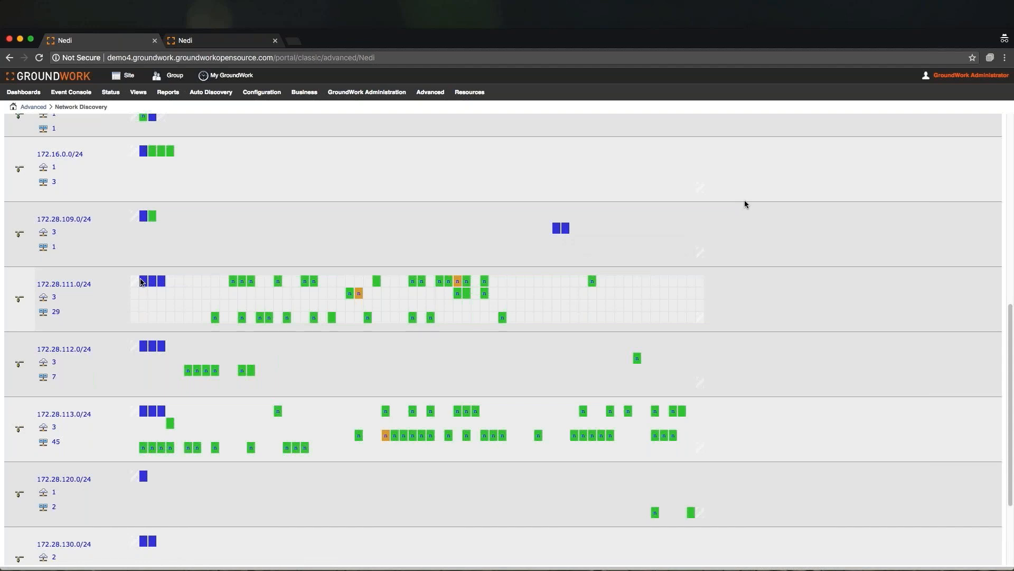
mouse_move(145, 284)
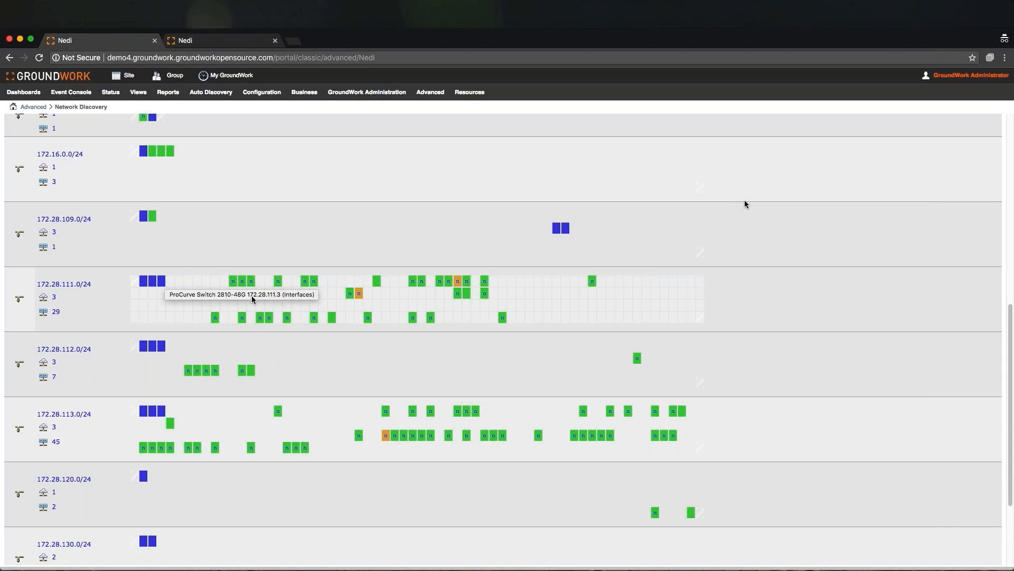
scroll(256, 299, "up", 1)
scroll(255, 301, "up", 10)
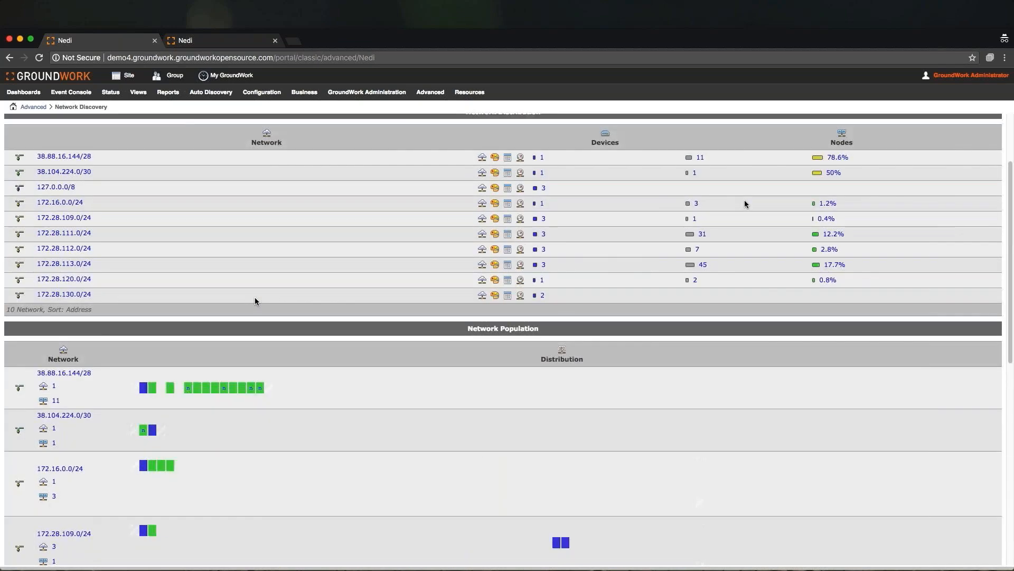
- Run a Nodes report showing Nodes Distribution
mouse_move(211, 127)
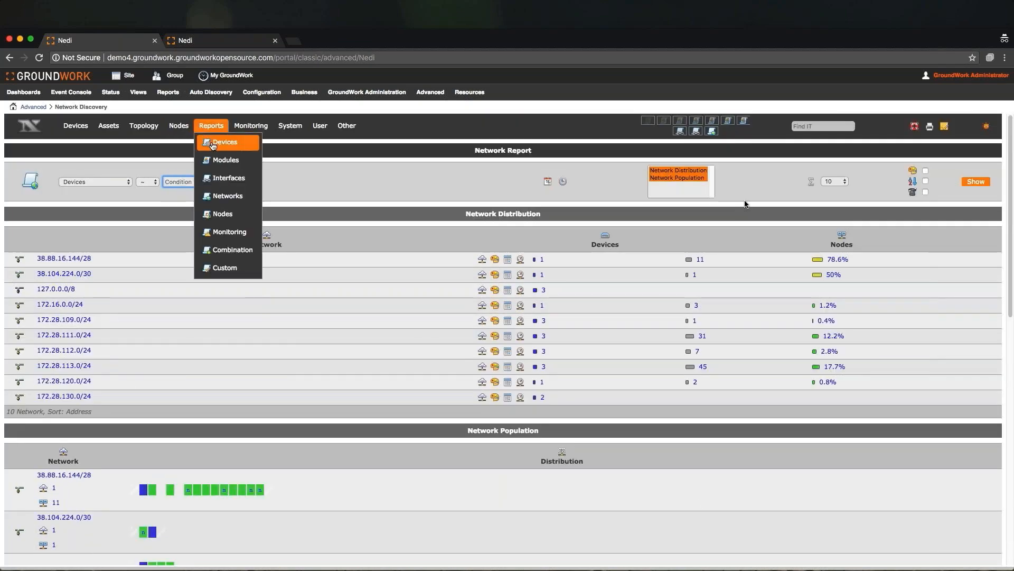
left_click(214, 213)
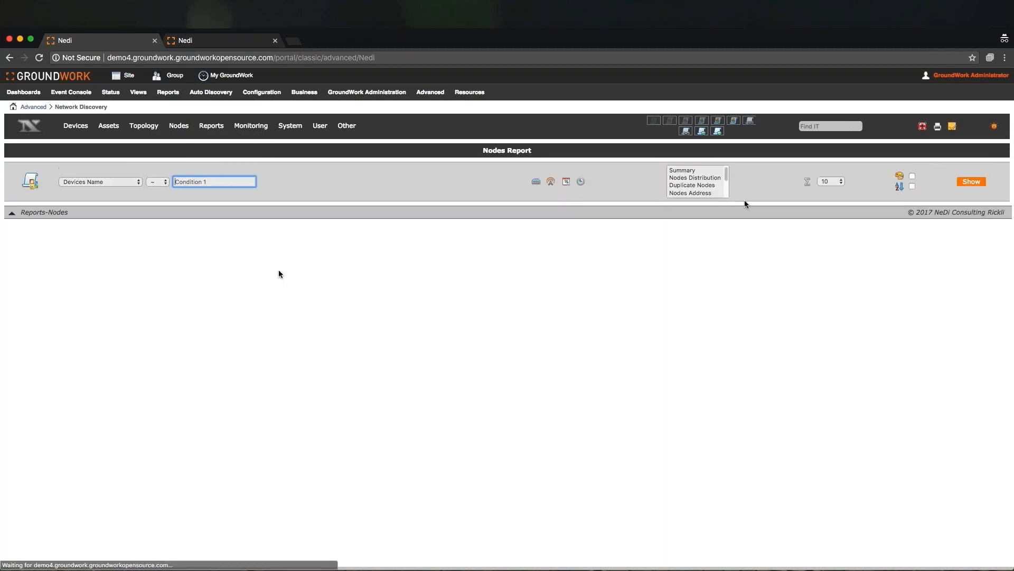
left_click(698, 179)
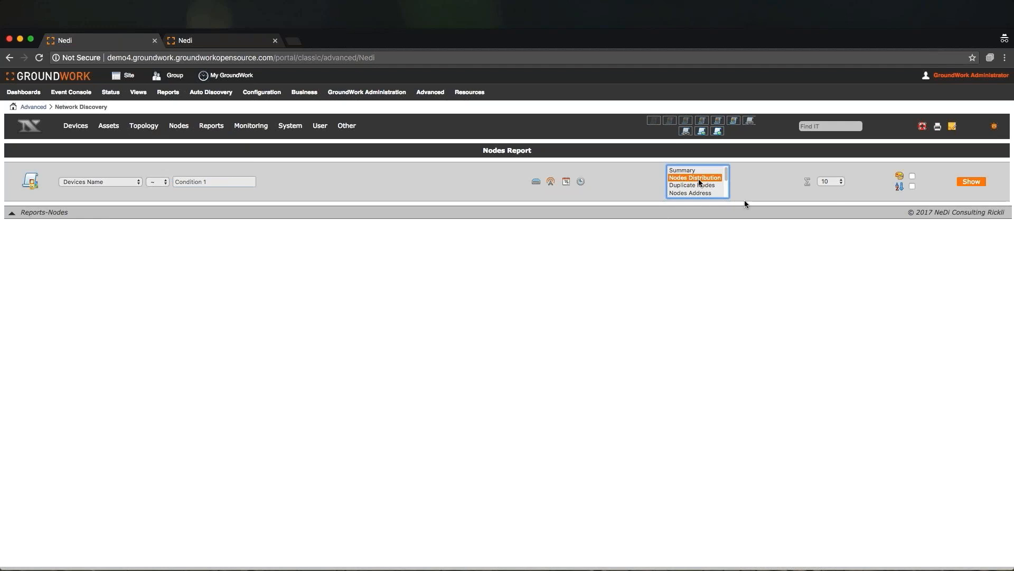
left_click(972, 183)
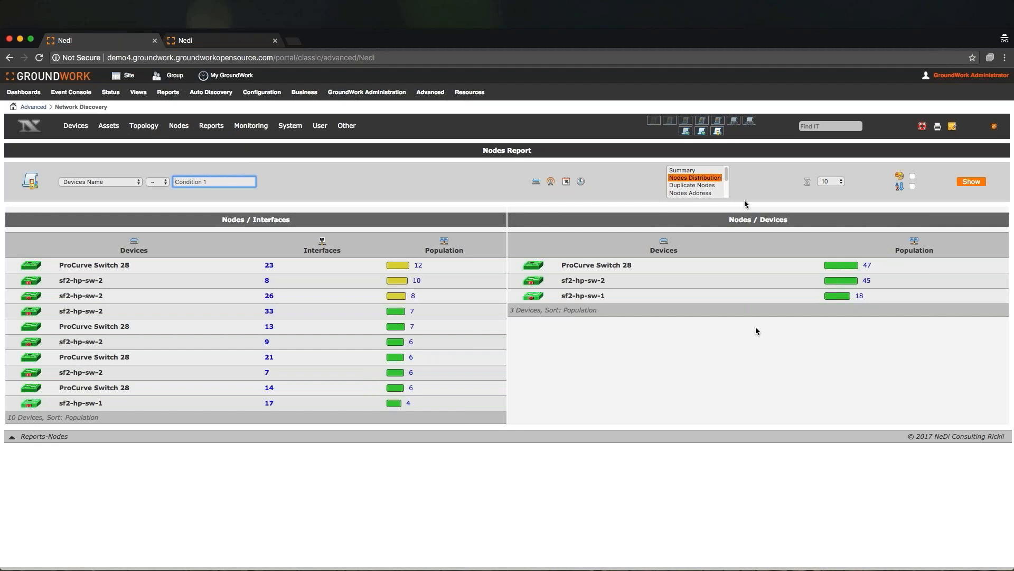
- Run a Monitoring report showing Uptime Statistics
left_click(213, 236)
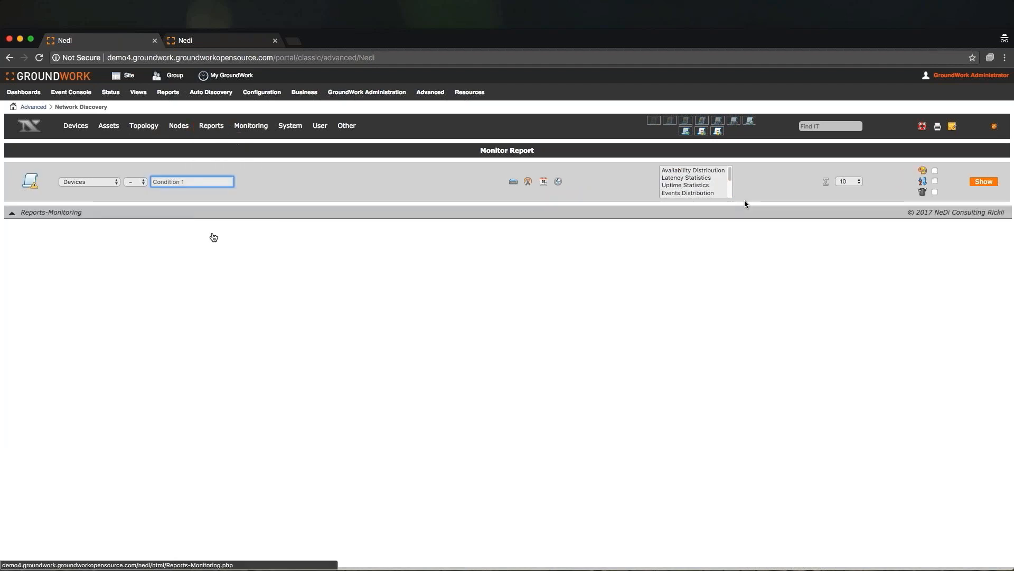
left_click(697, 170)
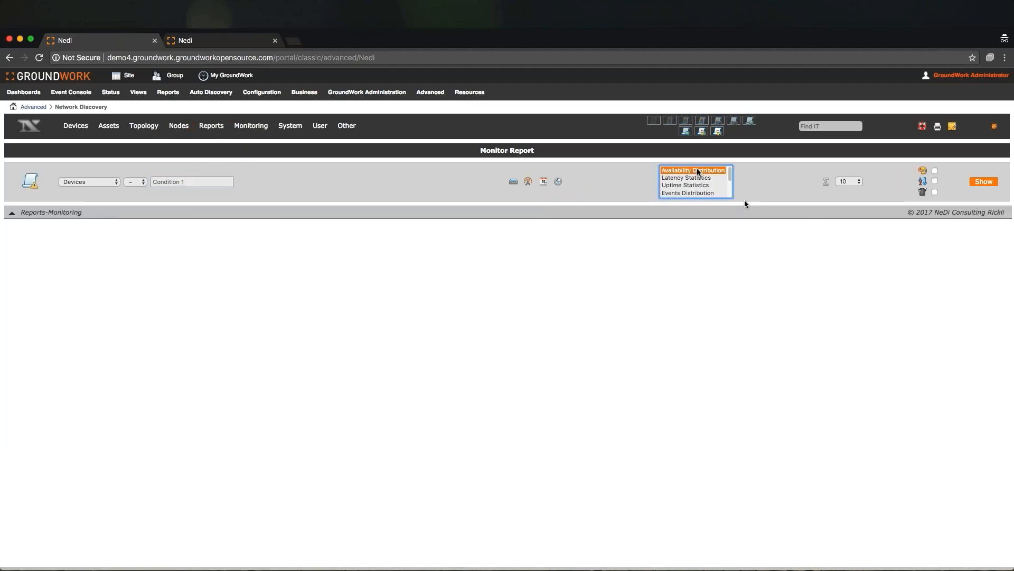
left_click(695, 185)
left_click(984, 182)
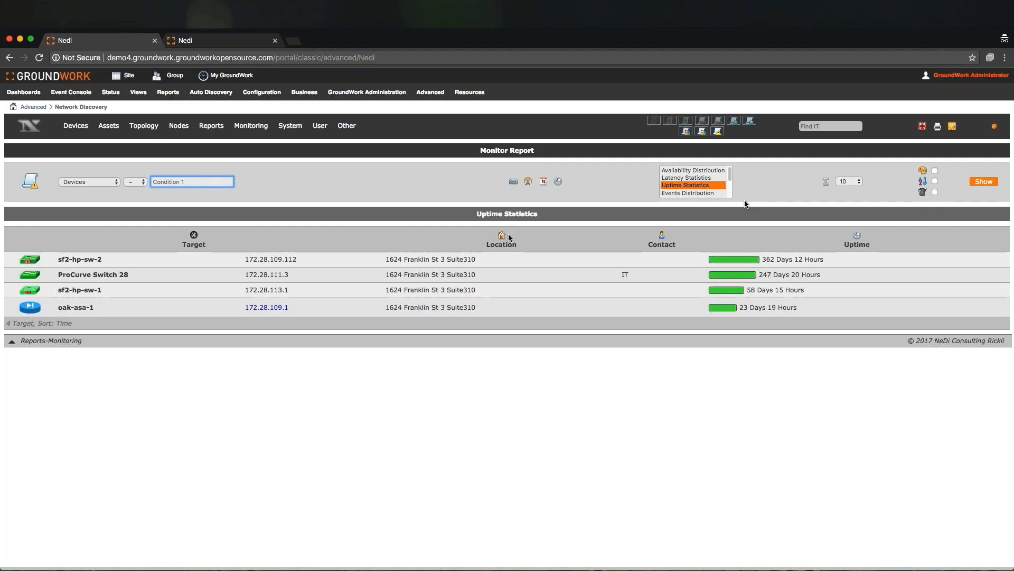
- Run a Combination report with Asset and the Total Nodes graph, and review its node graph and charts
mouse_move(212, 127)
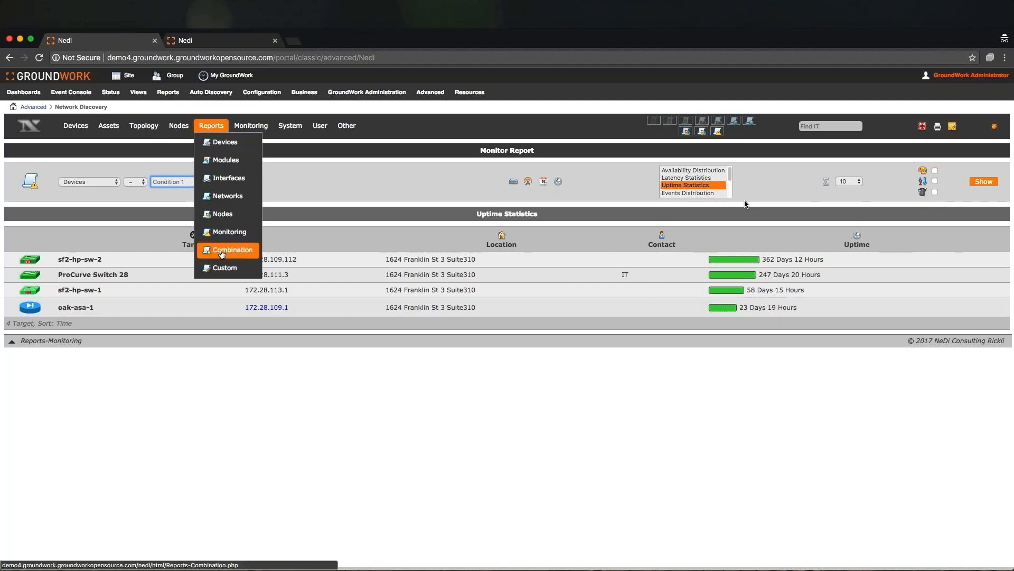
left_click(222, 255)
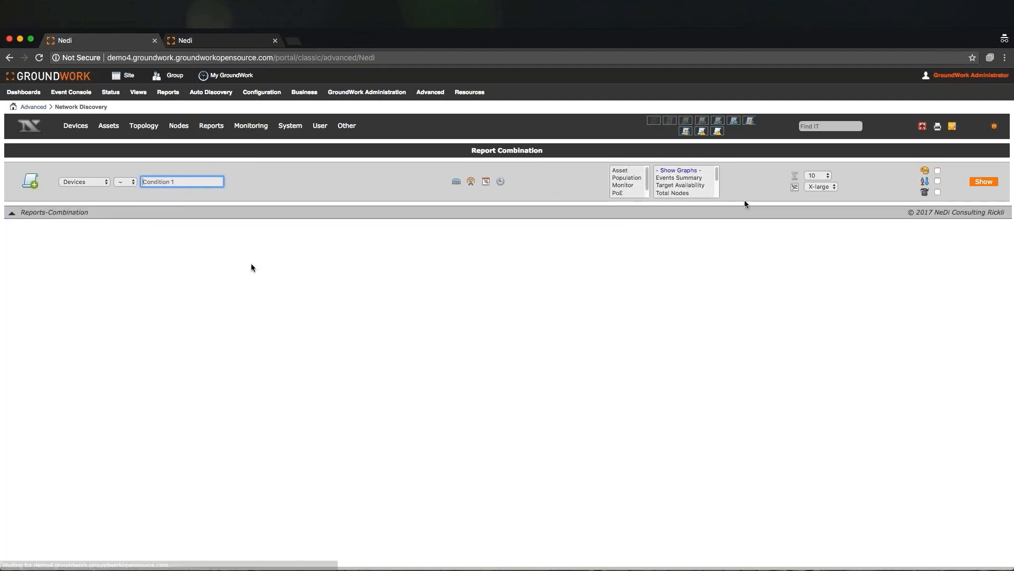
left_click(626, 170)
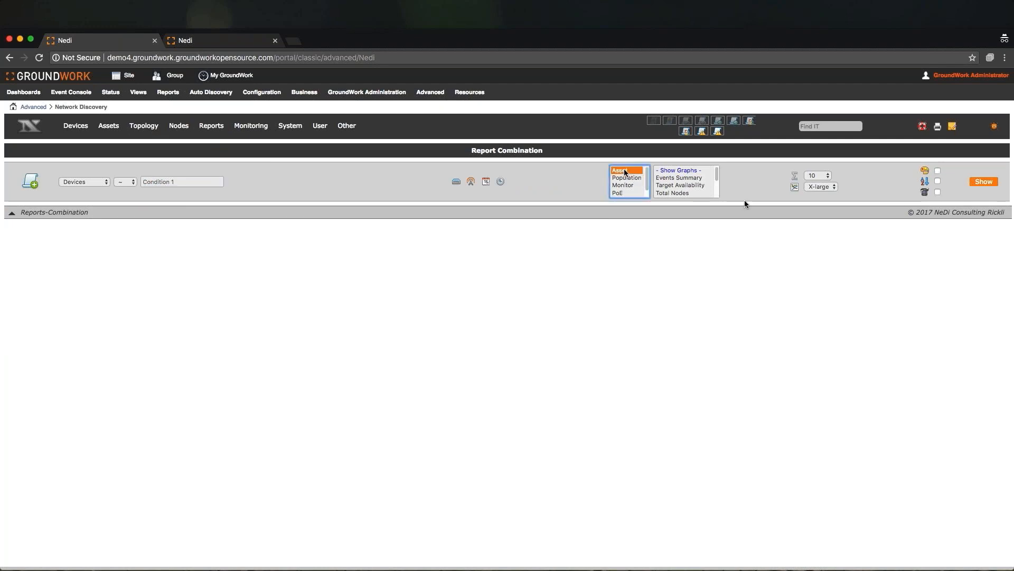
left_click(675, 186)
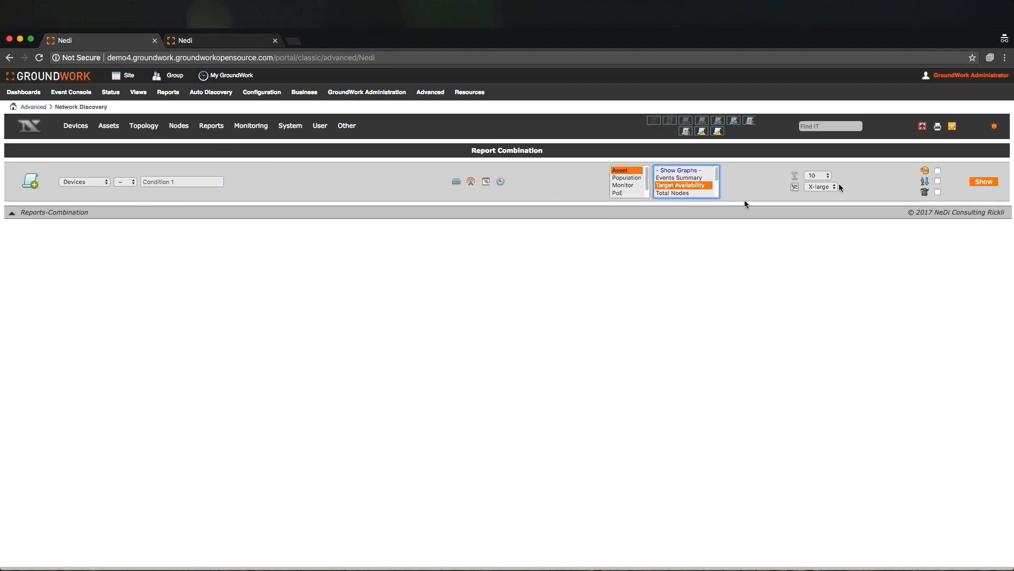
left_click(661, 194)
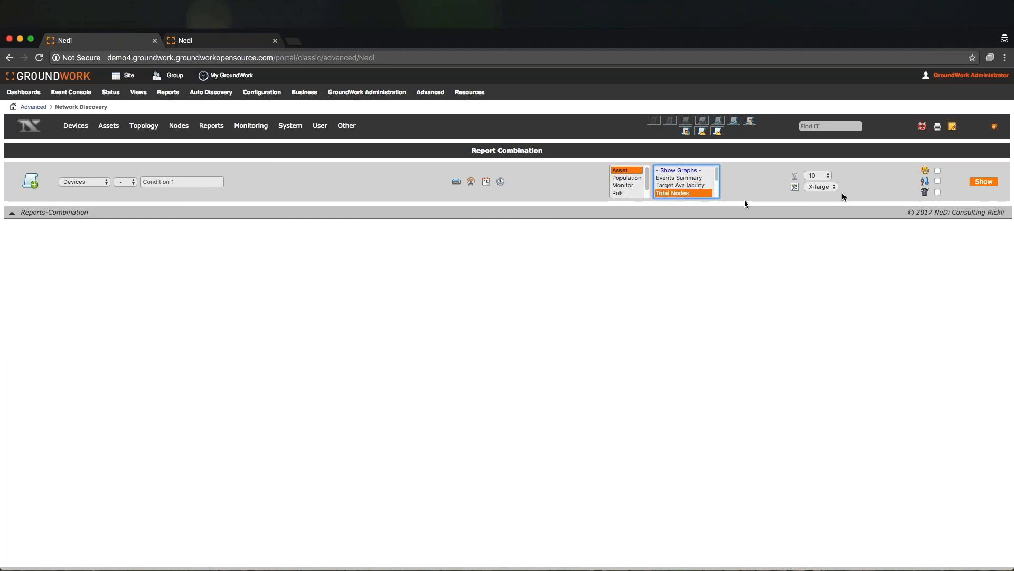
left_click(986, 184)
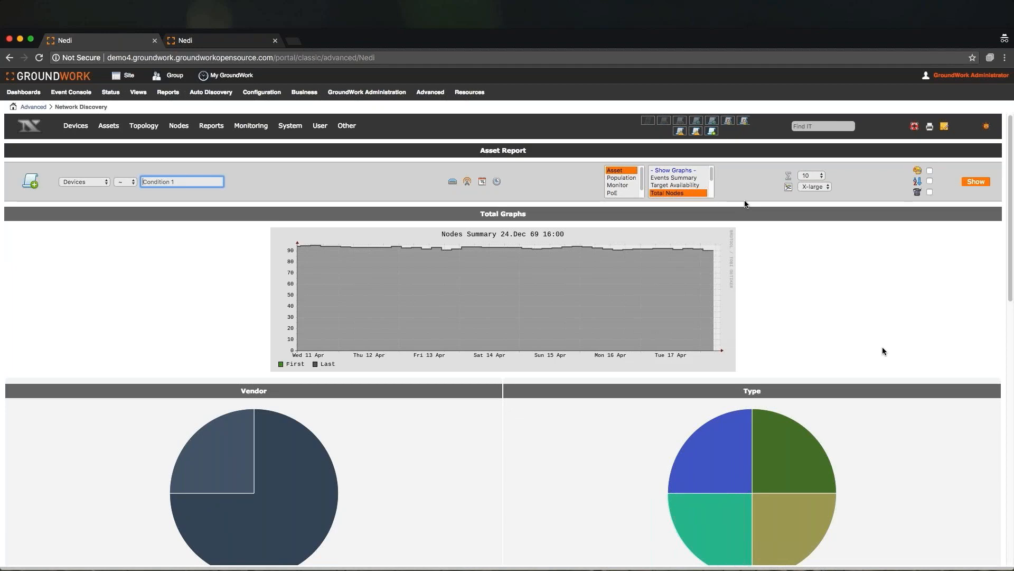
scroll(883, 348, "down", 3)
scroll(882, 347, "down", 10)
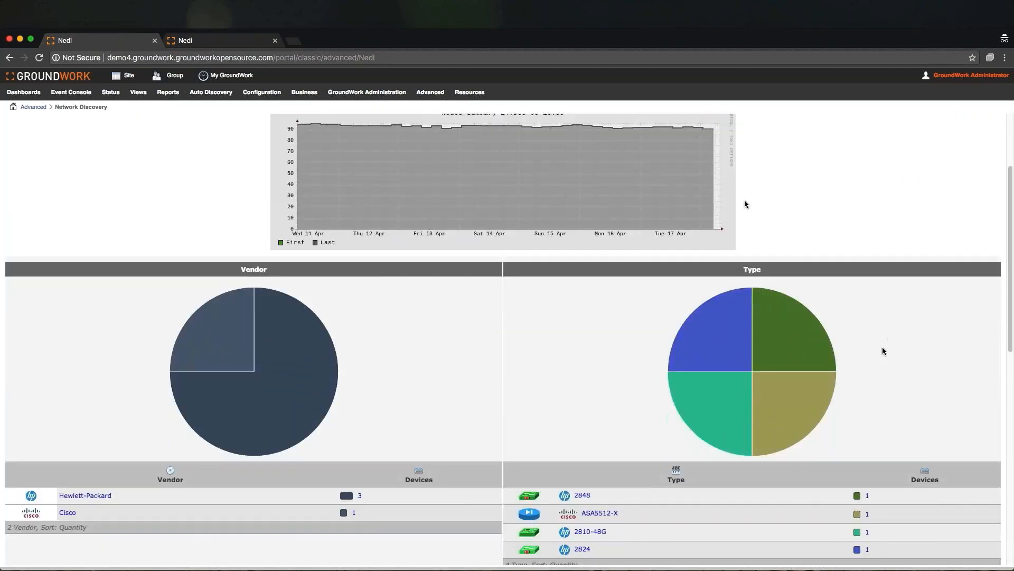
scroll(882, 347, "down", 8)
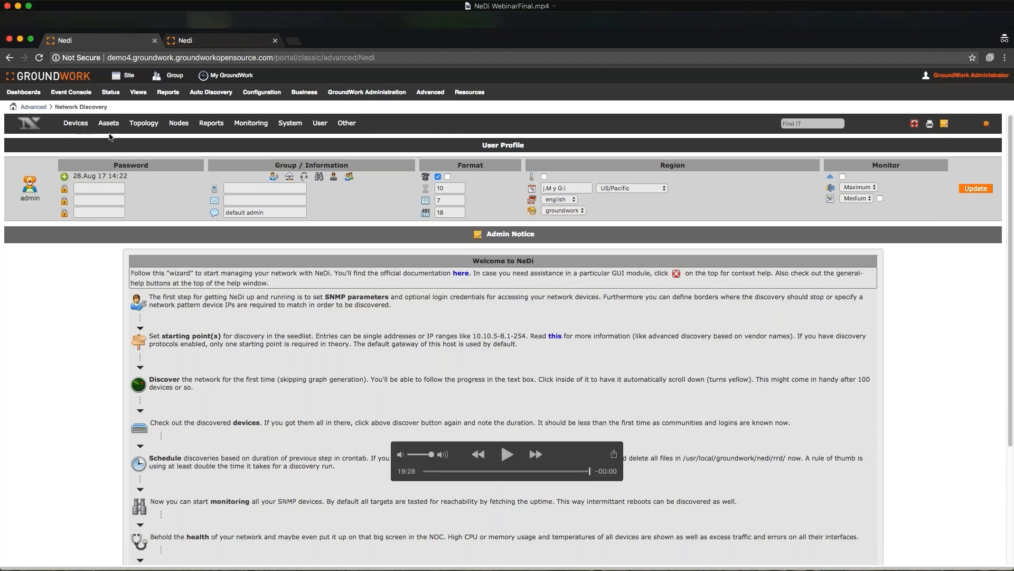
- Open a new browser window and go to galatea.groundwork.groundworkopensource.com
mouse_move(10, 136)
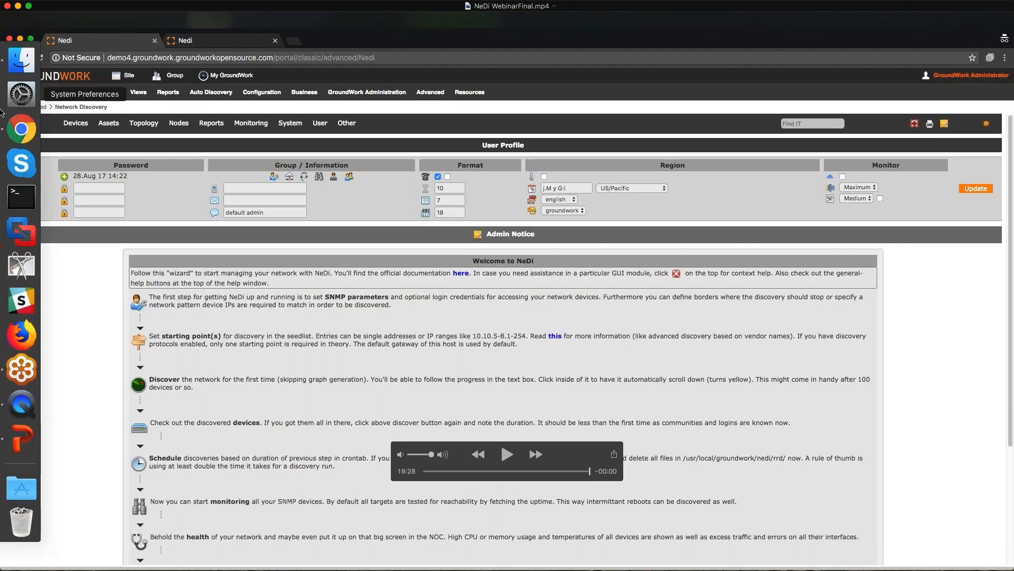
left_click(10, 136)
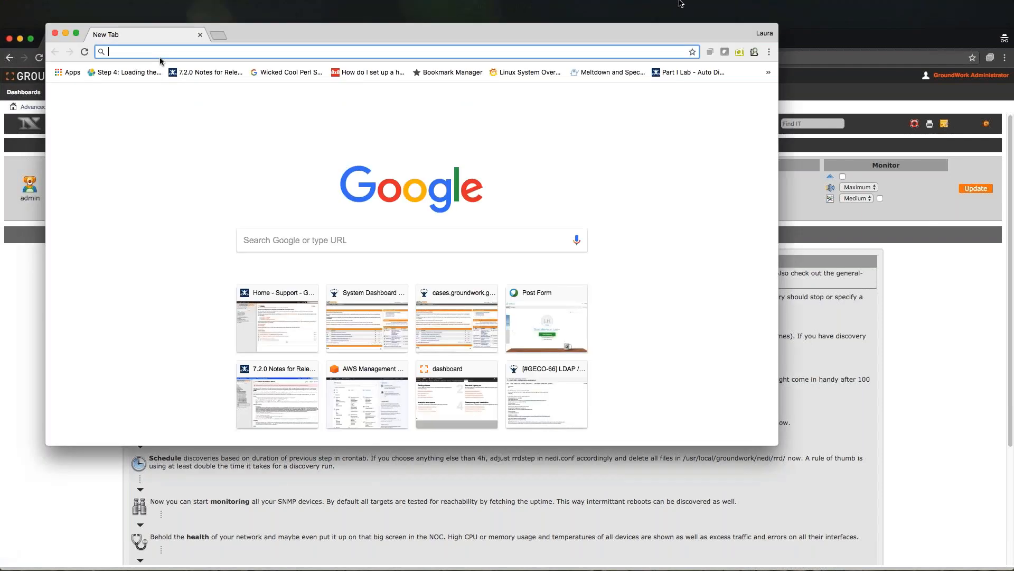
type("galatea.grou")
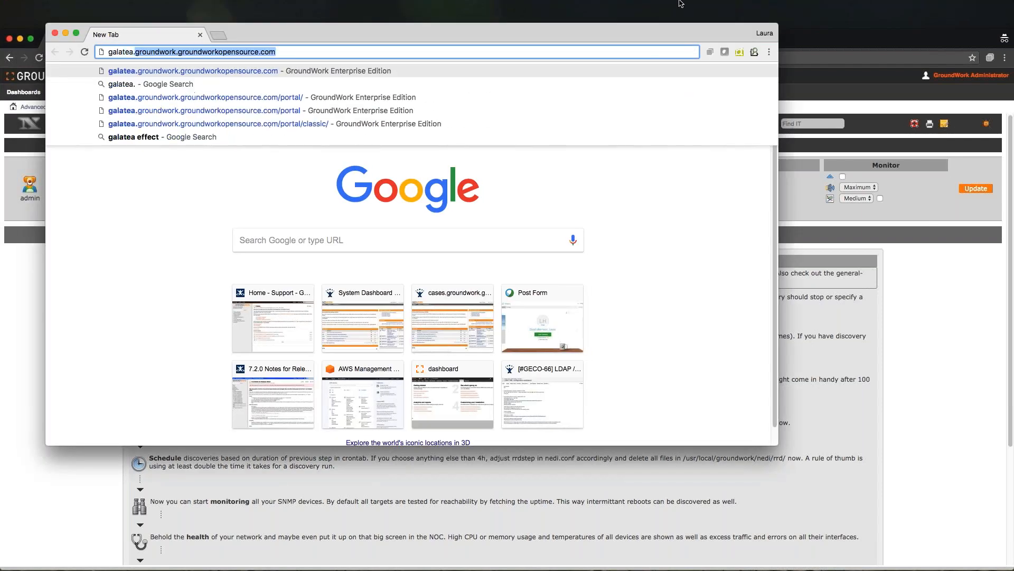
type("ndwork.")
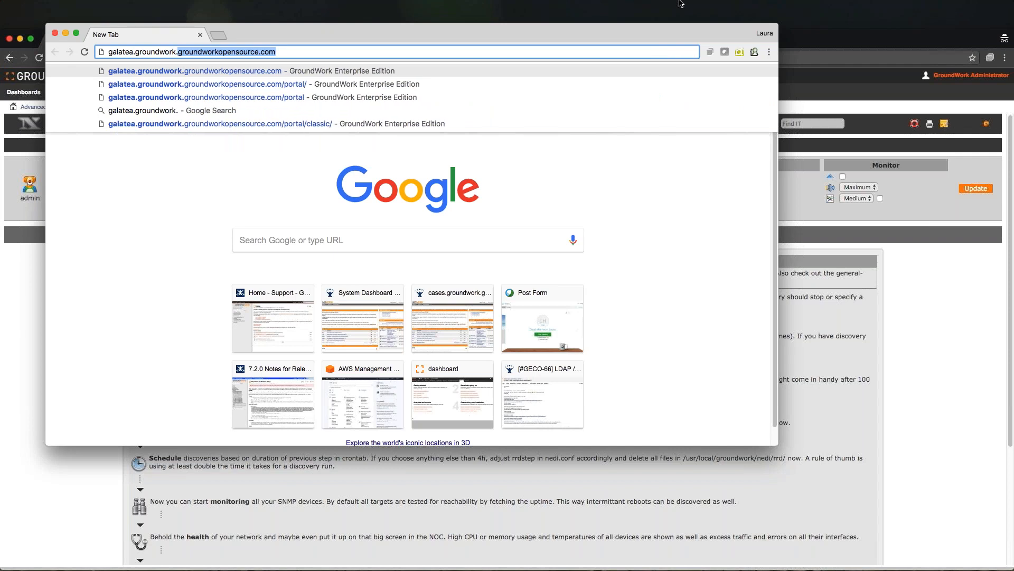
key("BackSpace")
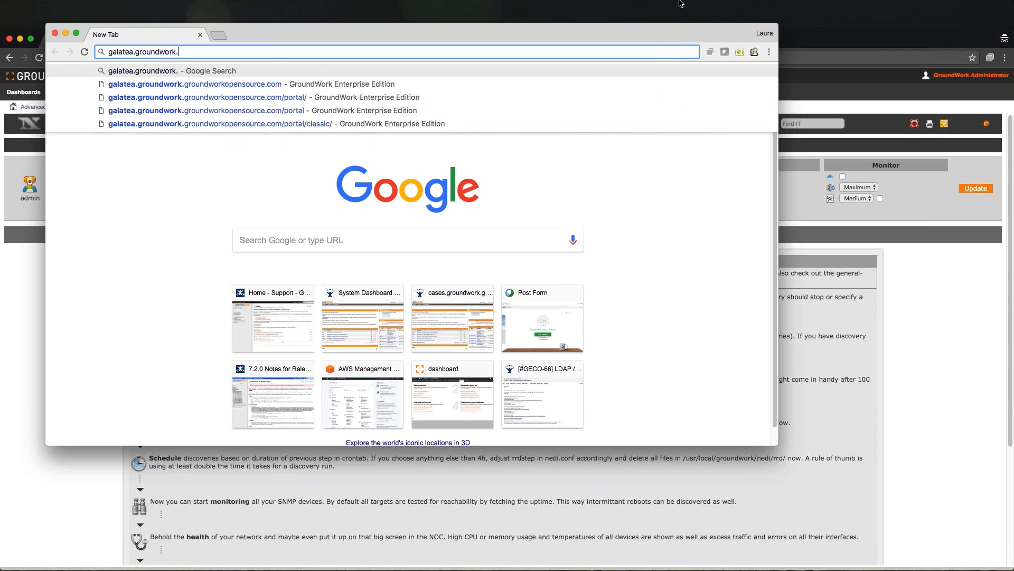
key("BackSpace")
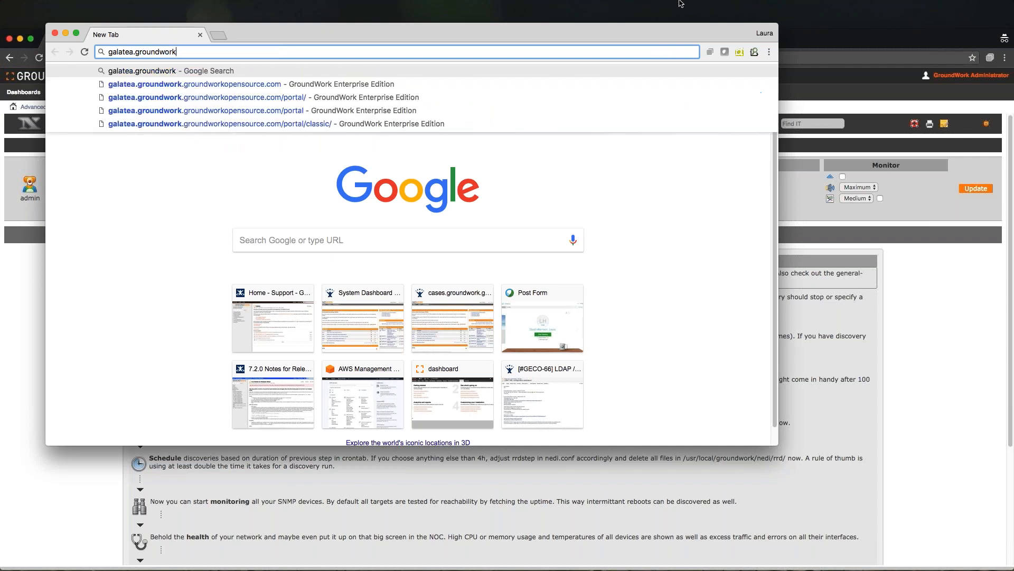
left_click(166, 83)
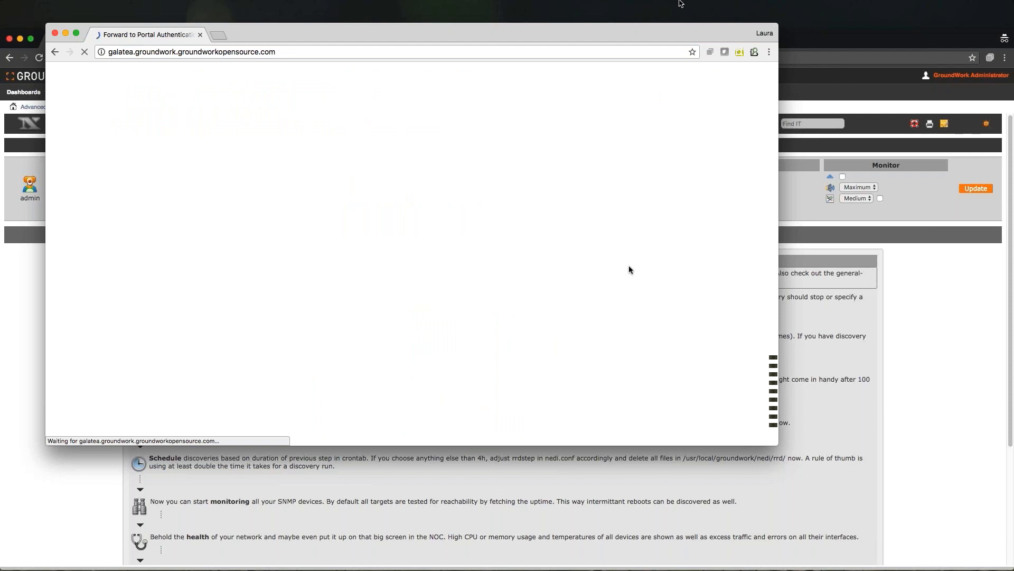
- Connect to the VPN by entering the account credentials, then acknowledge the connection message
left_click(800, 5)
left_click(802, 20)
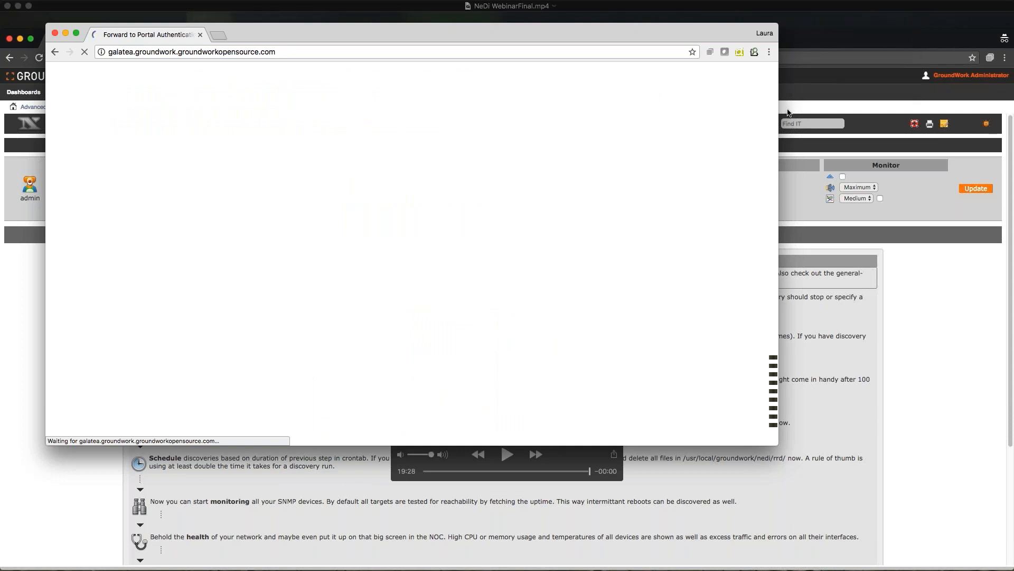
type("••••••••••••")
key("Return")
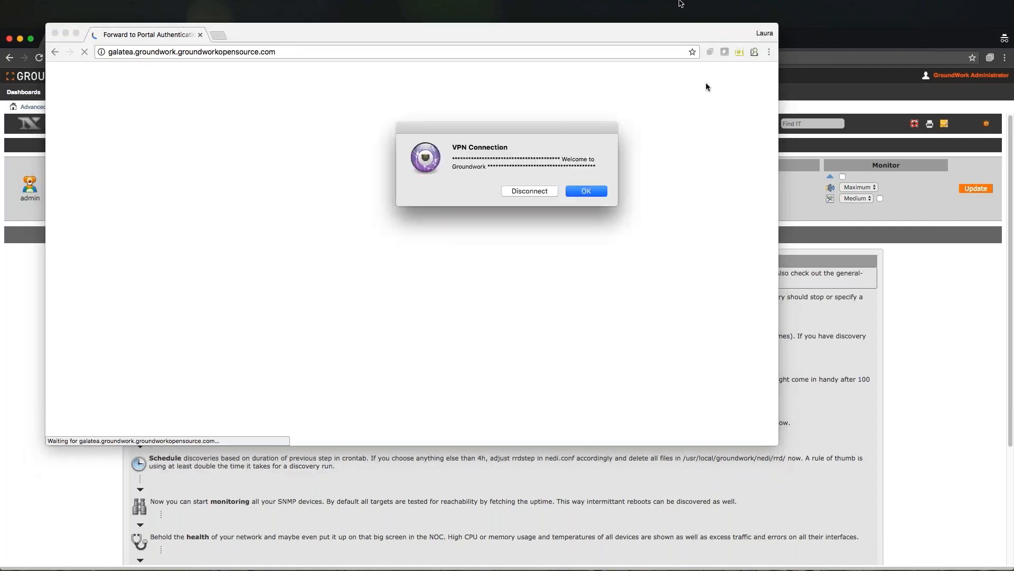
left_click(586, 191)
left_click(321, 51)
type(".")
key("Return")
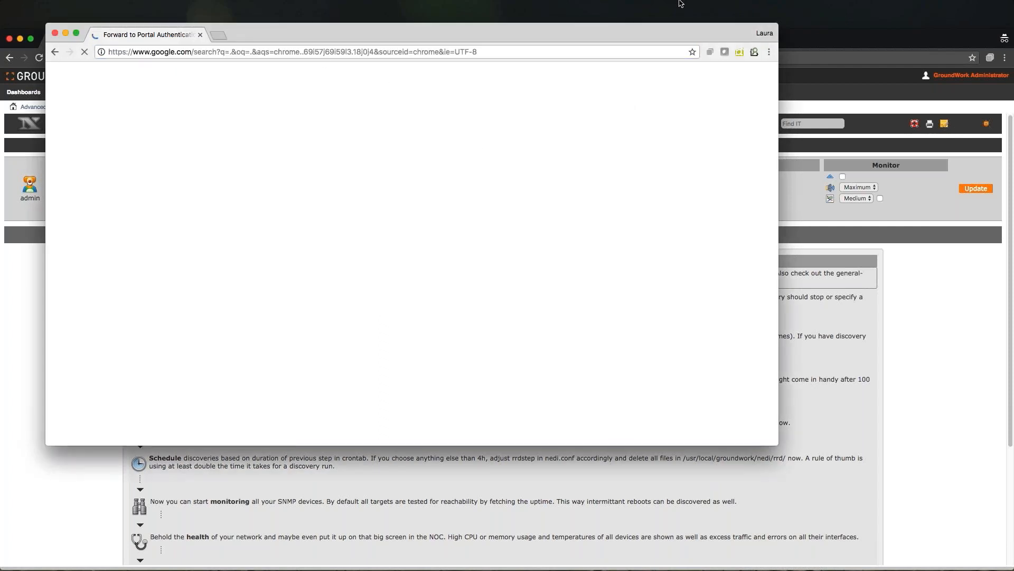
- Load the galatea.groundwork.groundworkopensource.com address again
key("super+l")
type("gal")
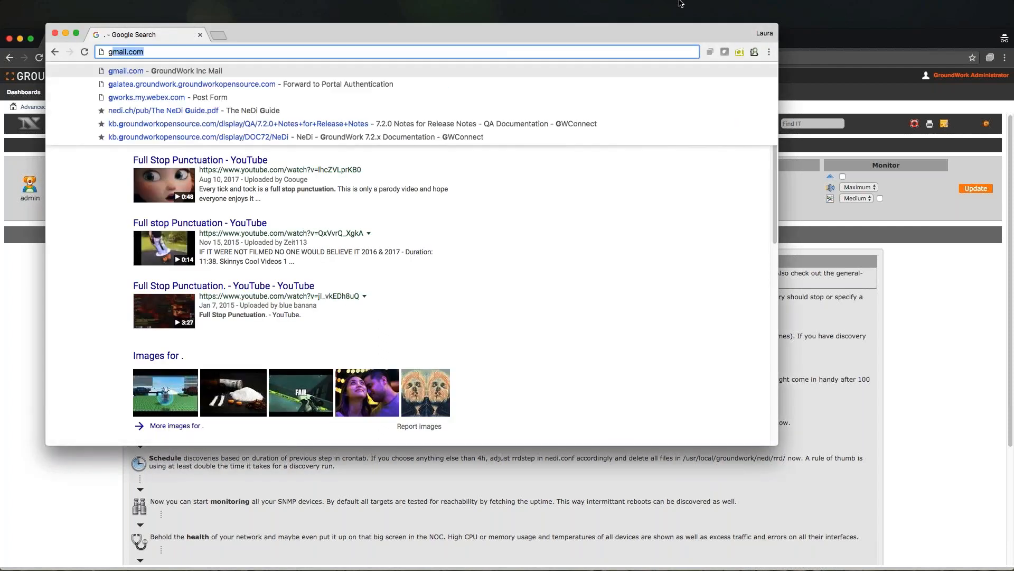
key("Return")
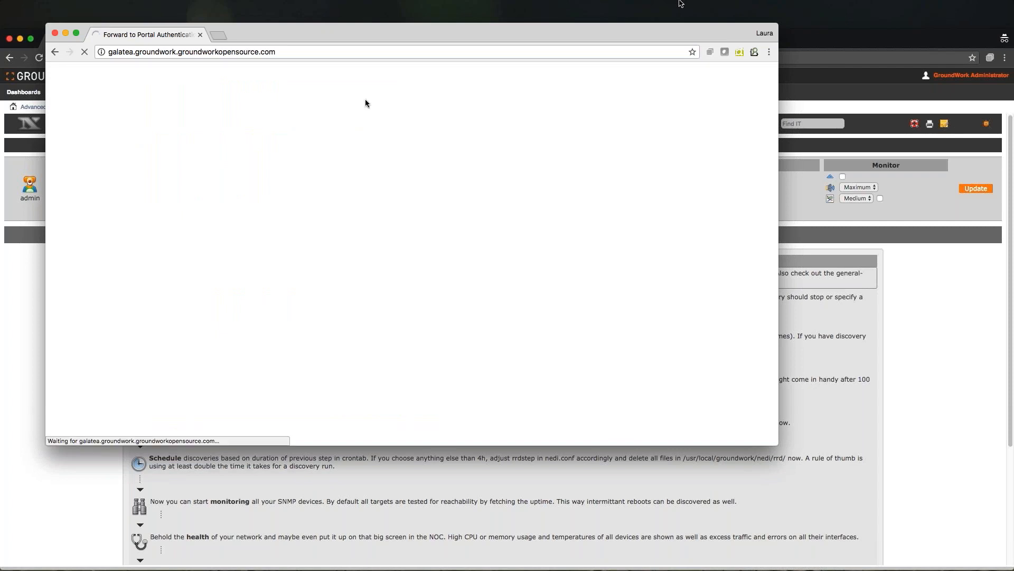
- Log in to the GroundWork portal as admin with the account password
type("admin")
key("Tab")
type("admin")
key("Return")
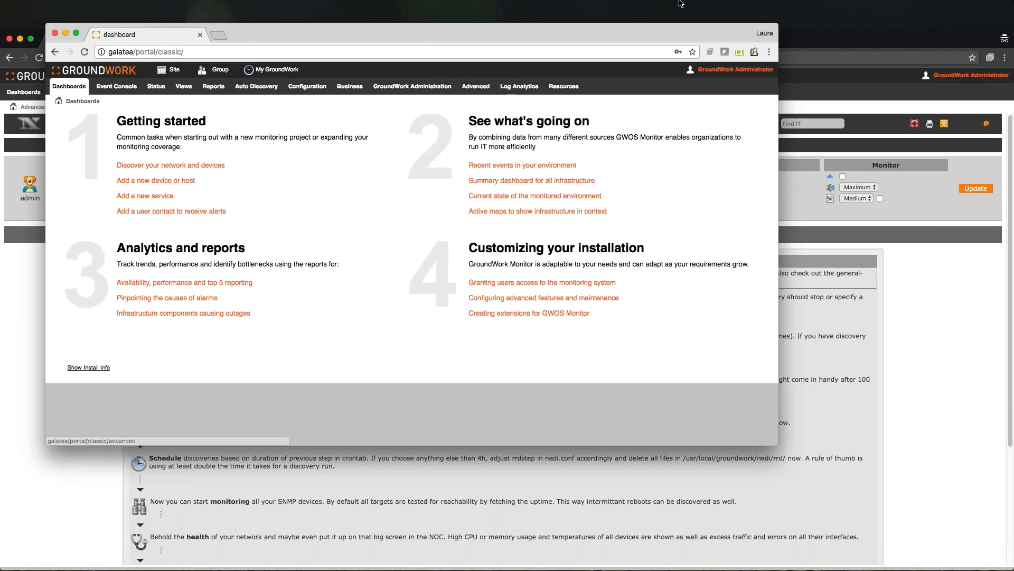
- Open the NeDi Devices Configuration page on the galatea server and review the device lists
left_click(494, 139)
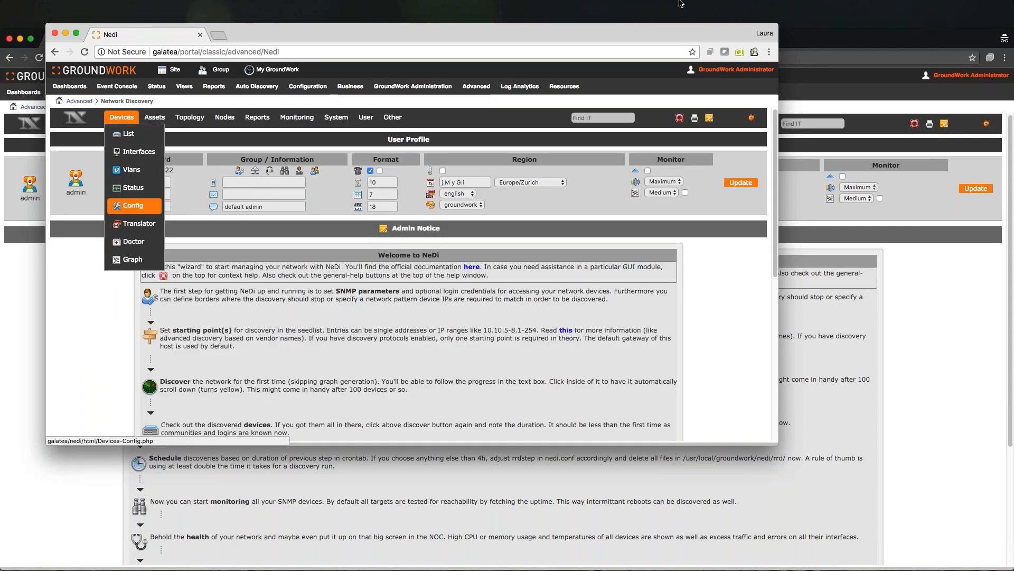
left_click(133, 206)
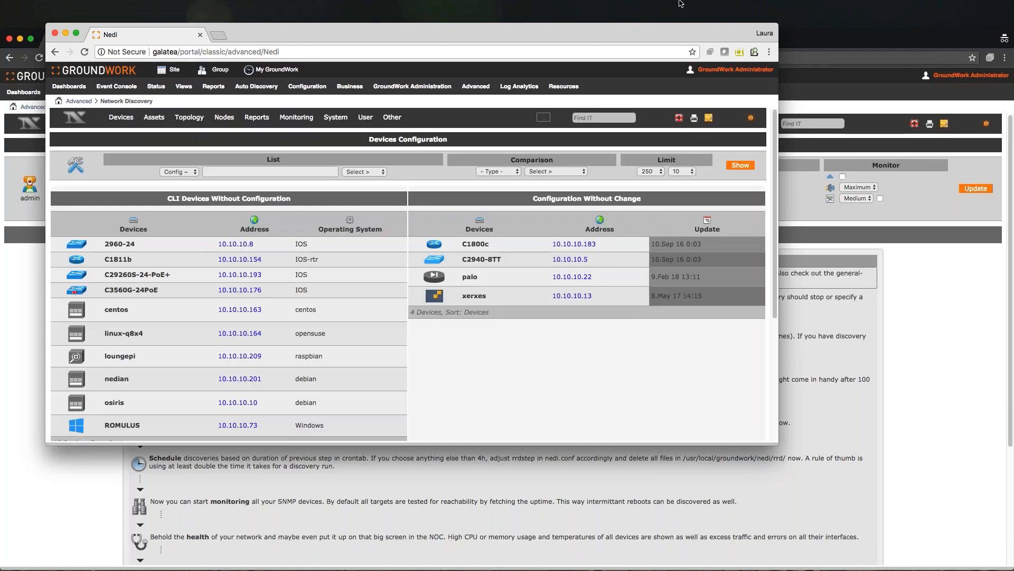
left_click_drag(306, 446, 307, 519)
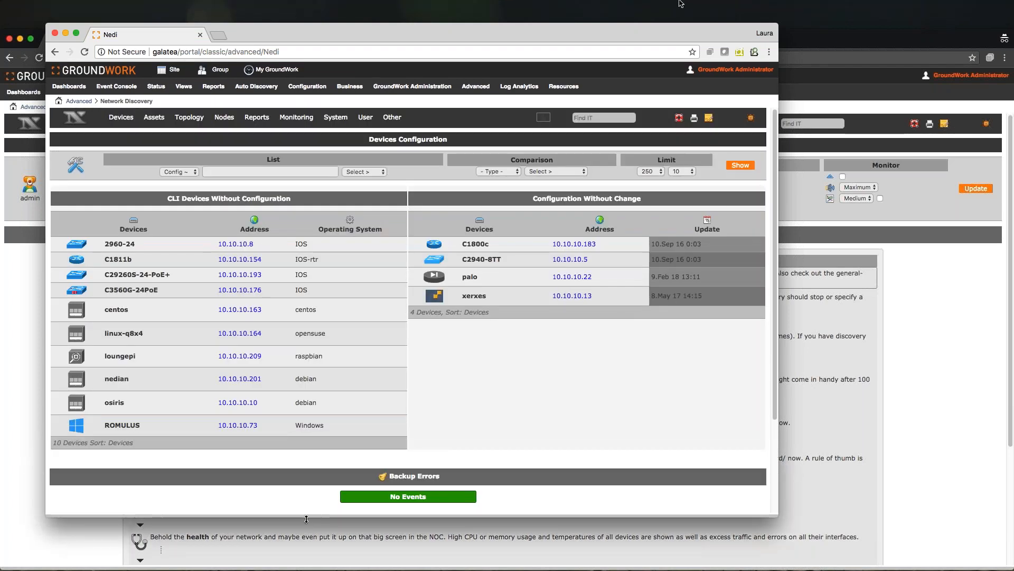
- Open the 2960-24 switch's device status page and review its summary, graphs and map
left_click(79, 249)
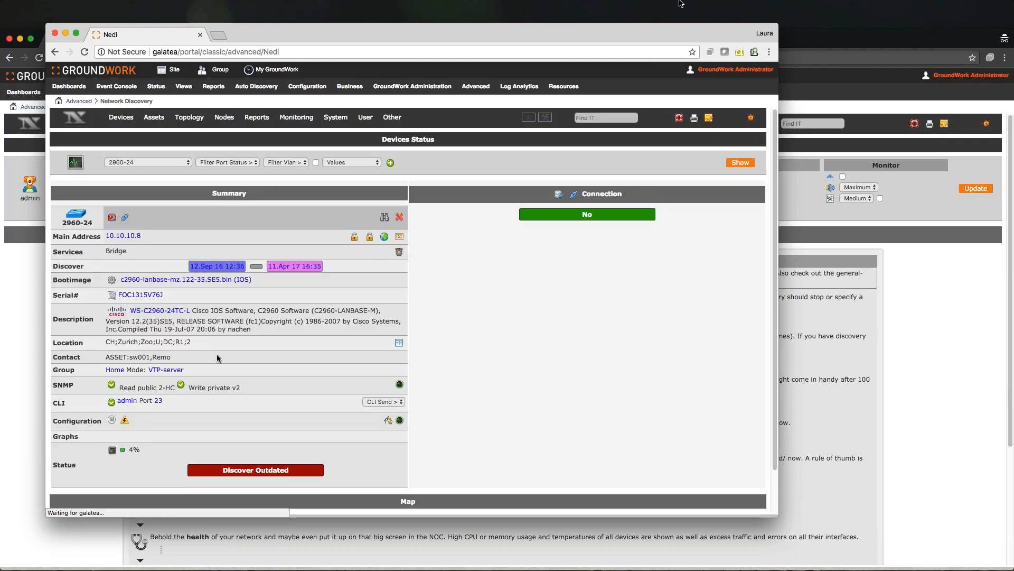
scroll(526, 380, "down", 4)
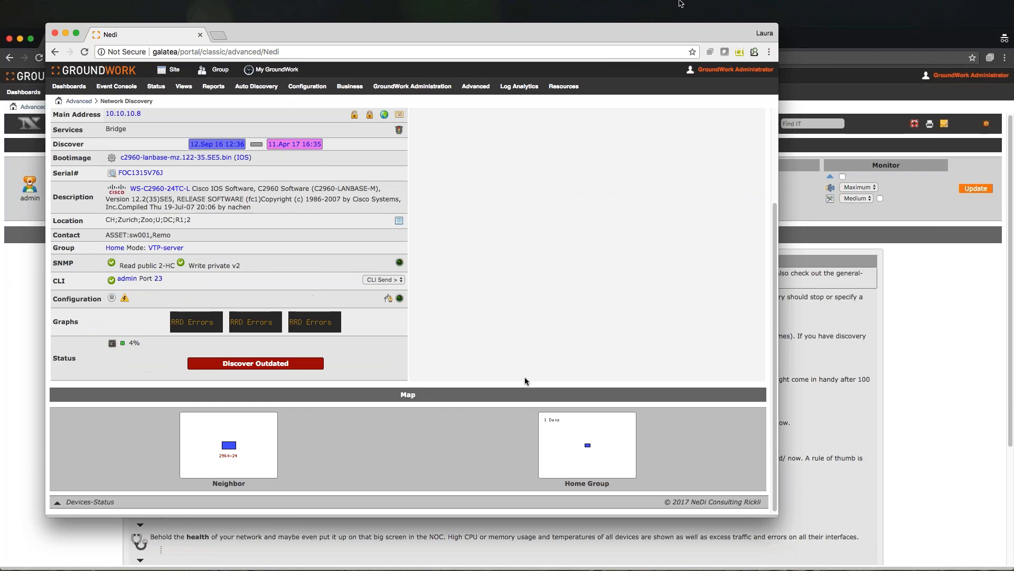
scroll(525, 377, "up", 4)
scroll(525, 379, "up", 1)
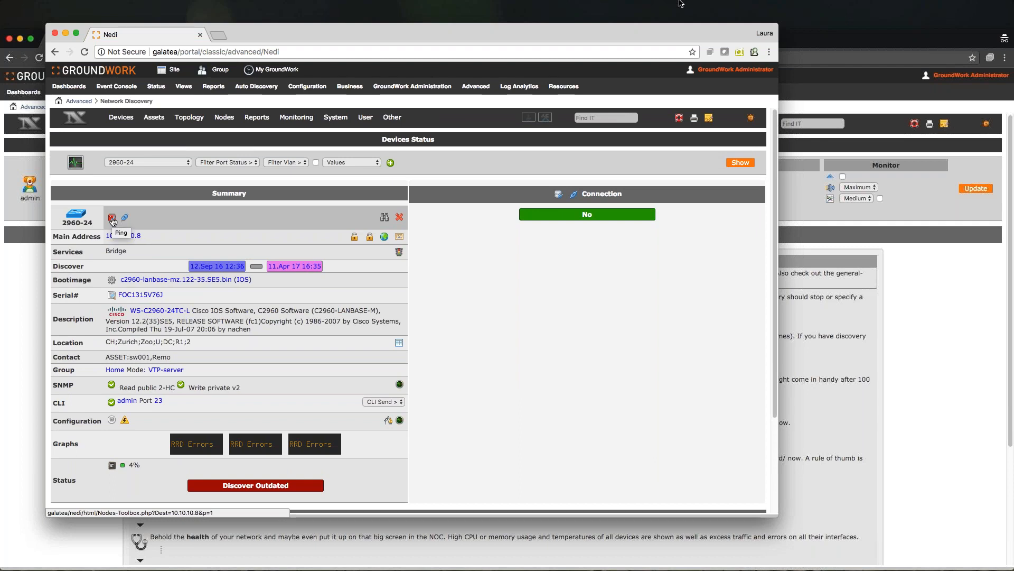
mouse_move(121, 117)
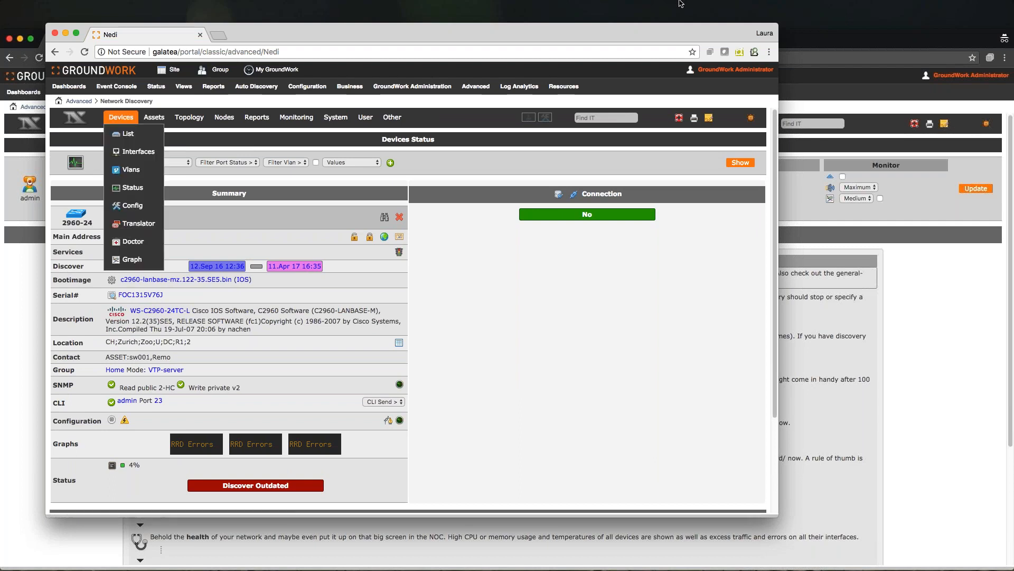